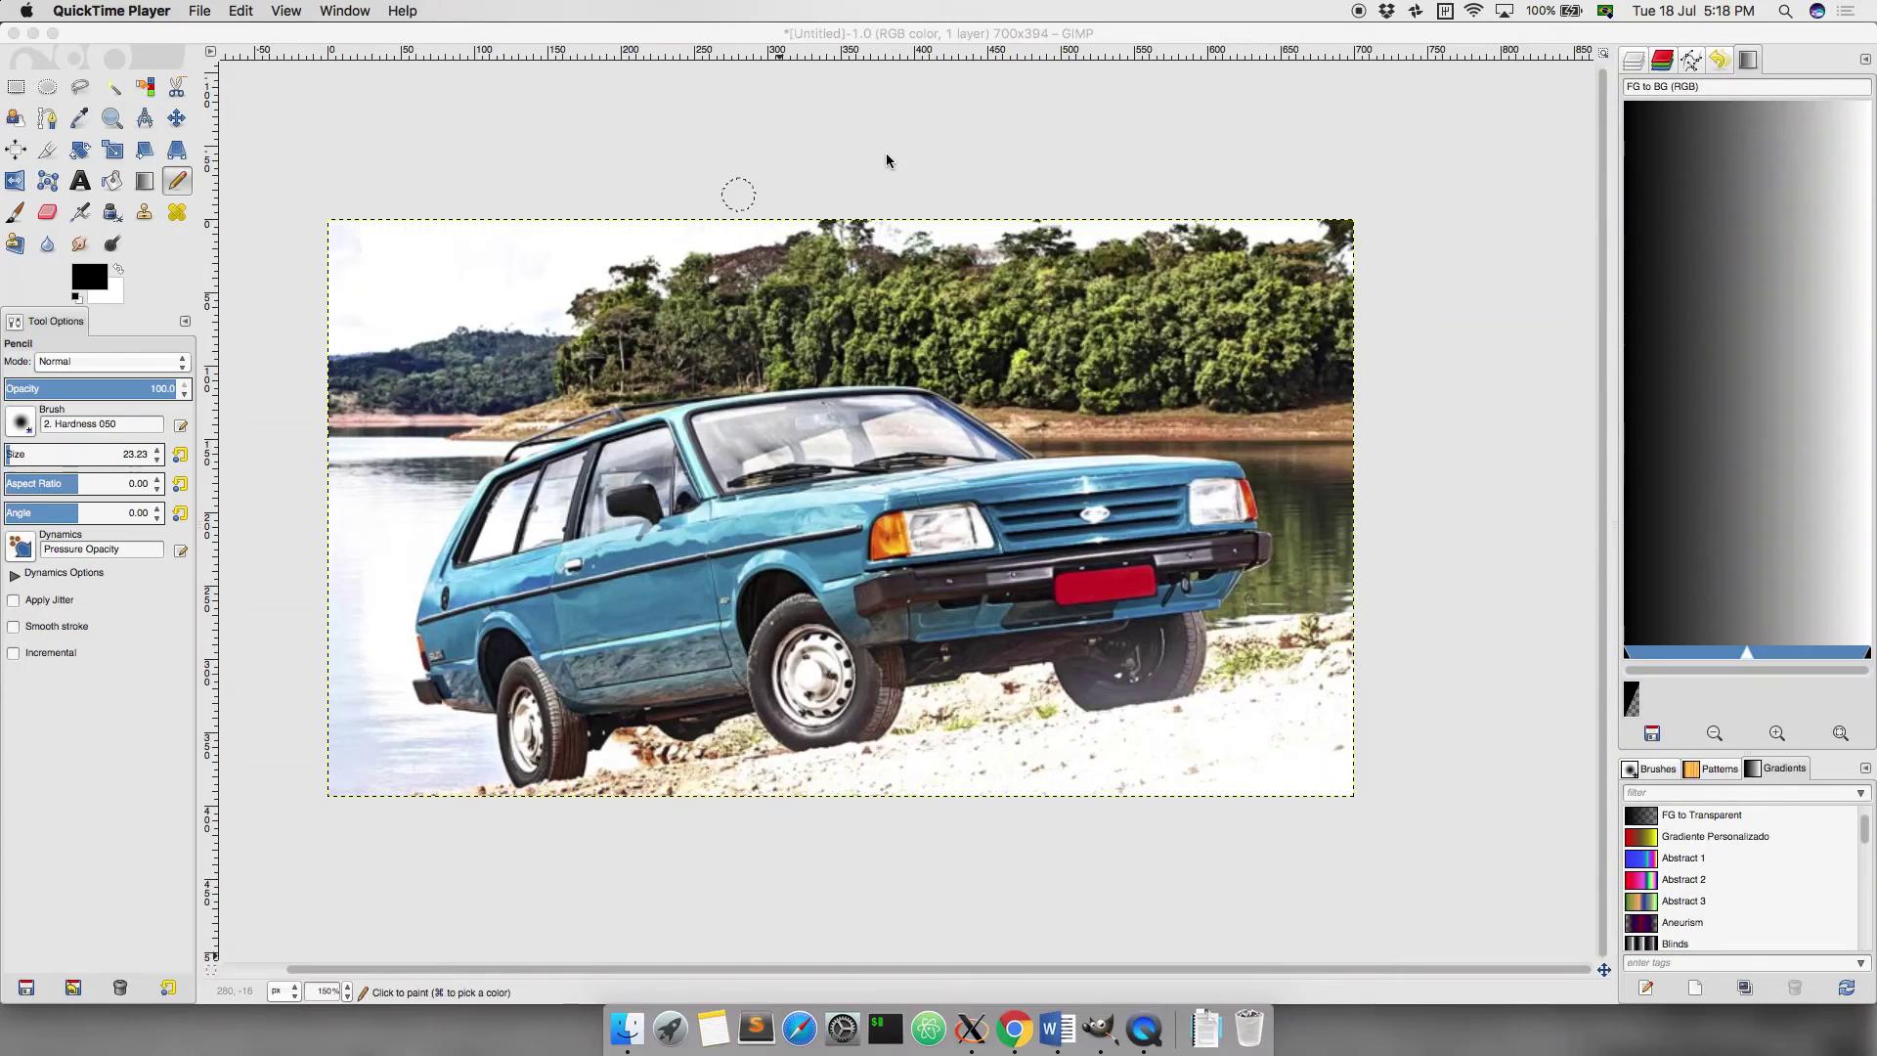
Step: Bring the GIMP window with the pasted blue station wagon photo to the front
left_click(939, 25)
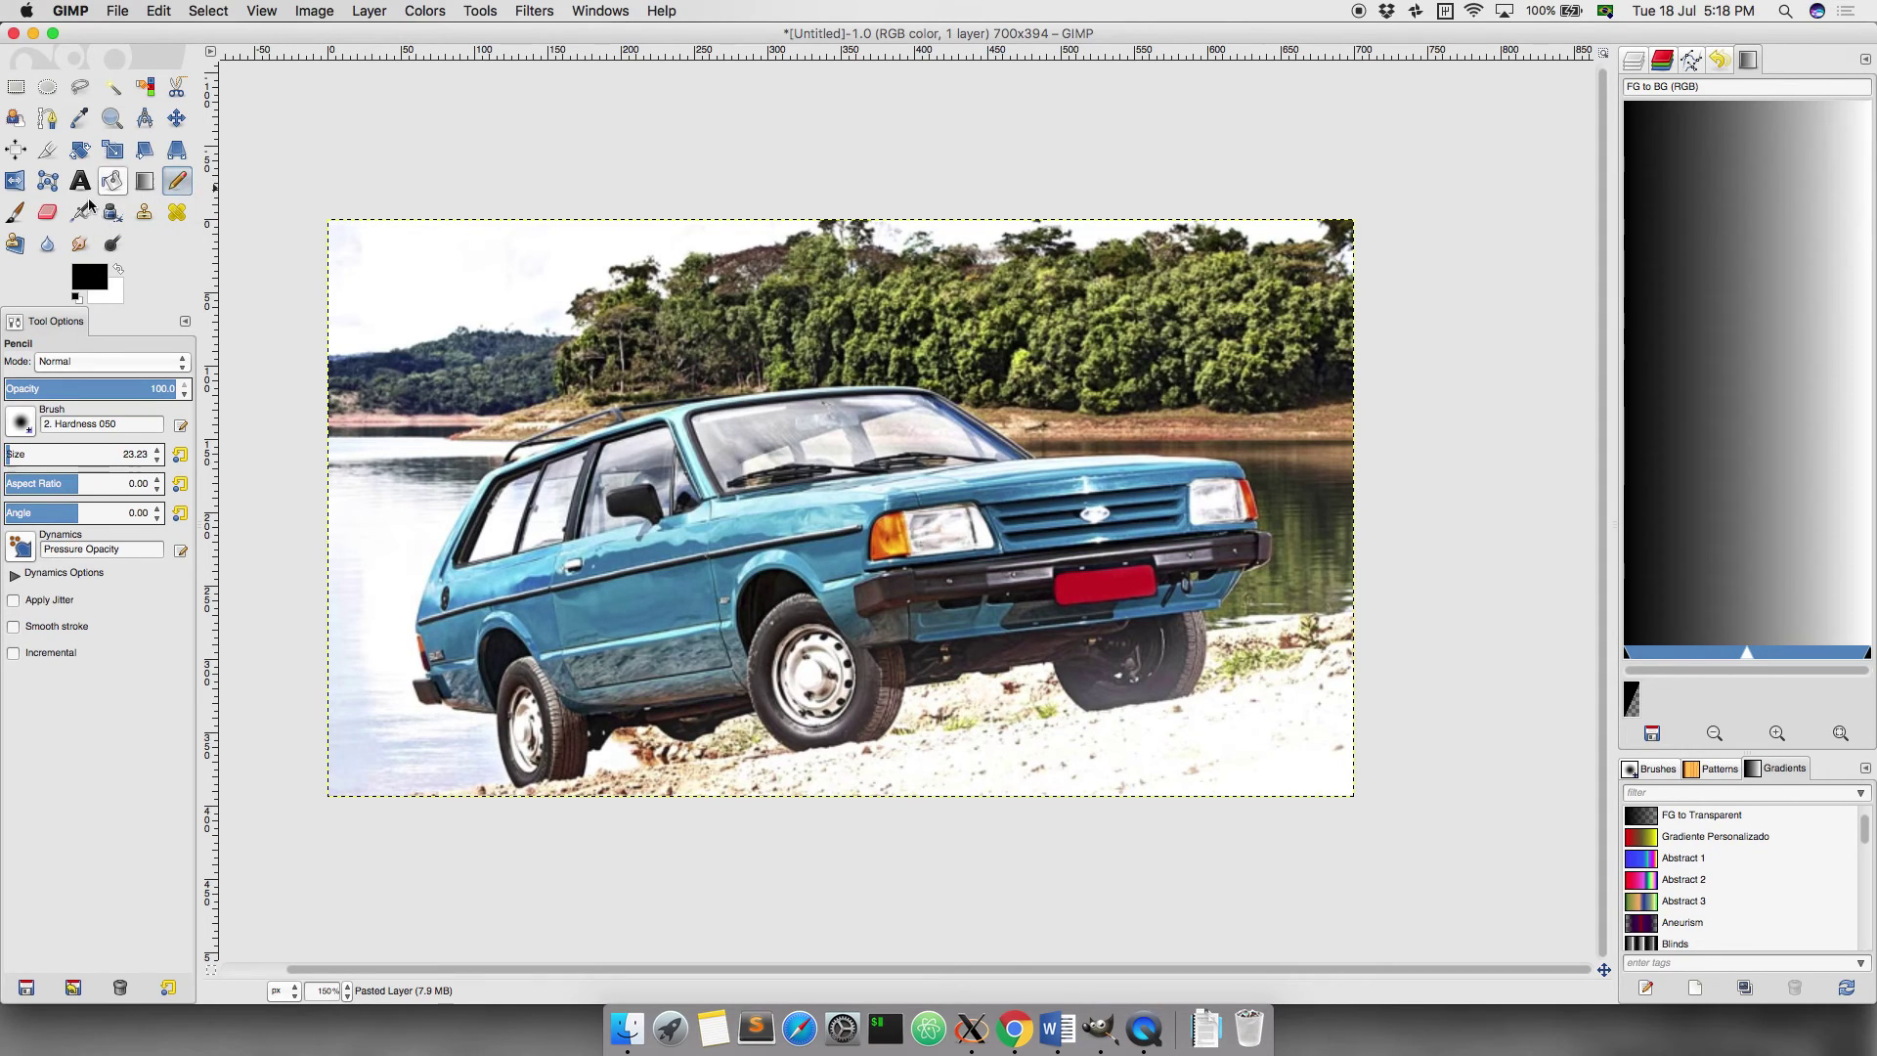
Step: Keep the Pencil tool with a black foreground after trying Paintbrush and dark red, and bring up the brush shapes
left_click(17, 214)
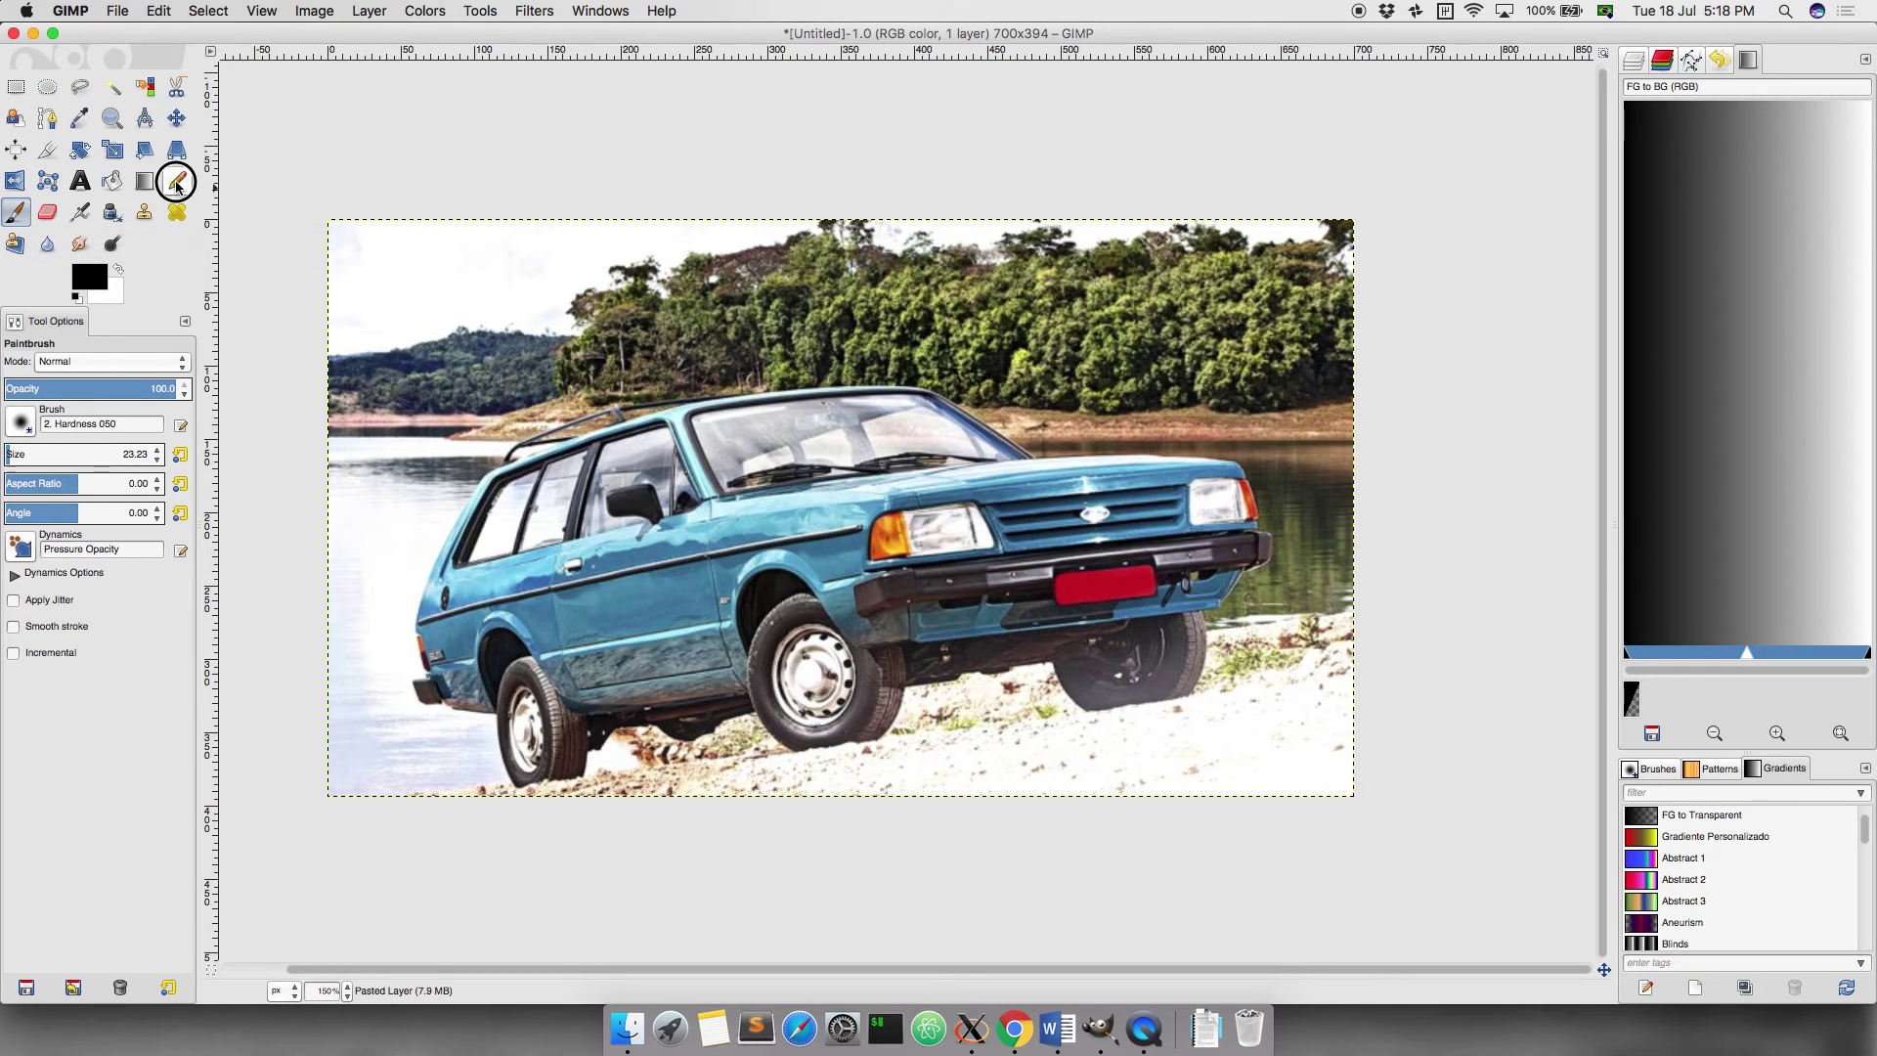
left_click(177, 183)
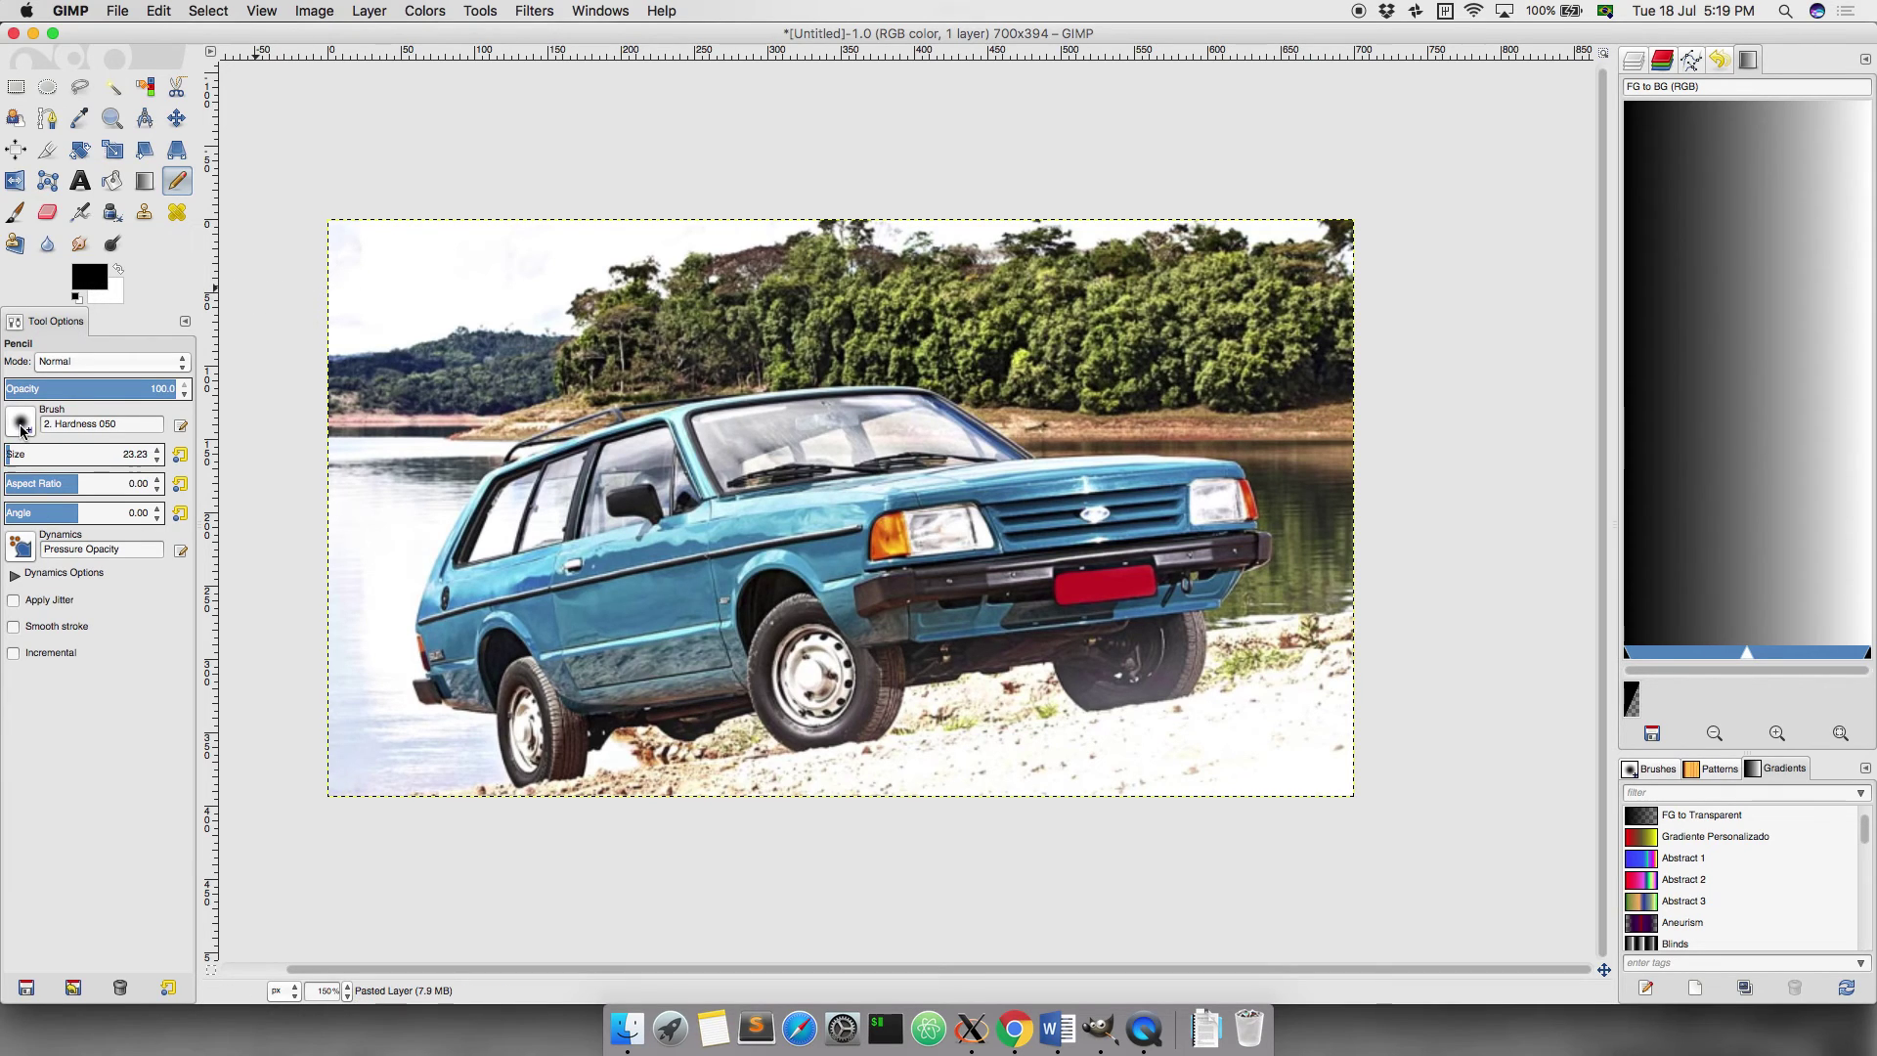
left_click(90, 282)
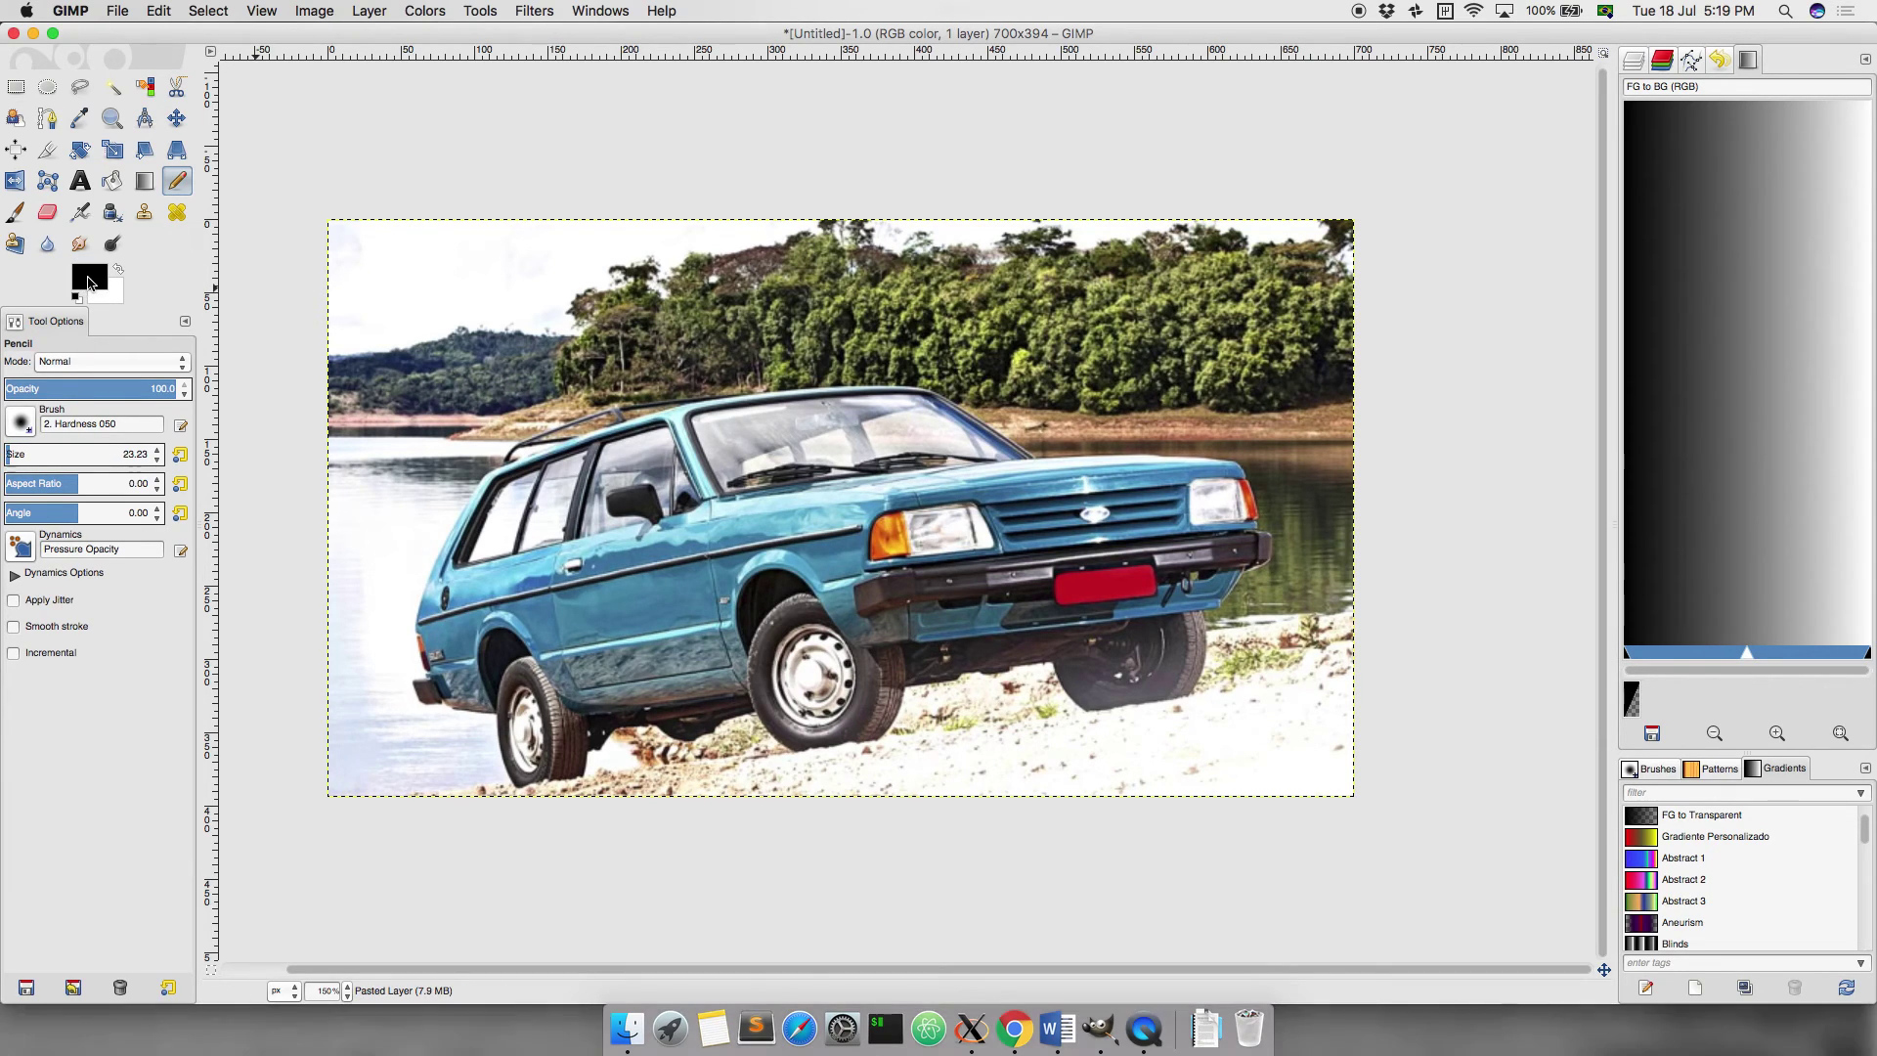
mouse_move(585, 207)
left_mouse_down()
mouse_move(597, 169)
mouse_move(477, 97)
left_mouse_up()
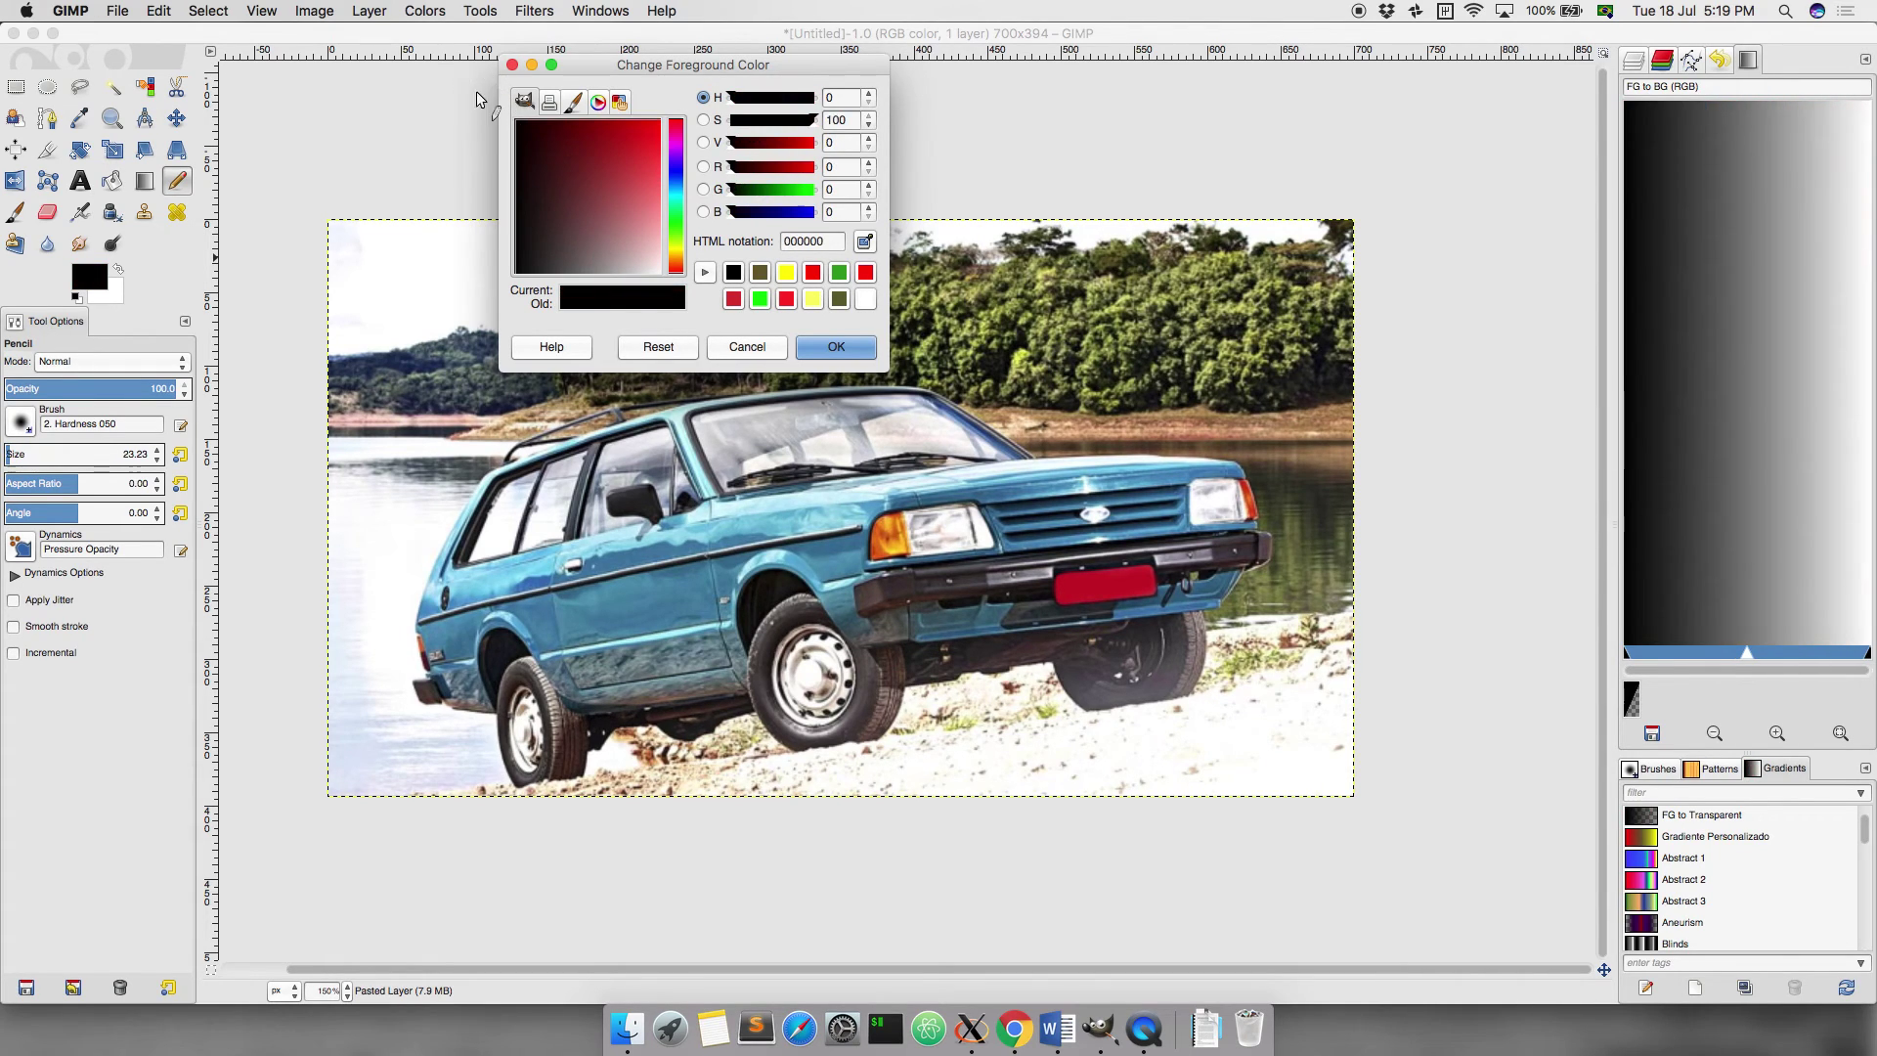
left_click(836, 347)
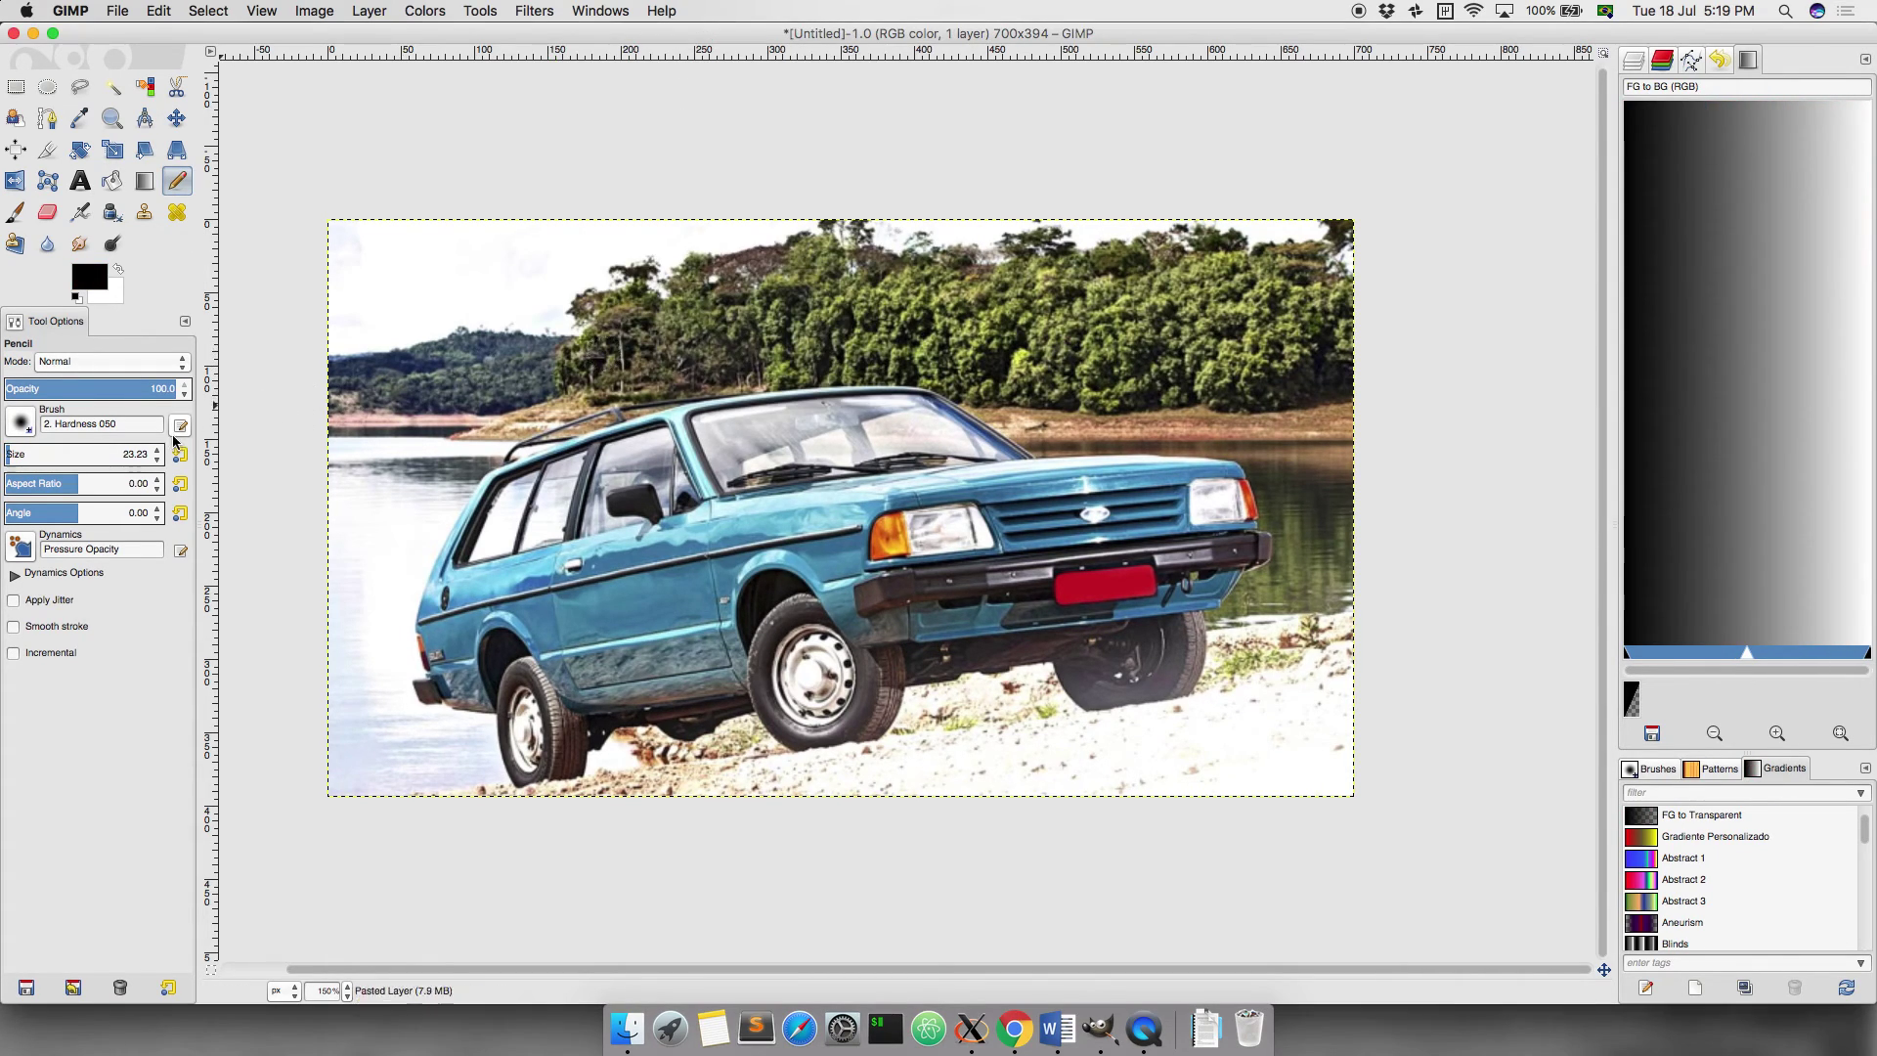
left_click(21, 422)
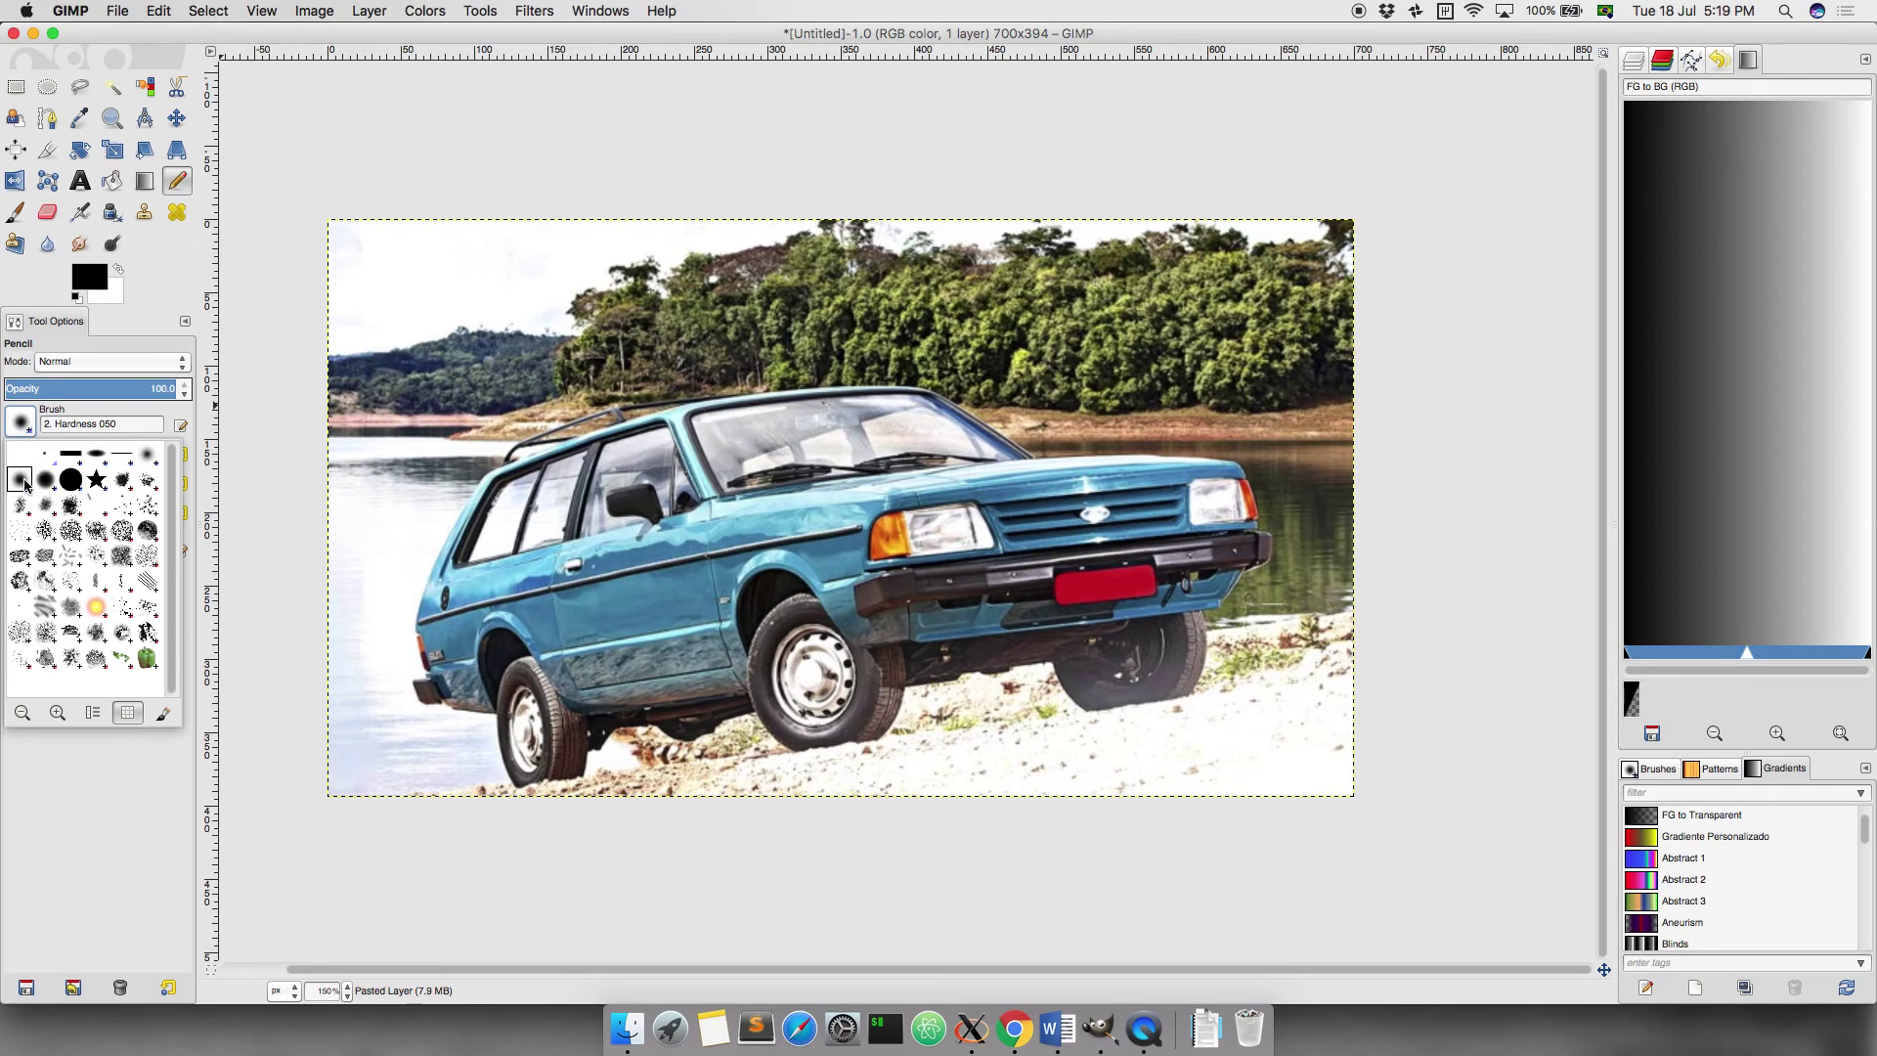
Step: Paint a test pencil stroke across the upper-left sky and undo it
left_click(21, 427)
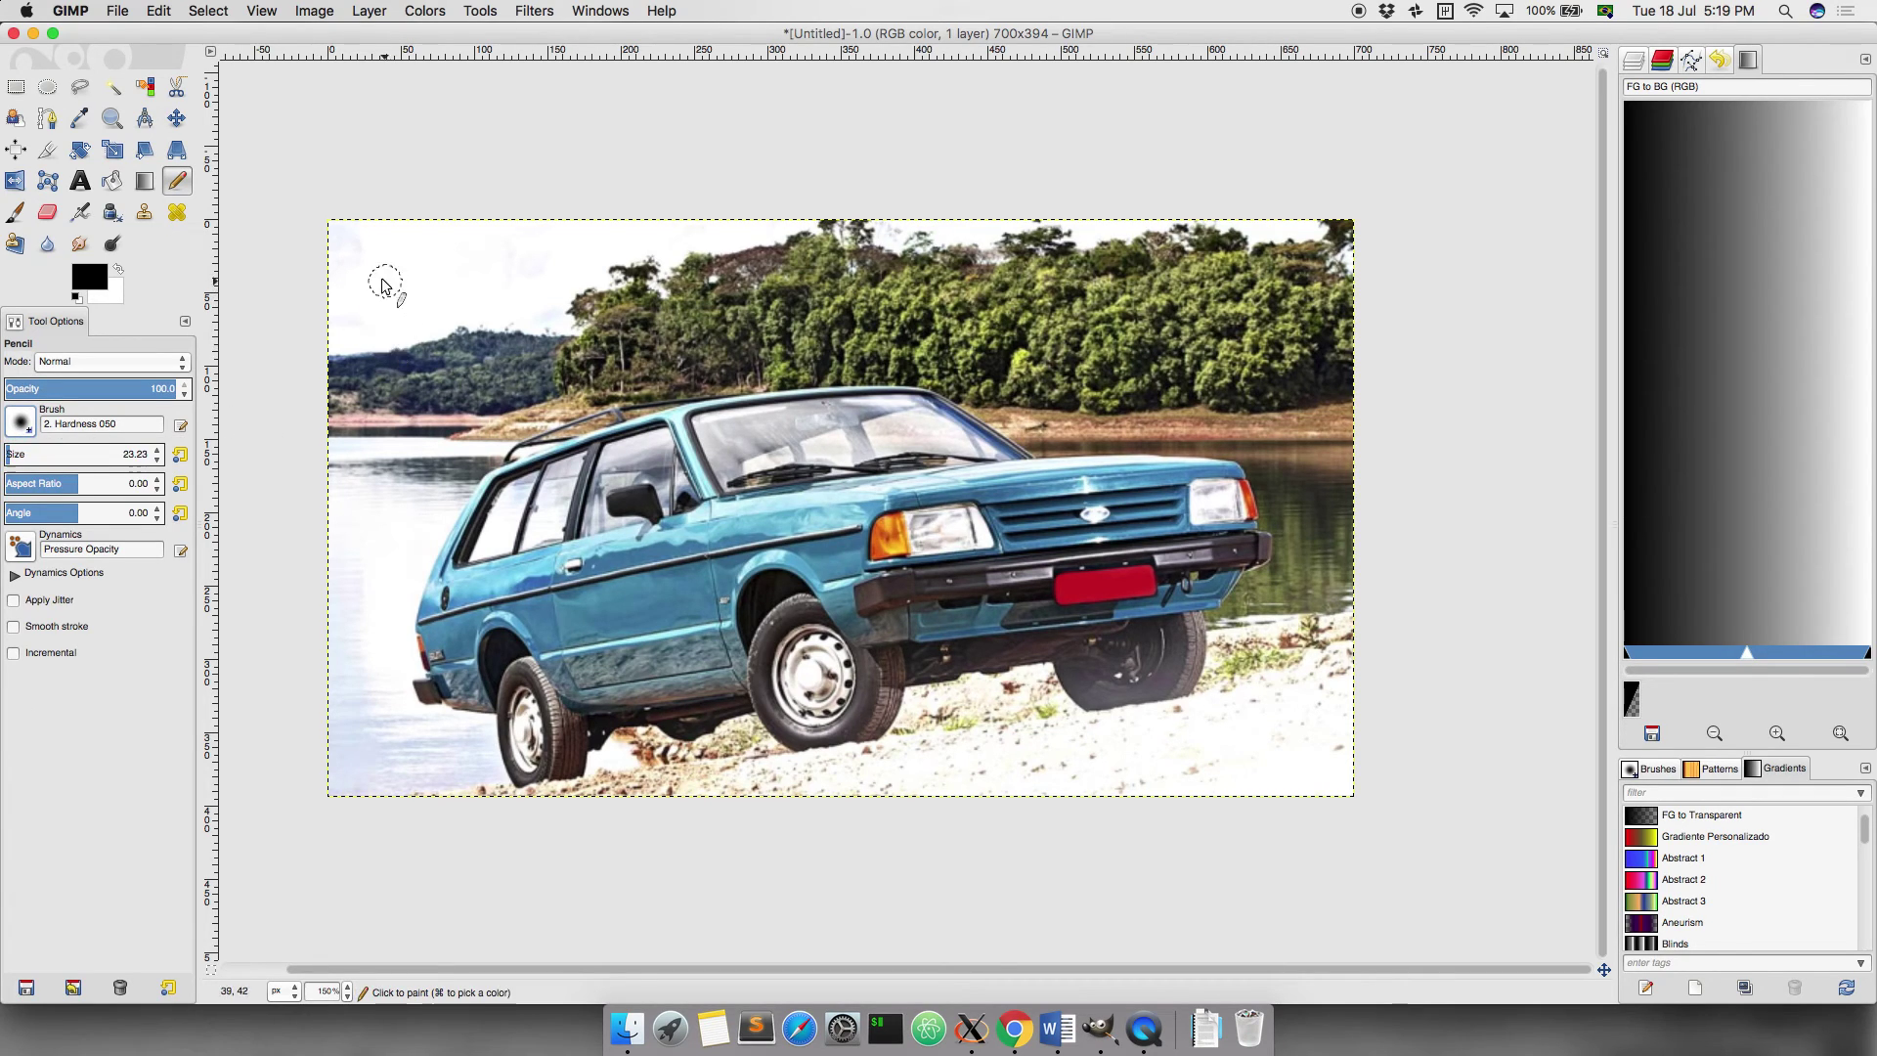
left_click_drag(362, 262, 487, 270)
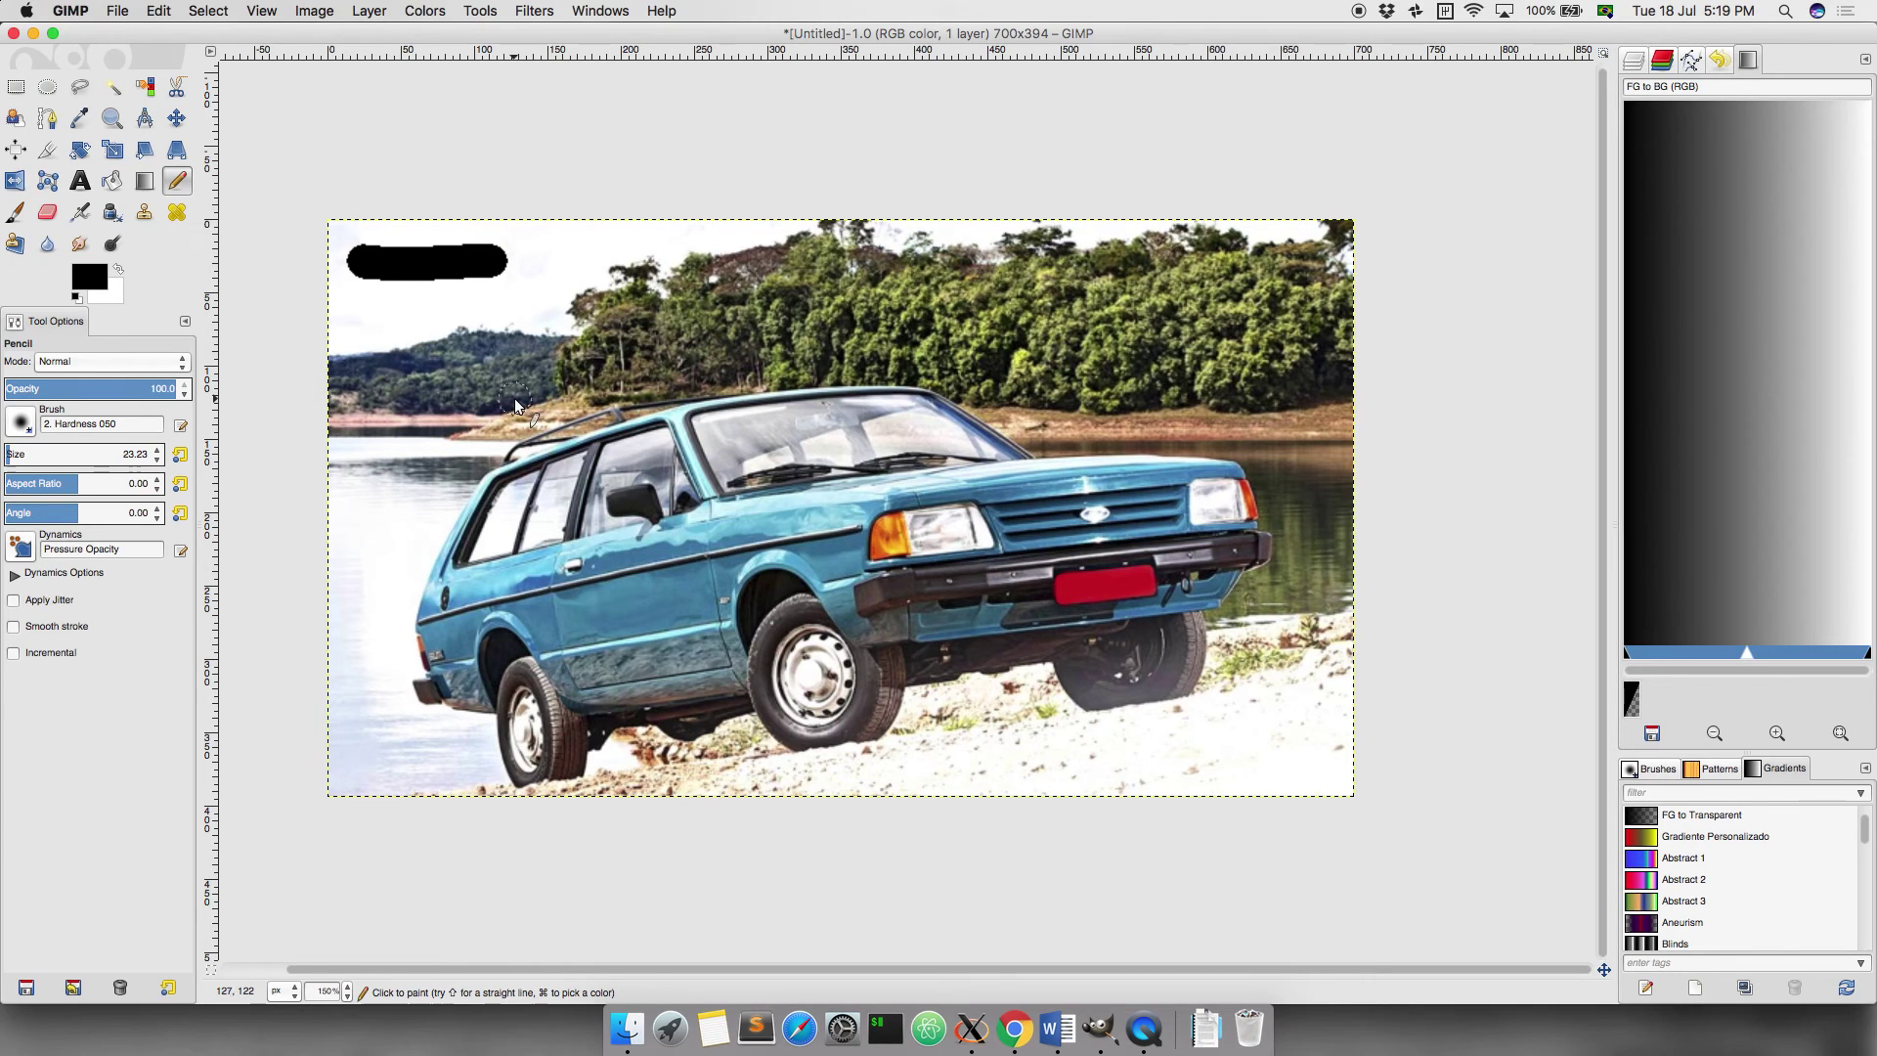
key("ctrl+z")
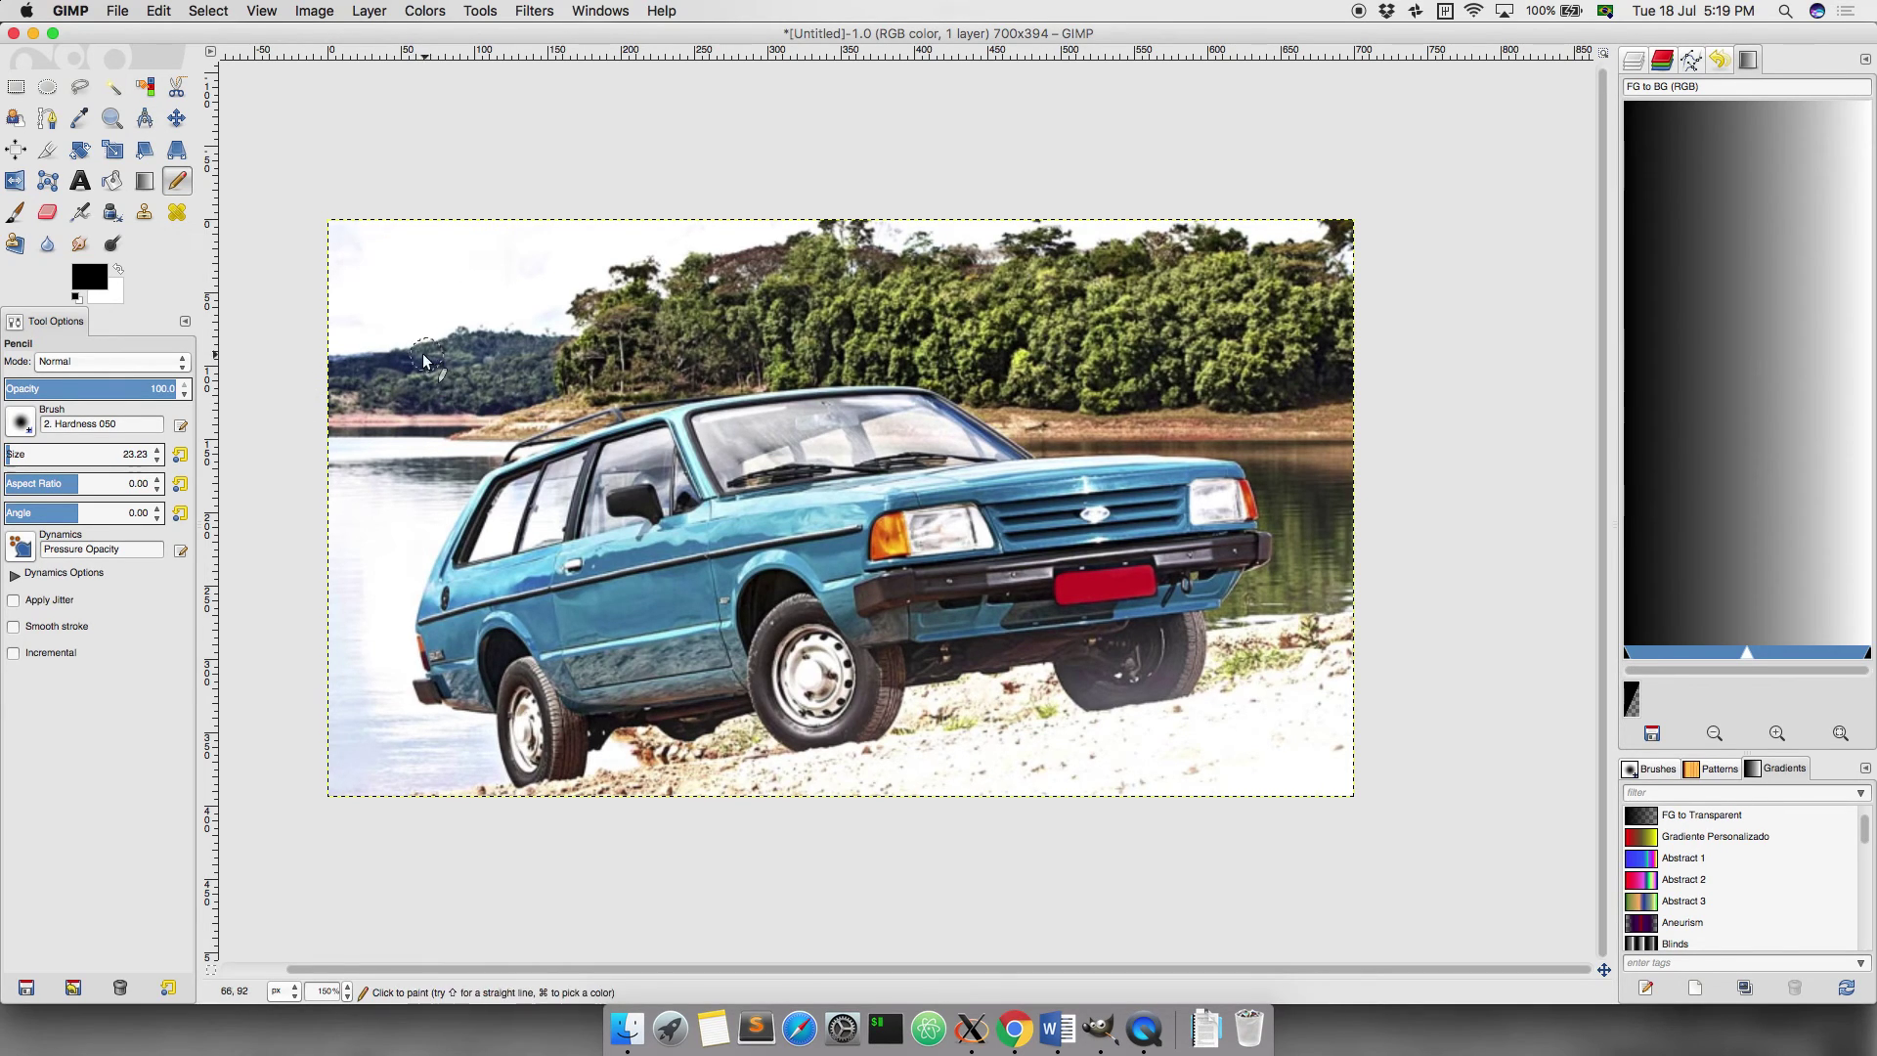
Step: Select the Chalk 01 brush shape, test a stroke near the upper left, and undo it
left_click(35, 430)
left_click(95, 528)
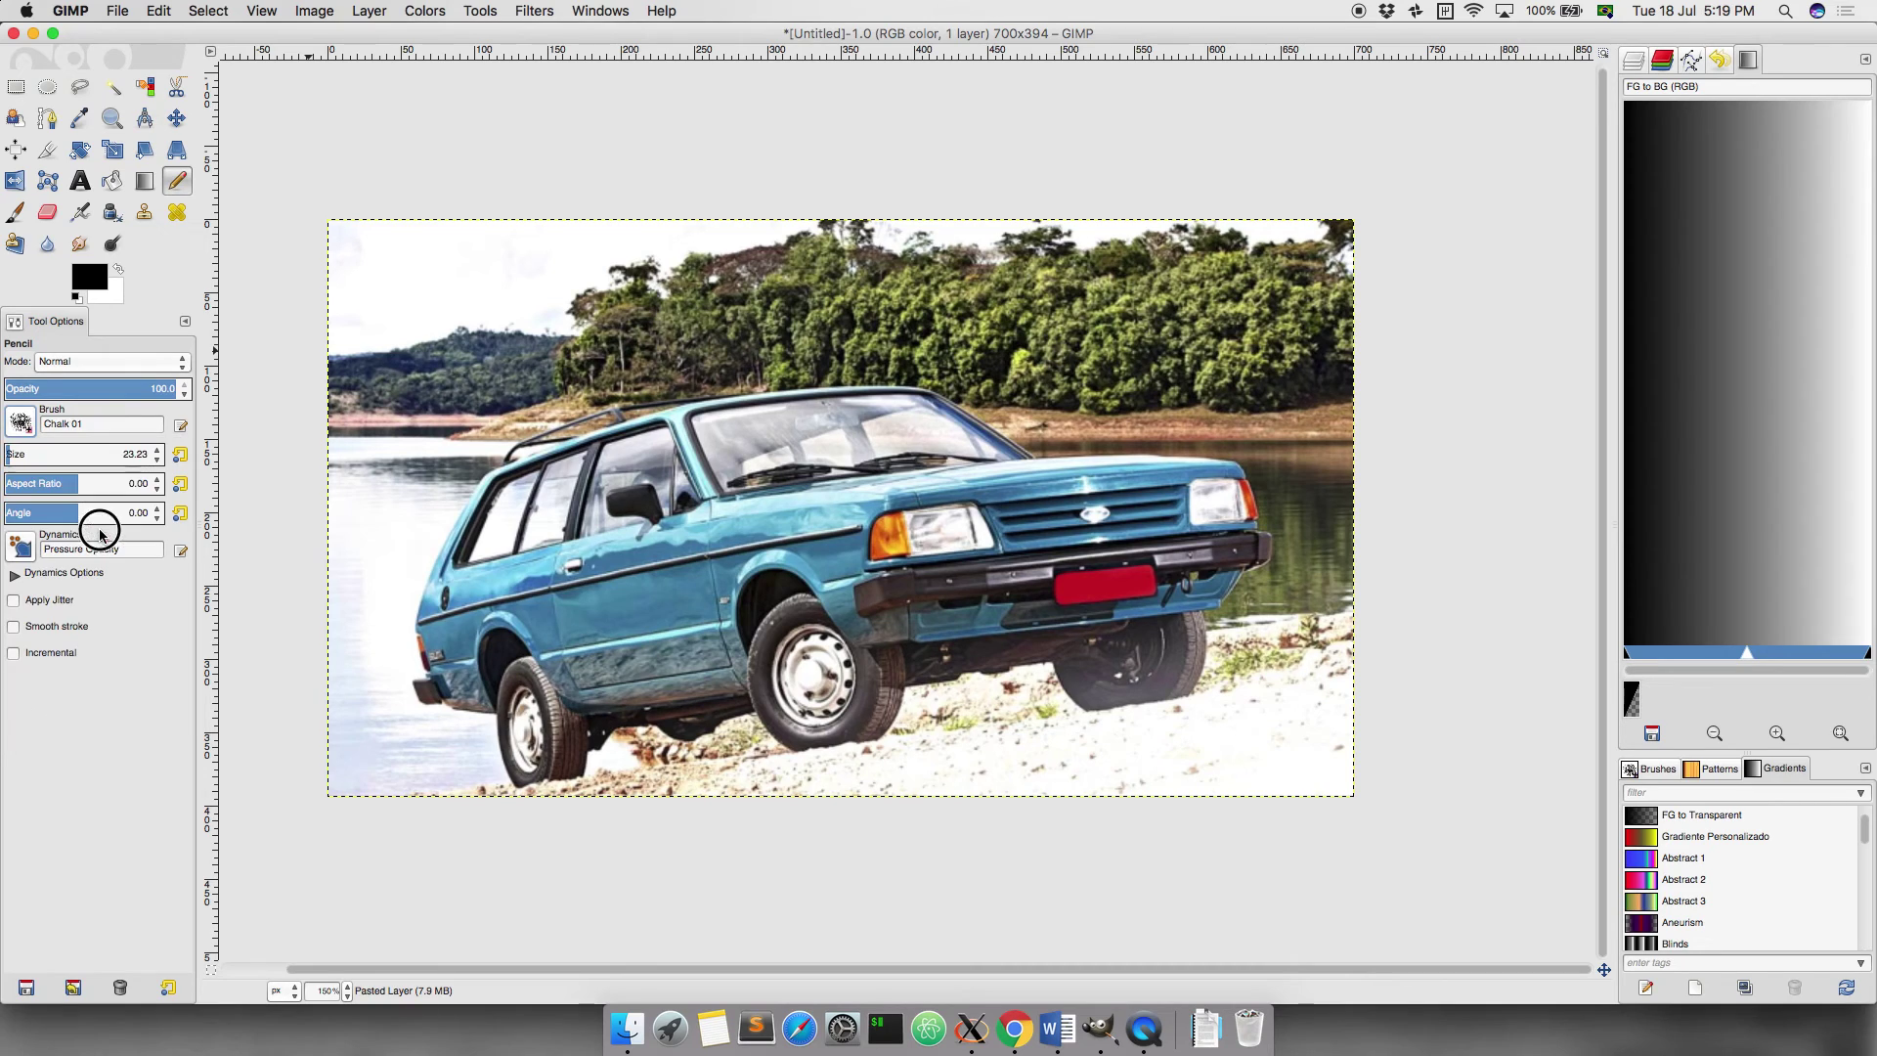
mouse_move(400, 279)
left_mouse_down()
mouse_move(396, 386)
mouse_move(509, 289)
left_mouse_up()
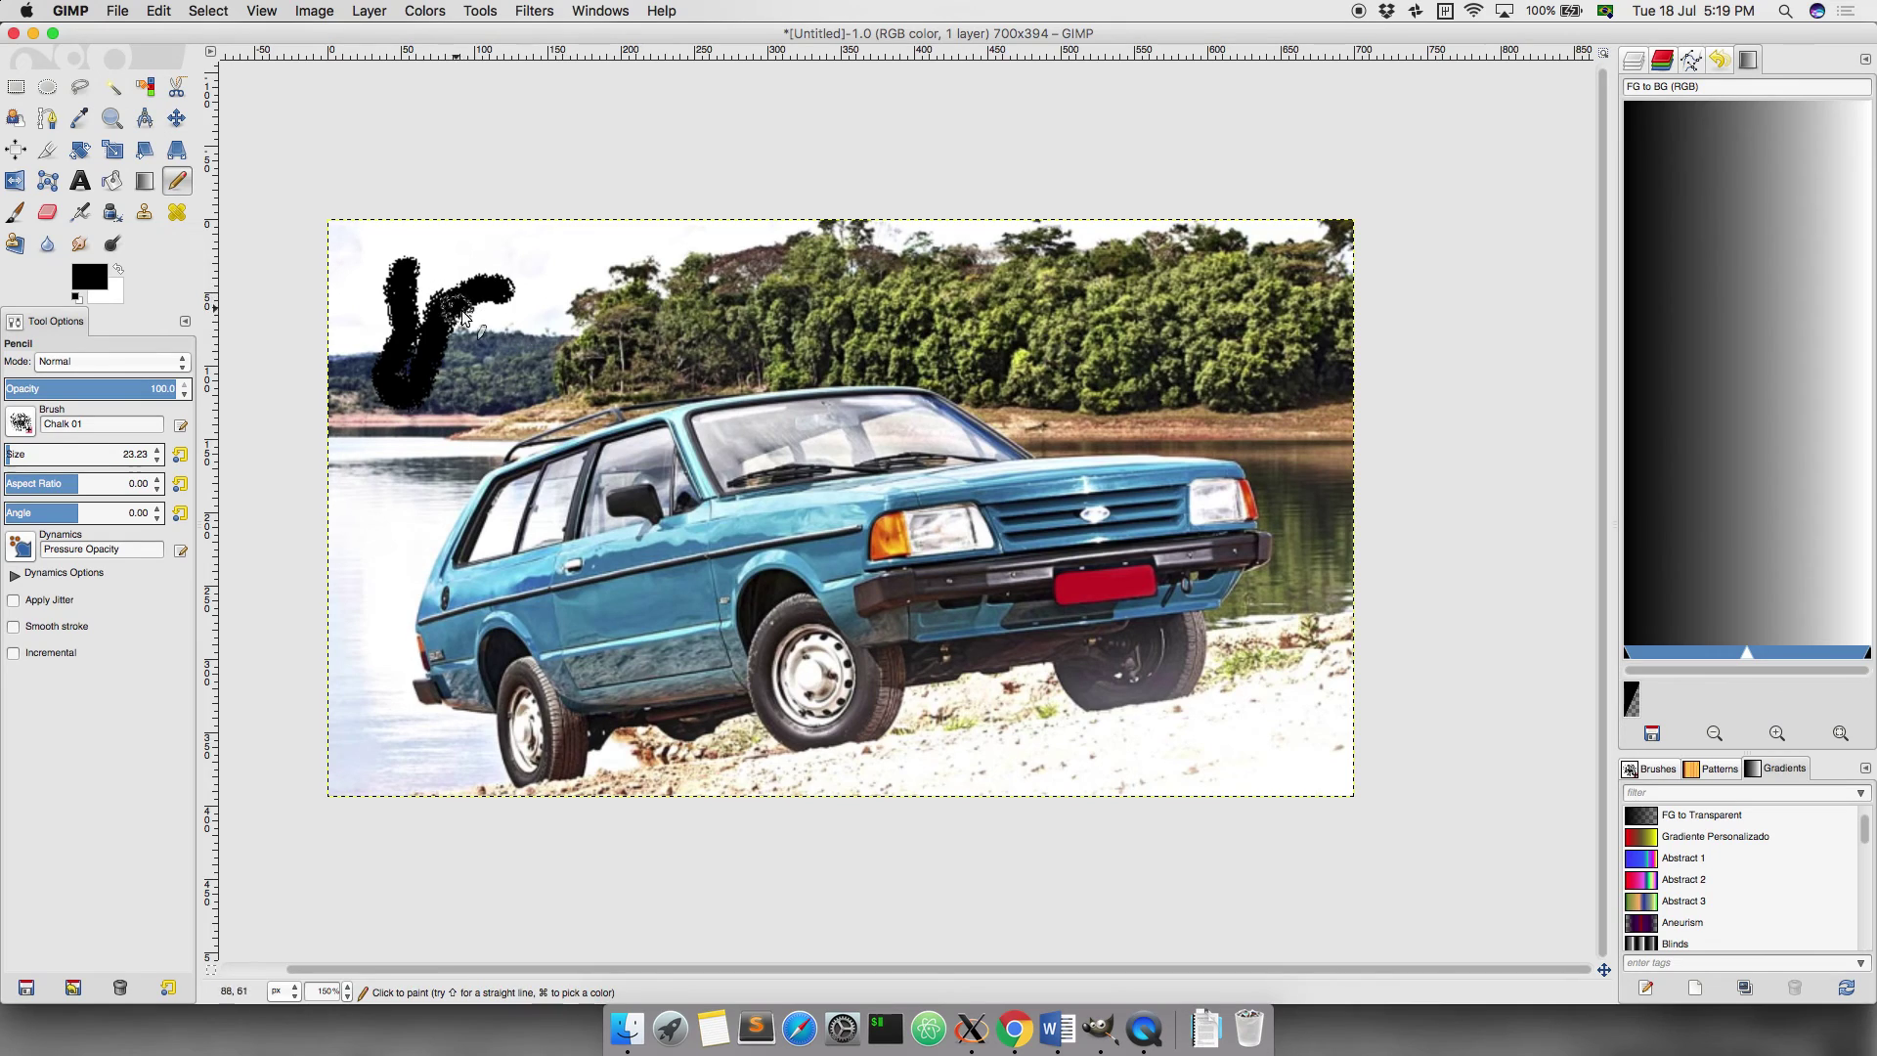
key("ctrl+z")
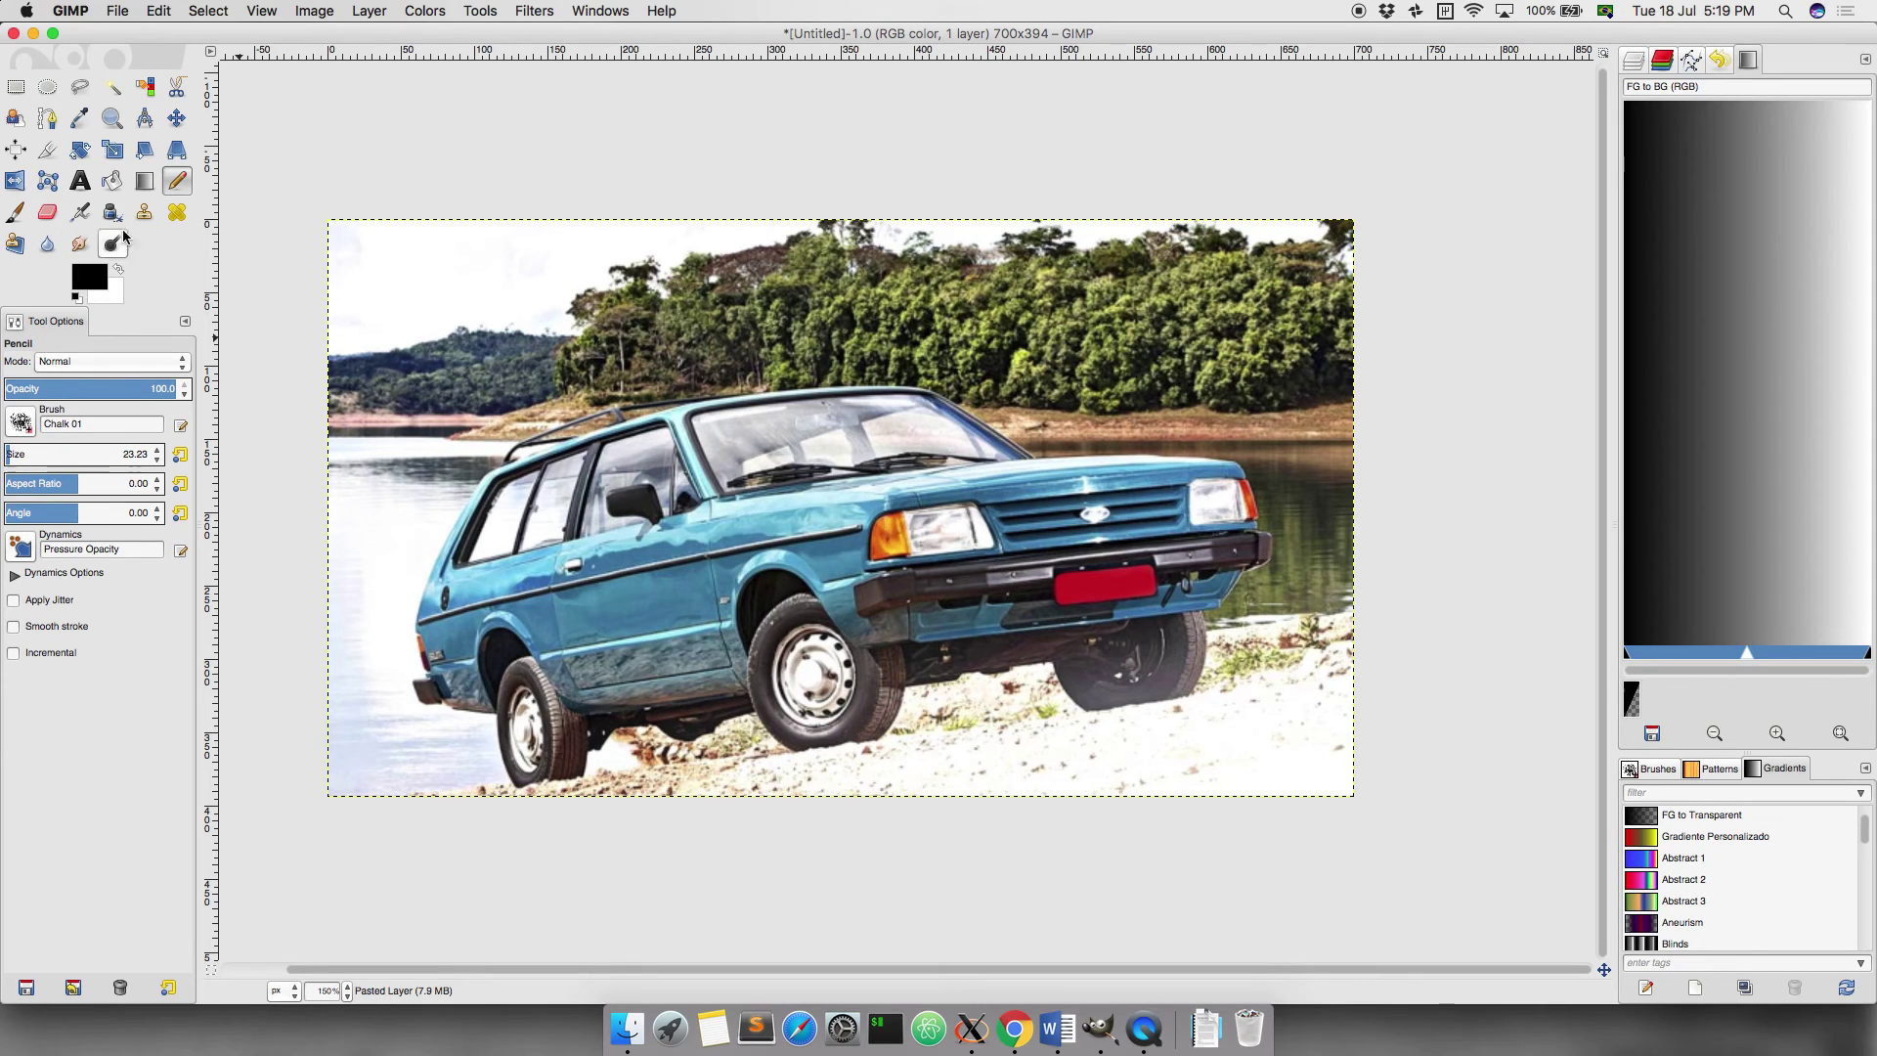
Step: Switch to the Paintbrush, test a vertical chalk stroke on the left, and undo it
left_click(15, 214)
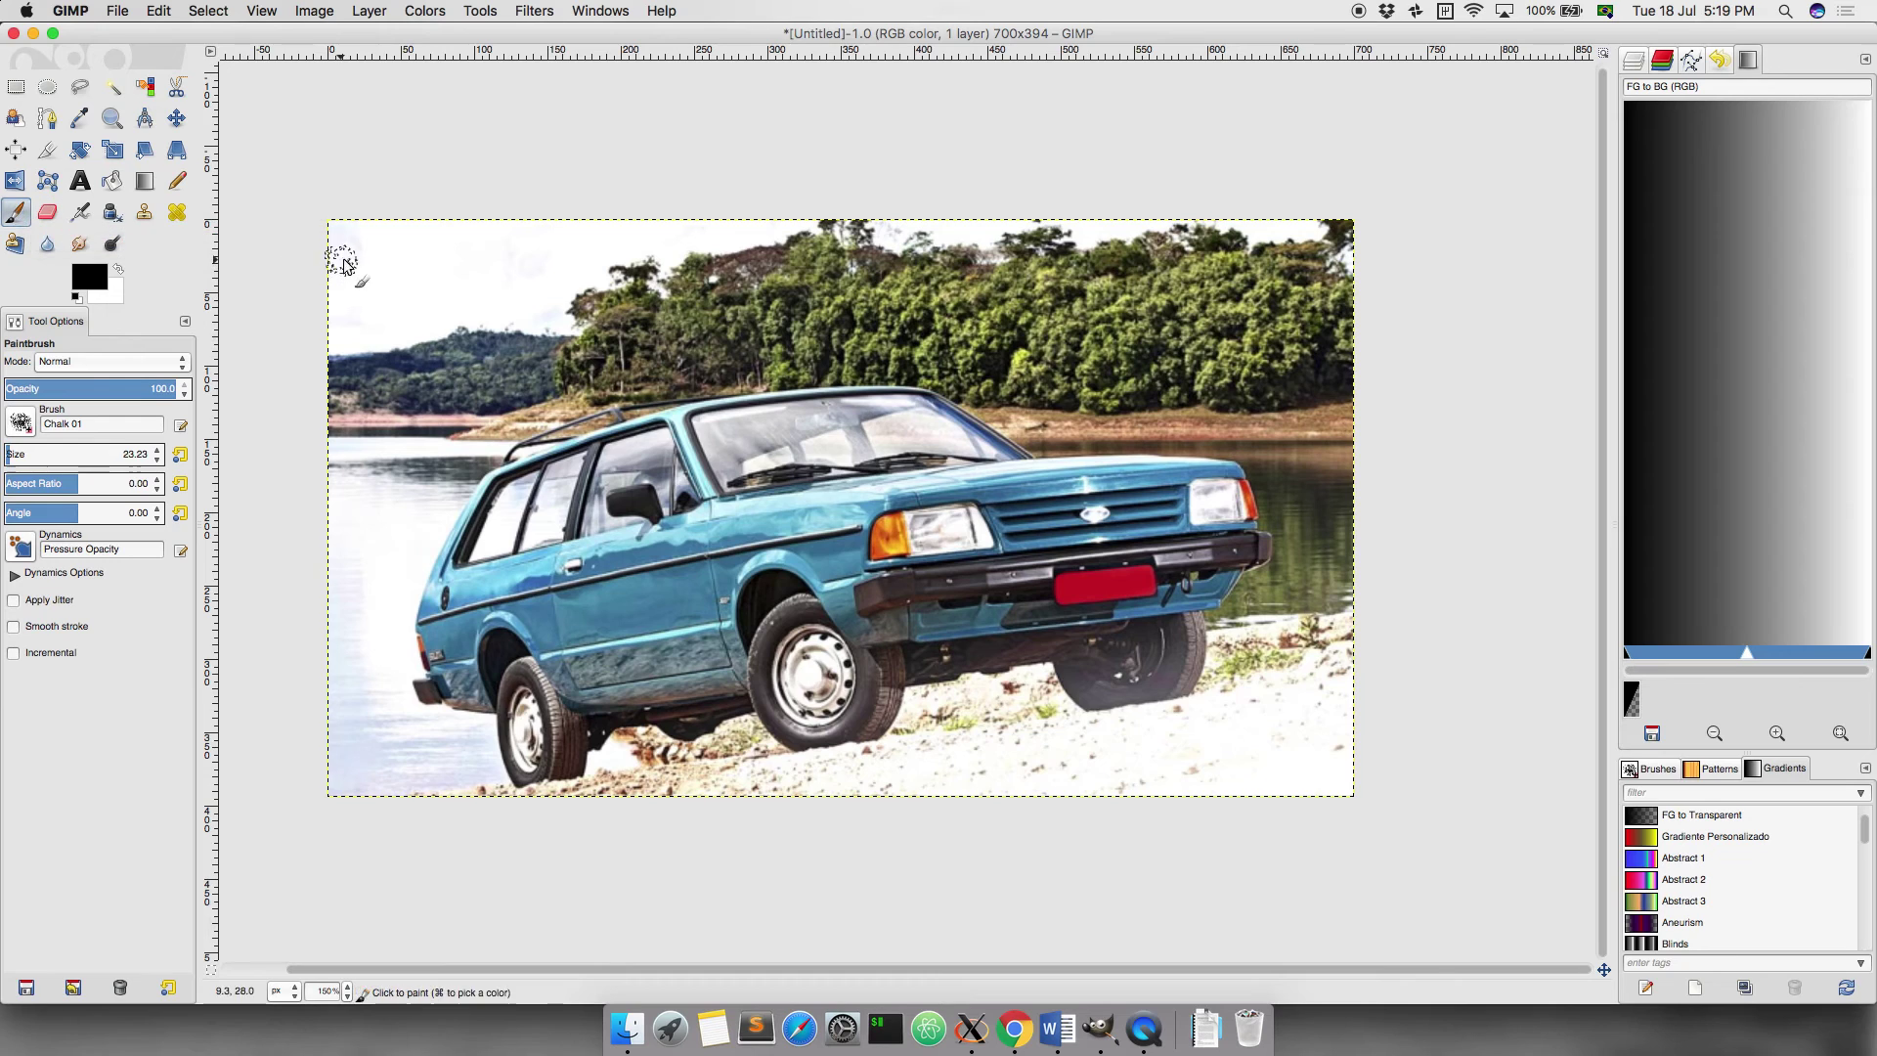
left_click_drag(377, 256, 389, 430)
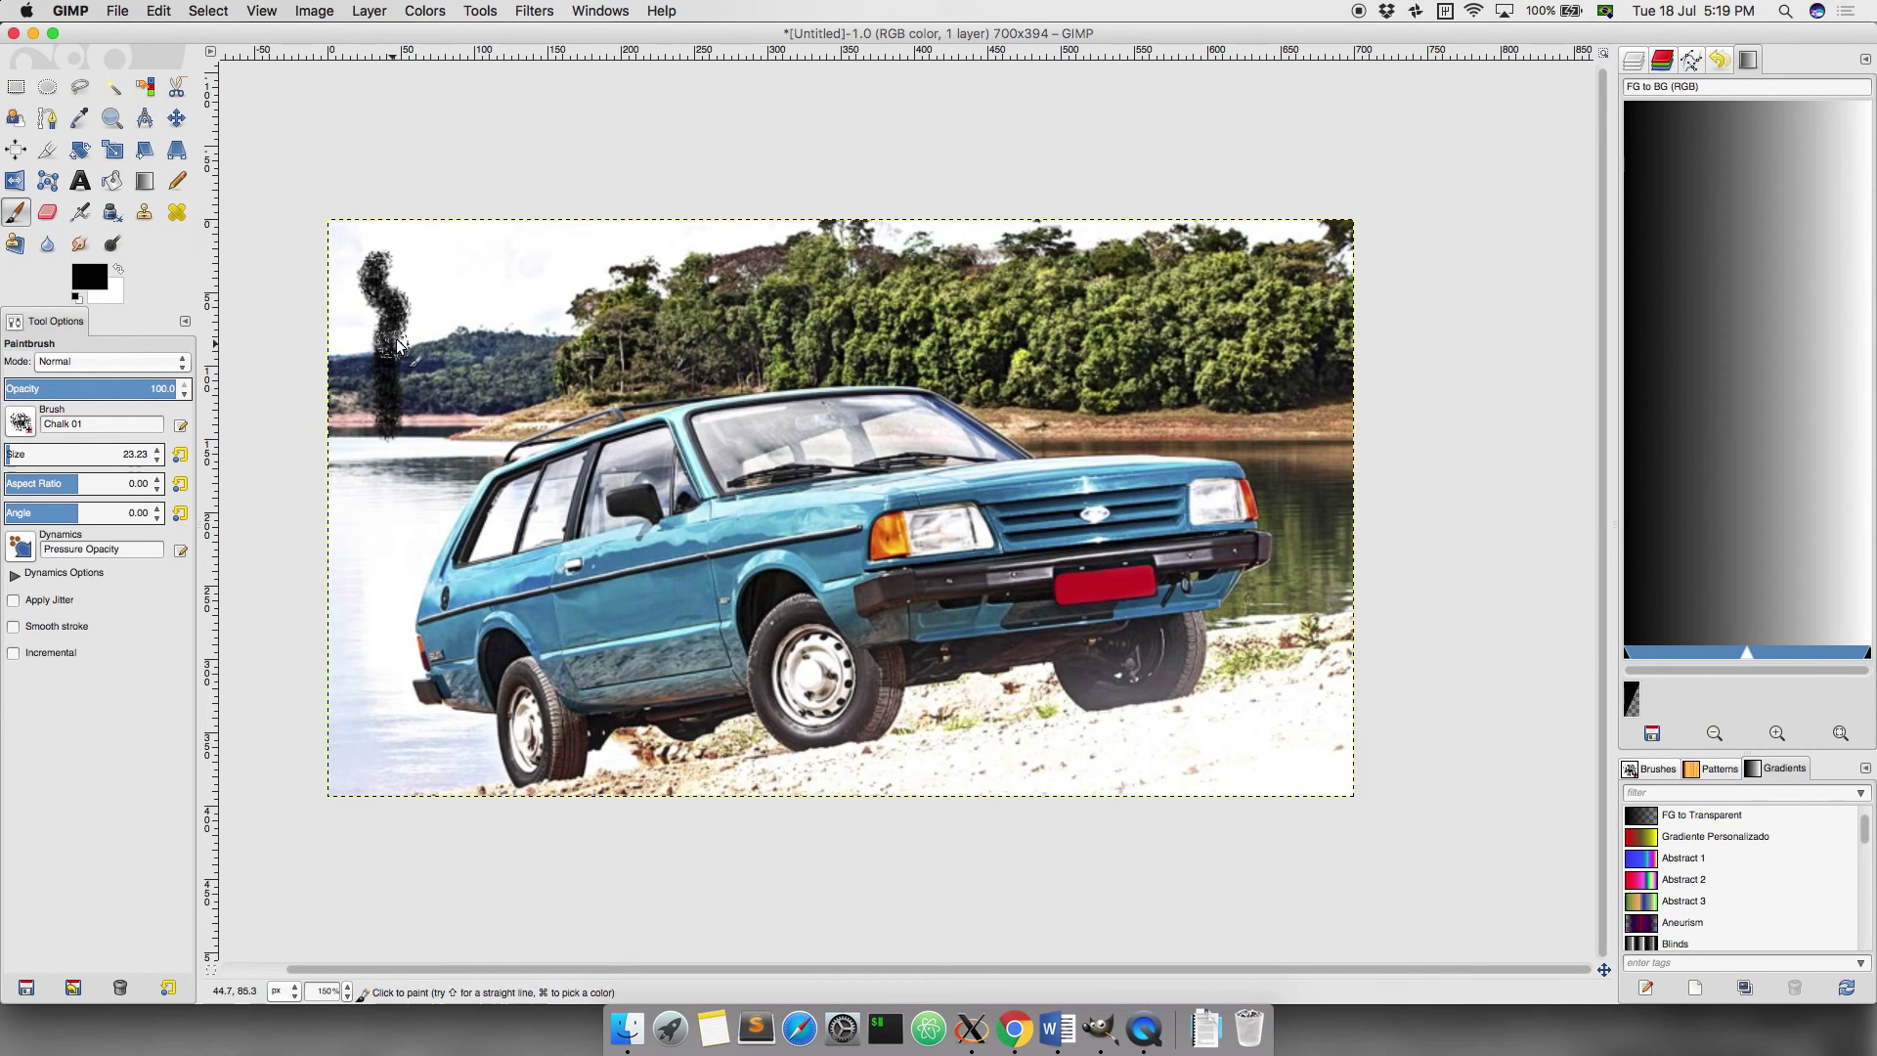
key("ctrl+z")
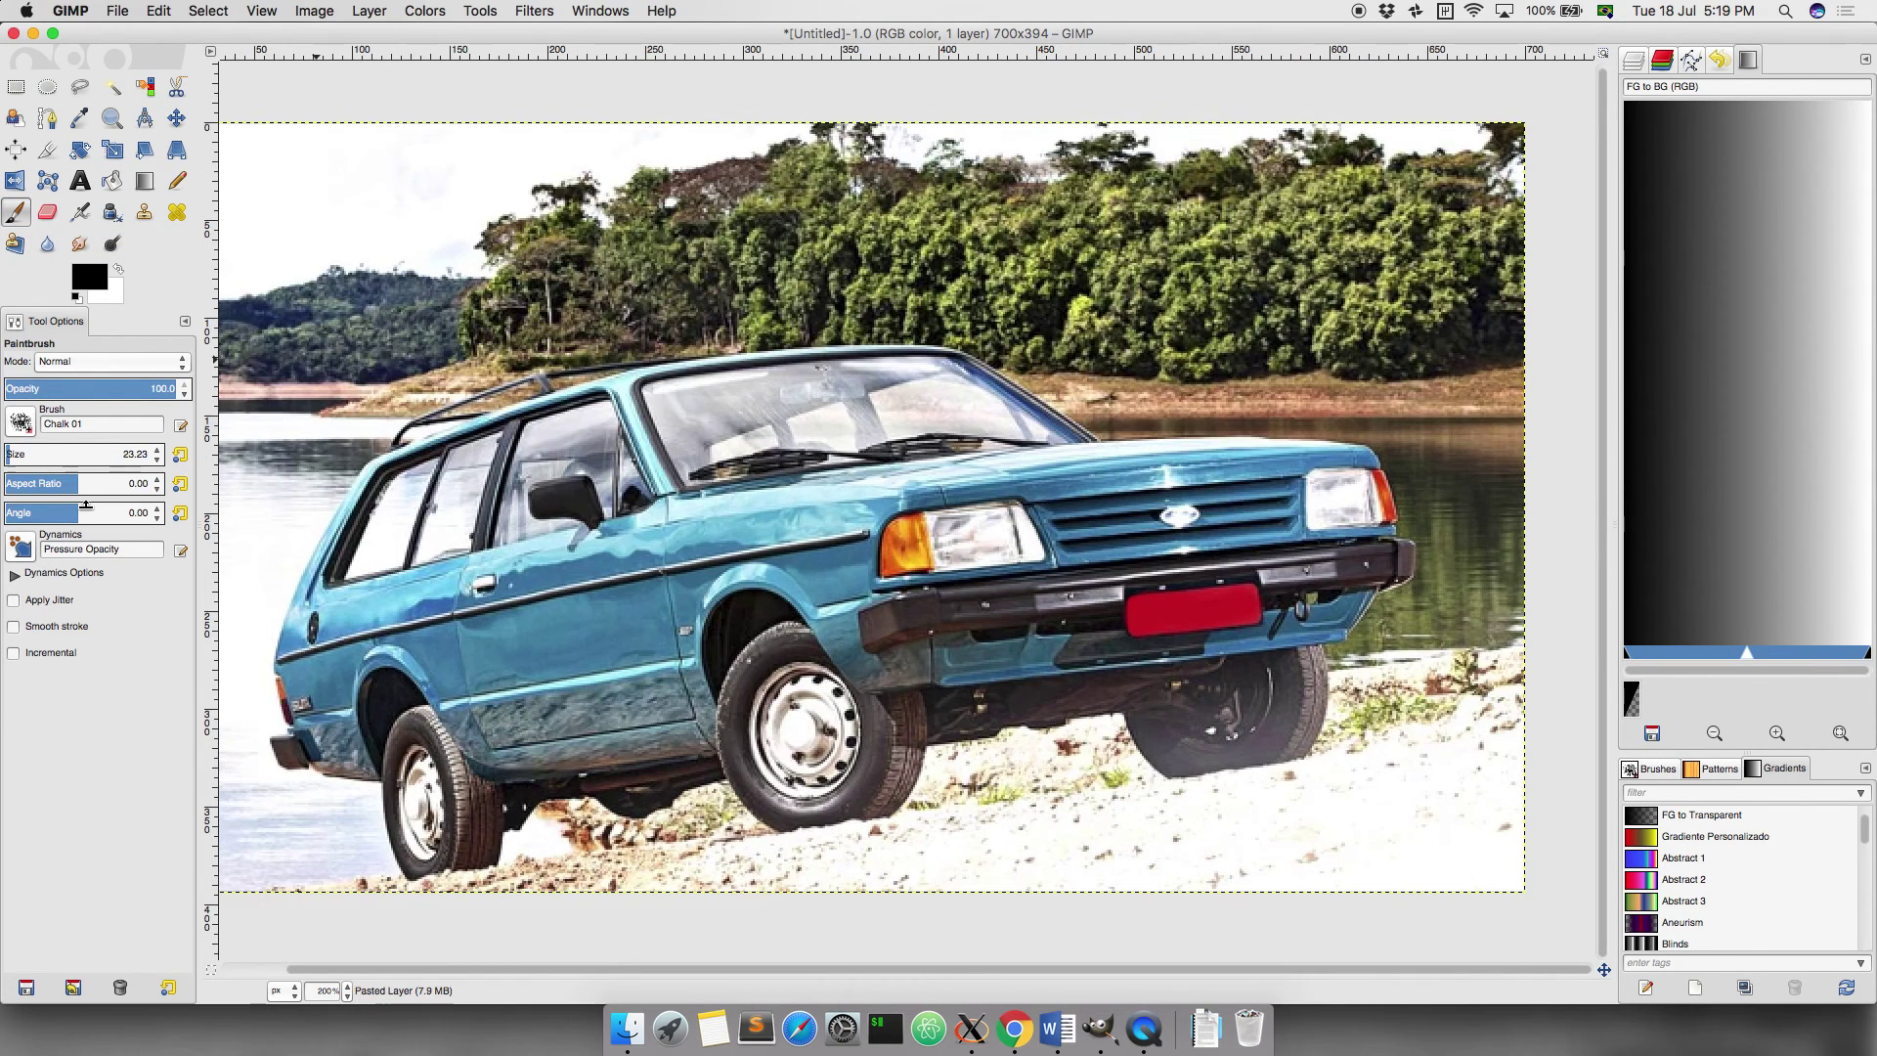
Step: Zoom in to 400% on the upper-left sky of the photo
scroll(577, 298, "up", 1, "ctrl")
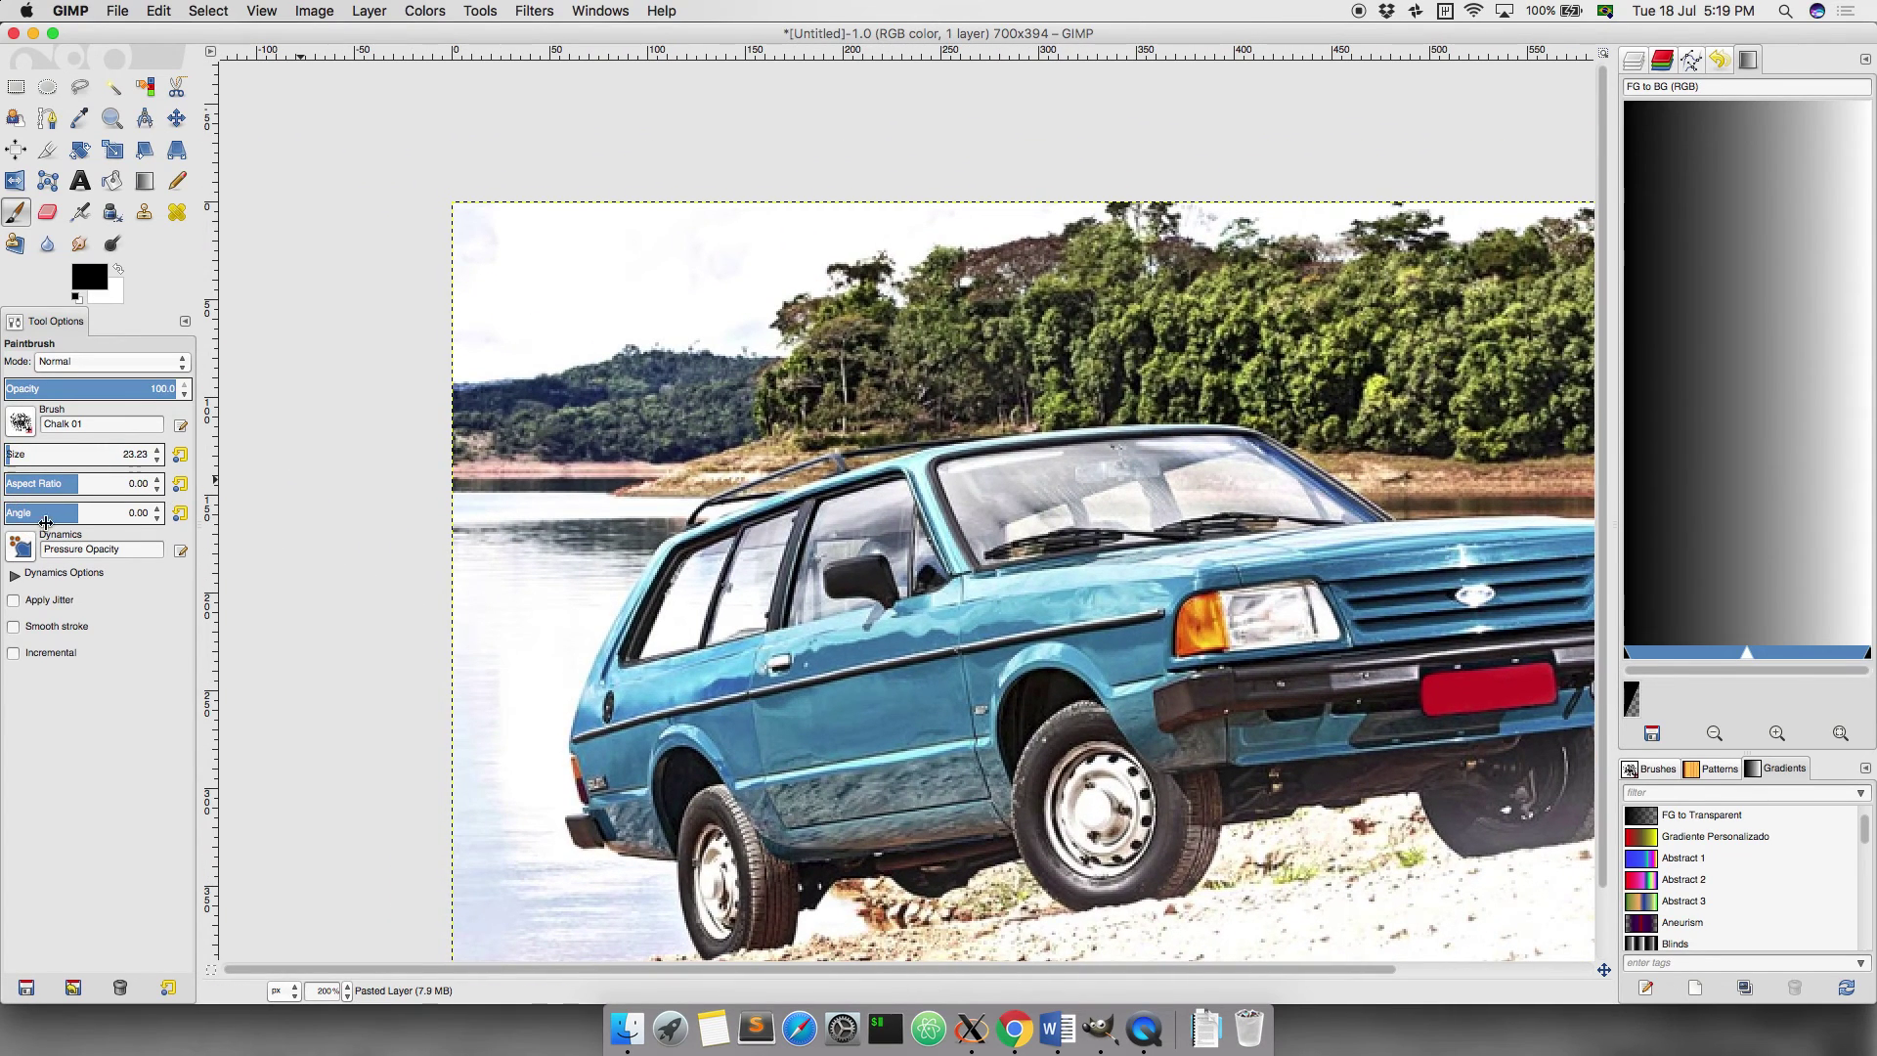
scroll(508, 294, "up", 1, "ctrl")
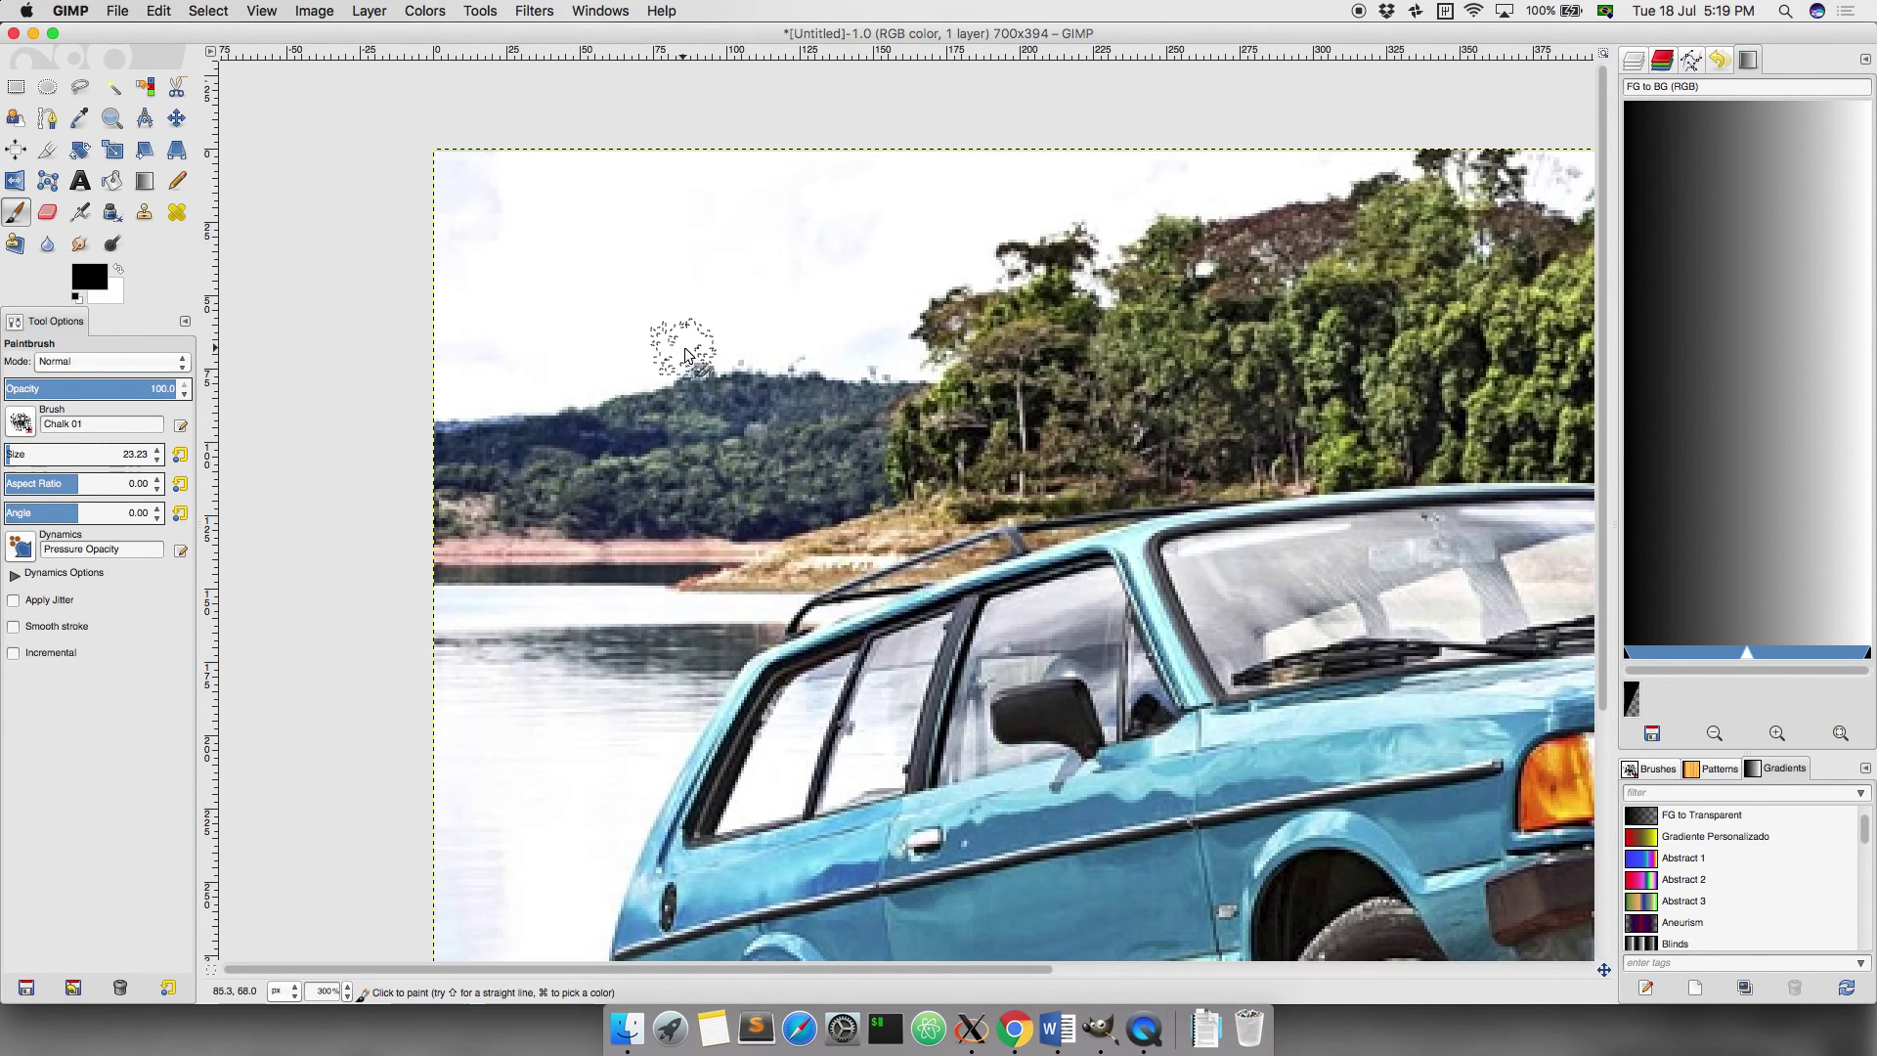
scroll(684, 279, "up", 1, "ctrl")
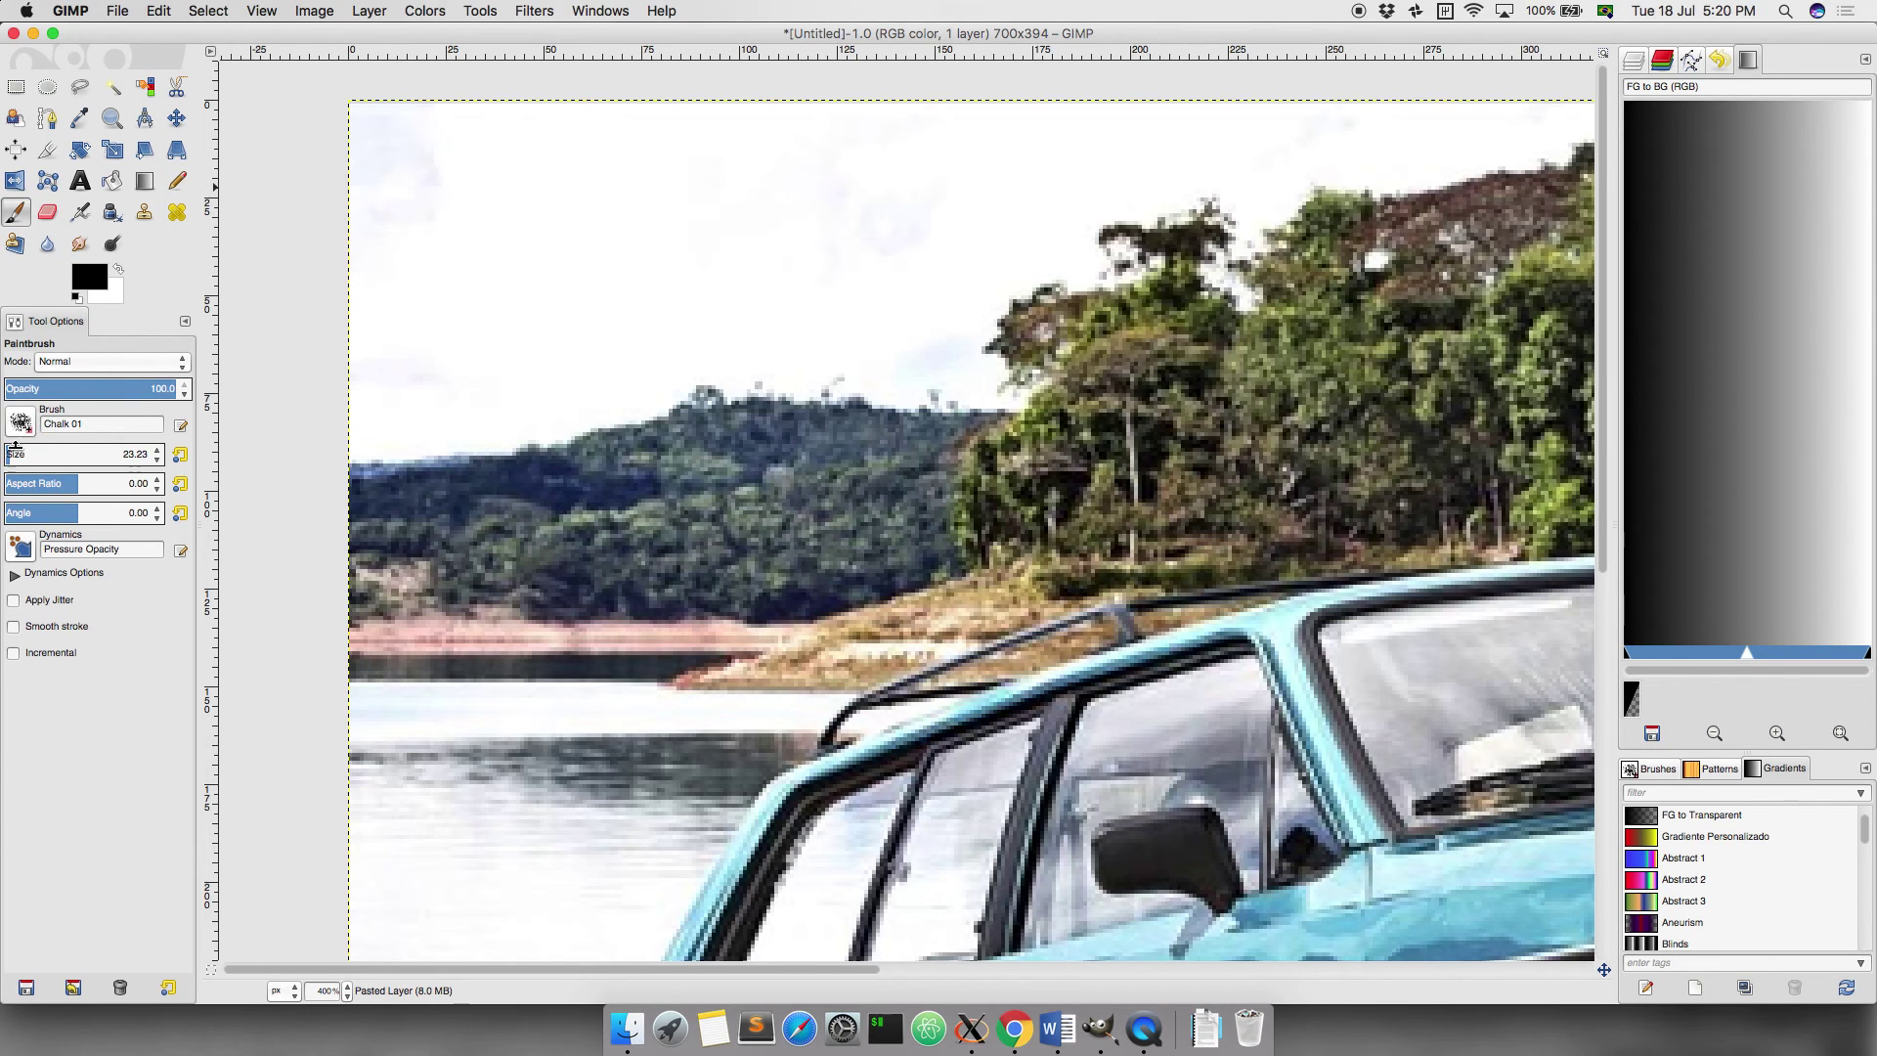
Step: Set brush size to about 70 and stamp a soft Paintbrush blob and a hard Pencil blob in the sky
left_click(15, 451)
left_click(155, 465)
left_click(156, 464)
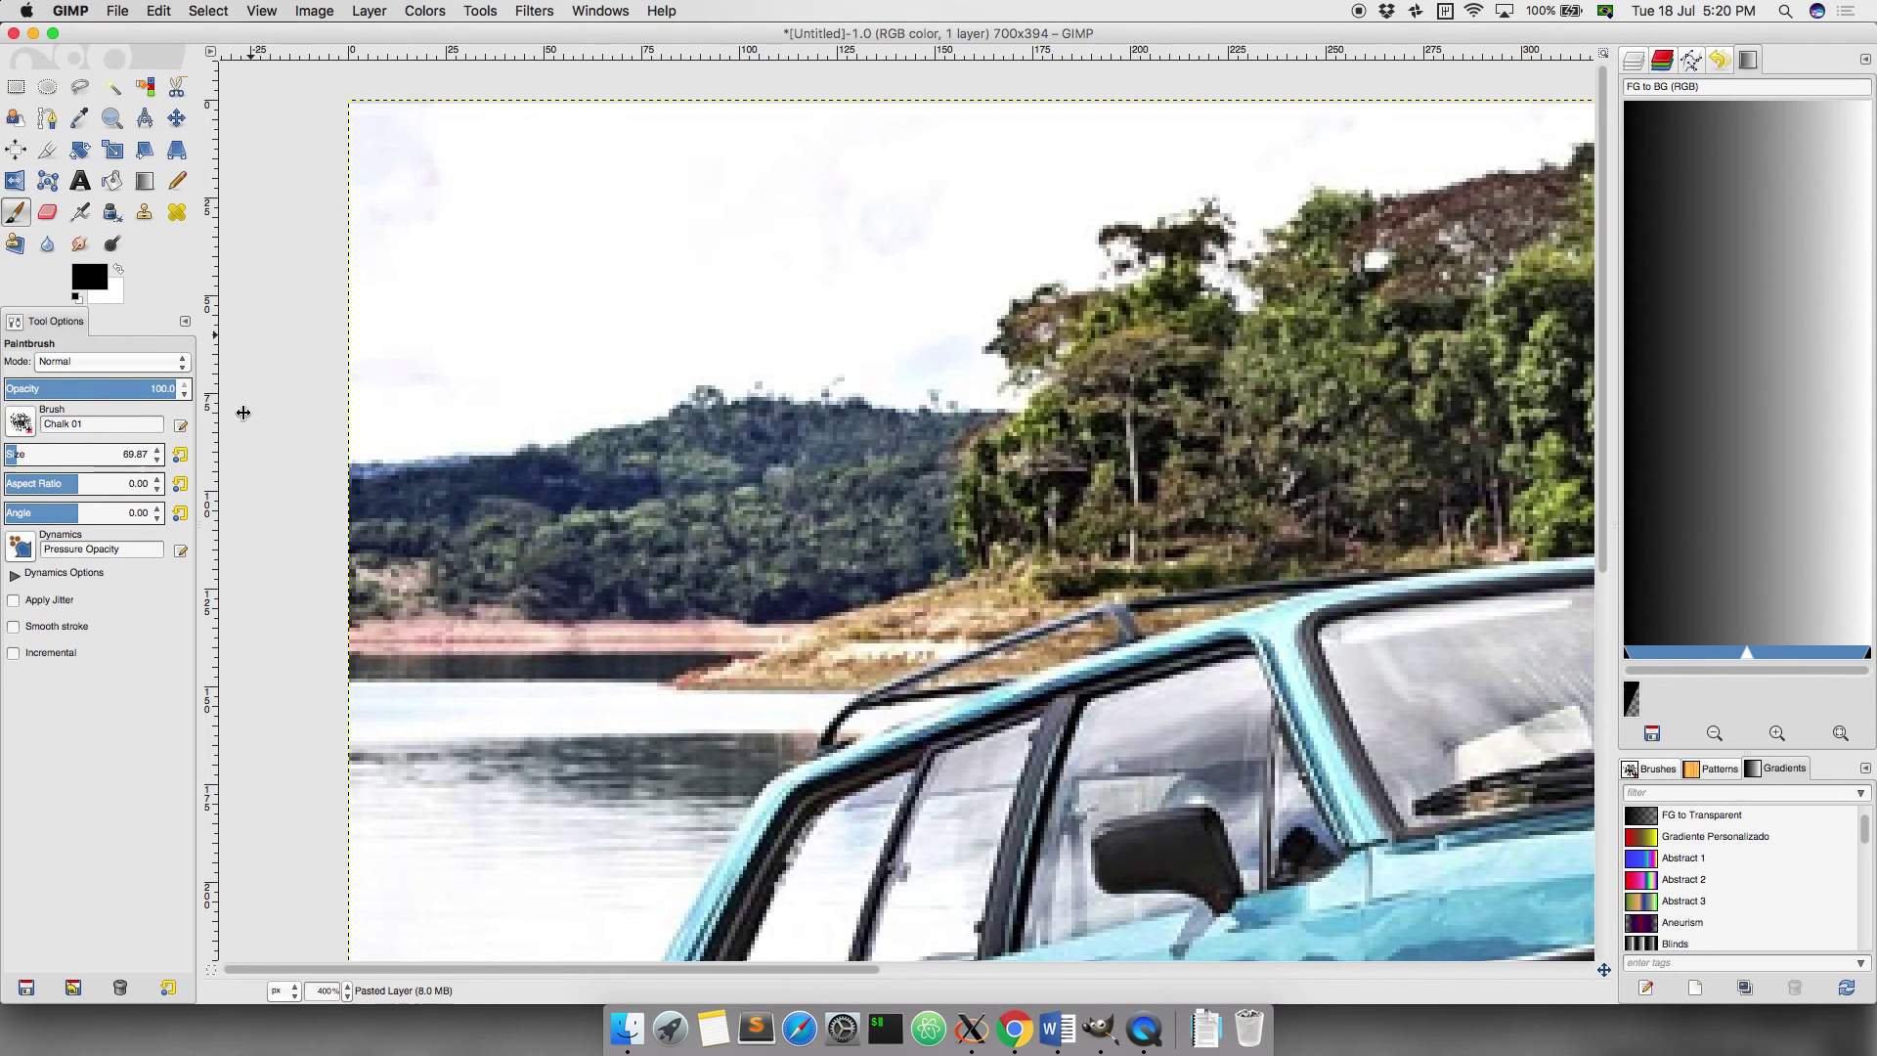
left_click(496, 242)
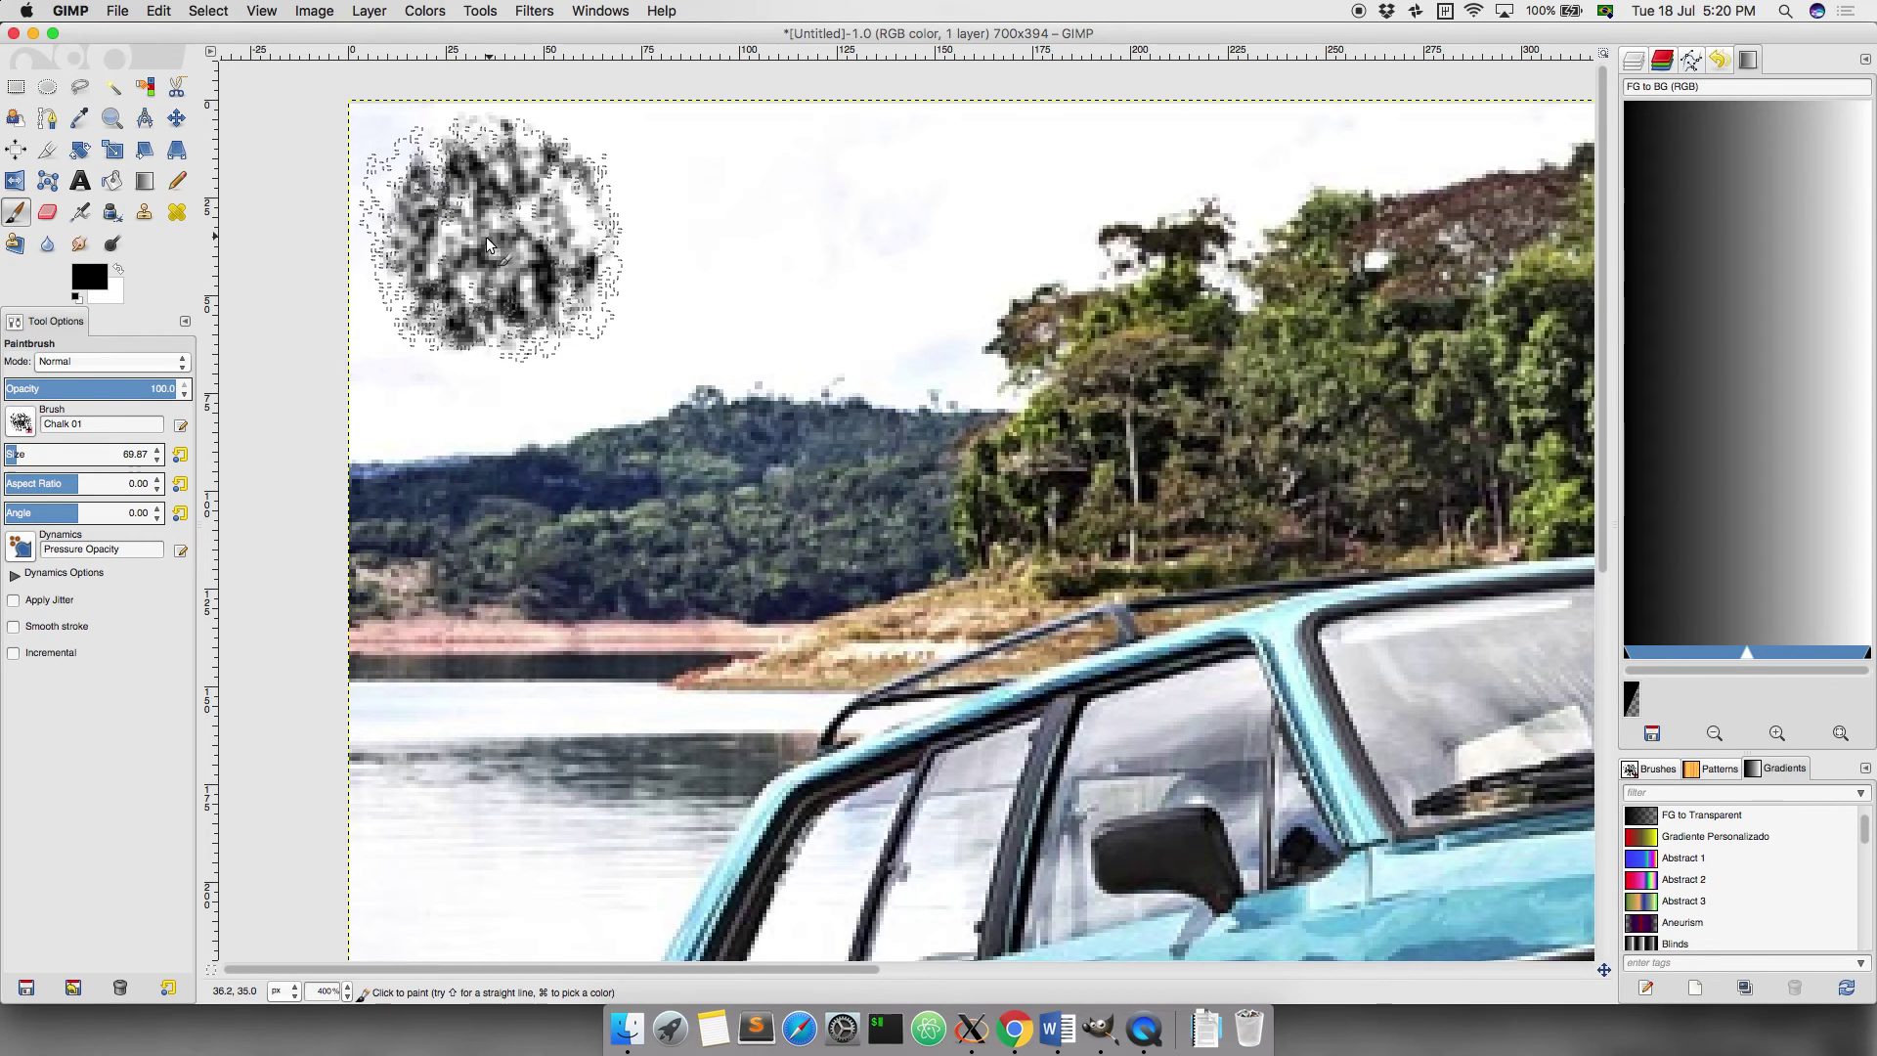
left_click(178, 182)
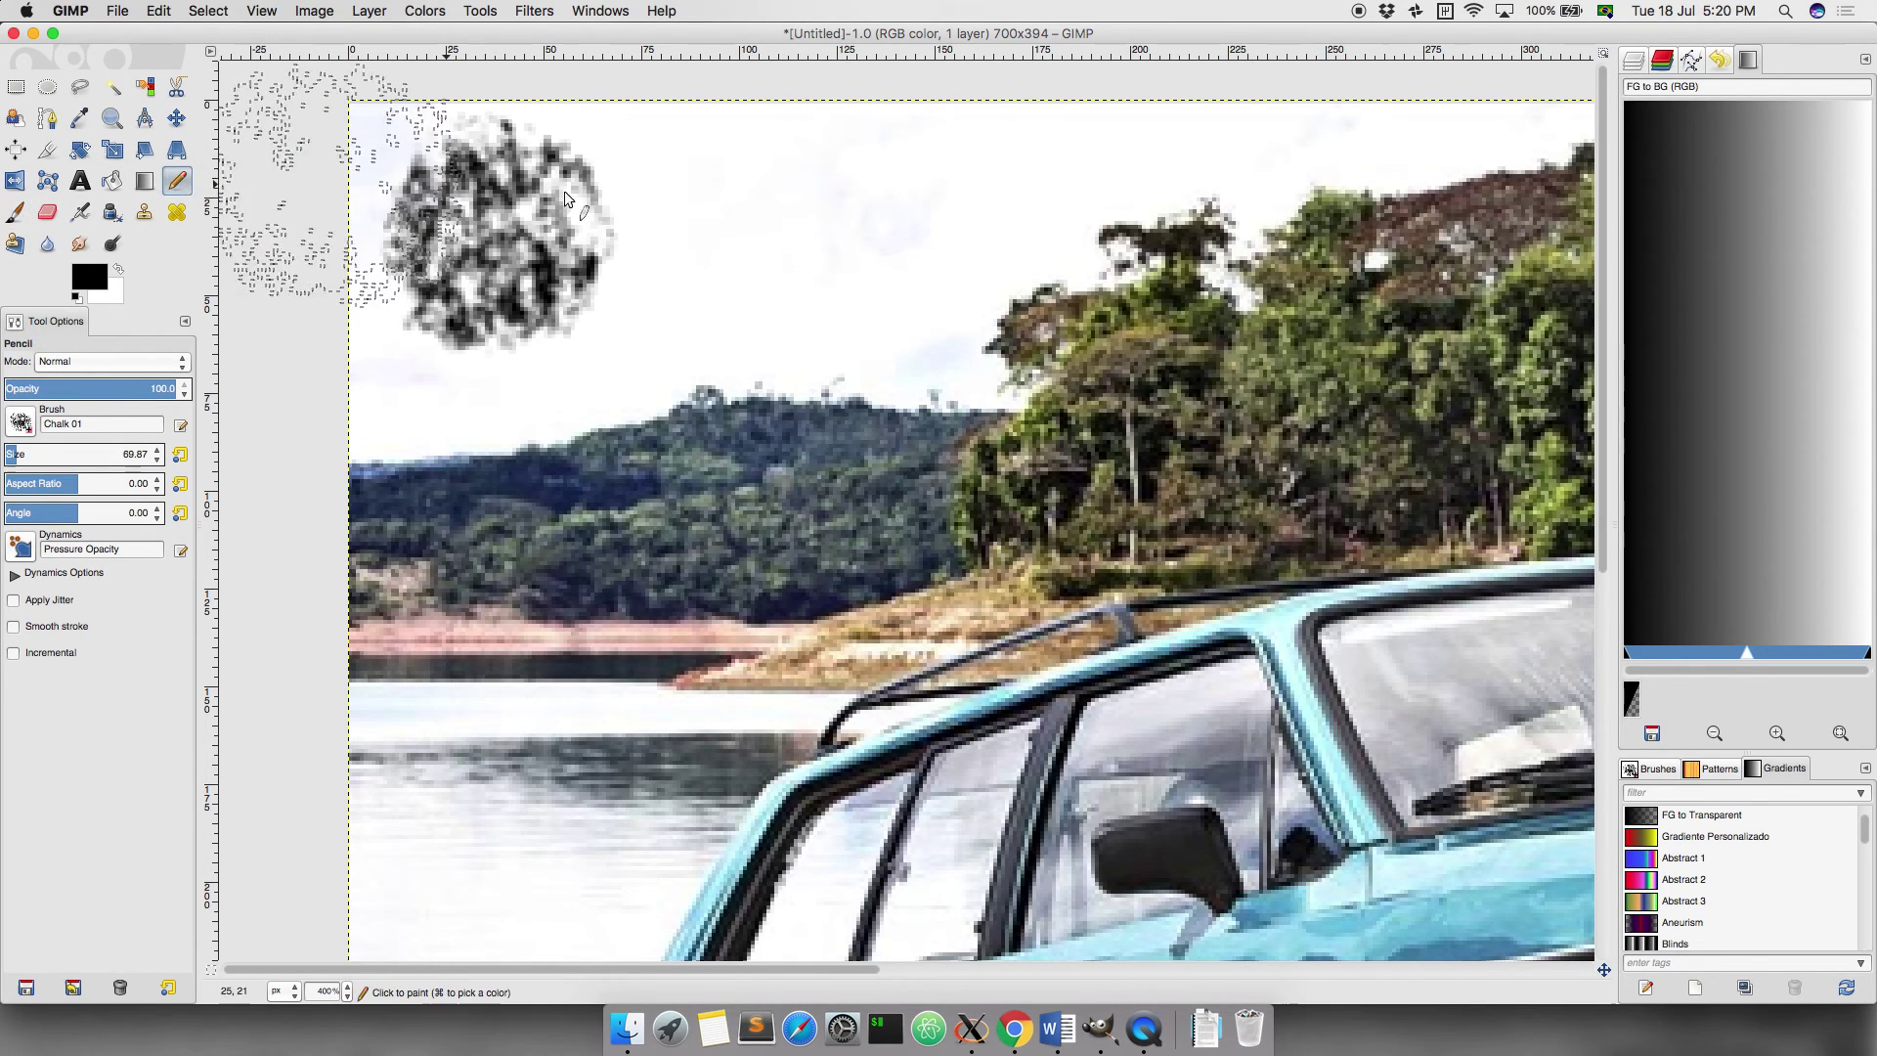
left_click(766, 228)
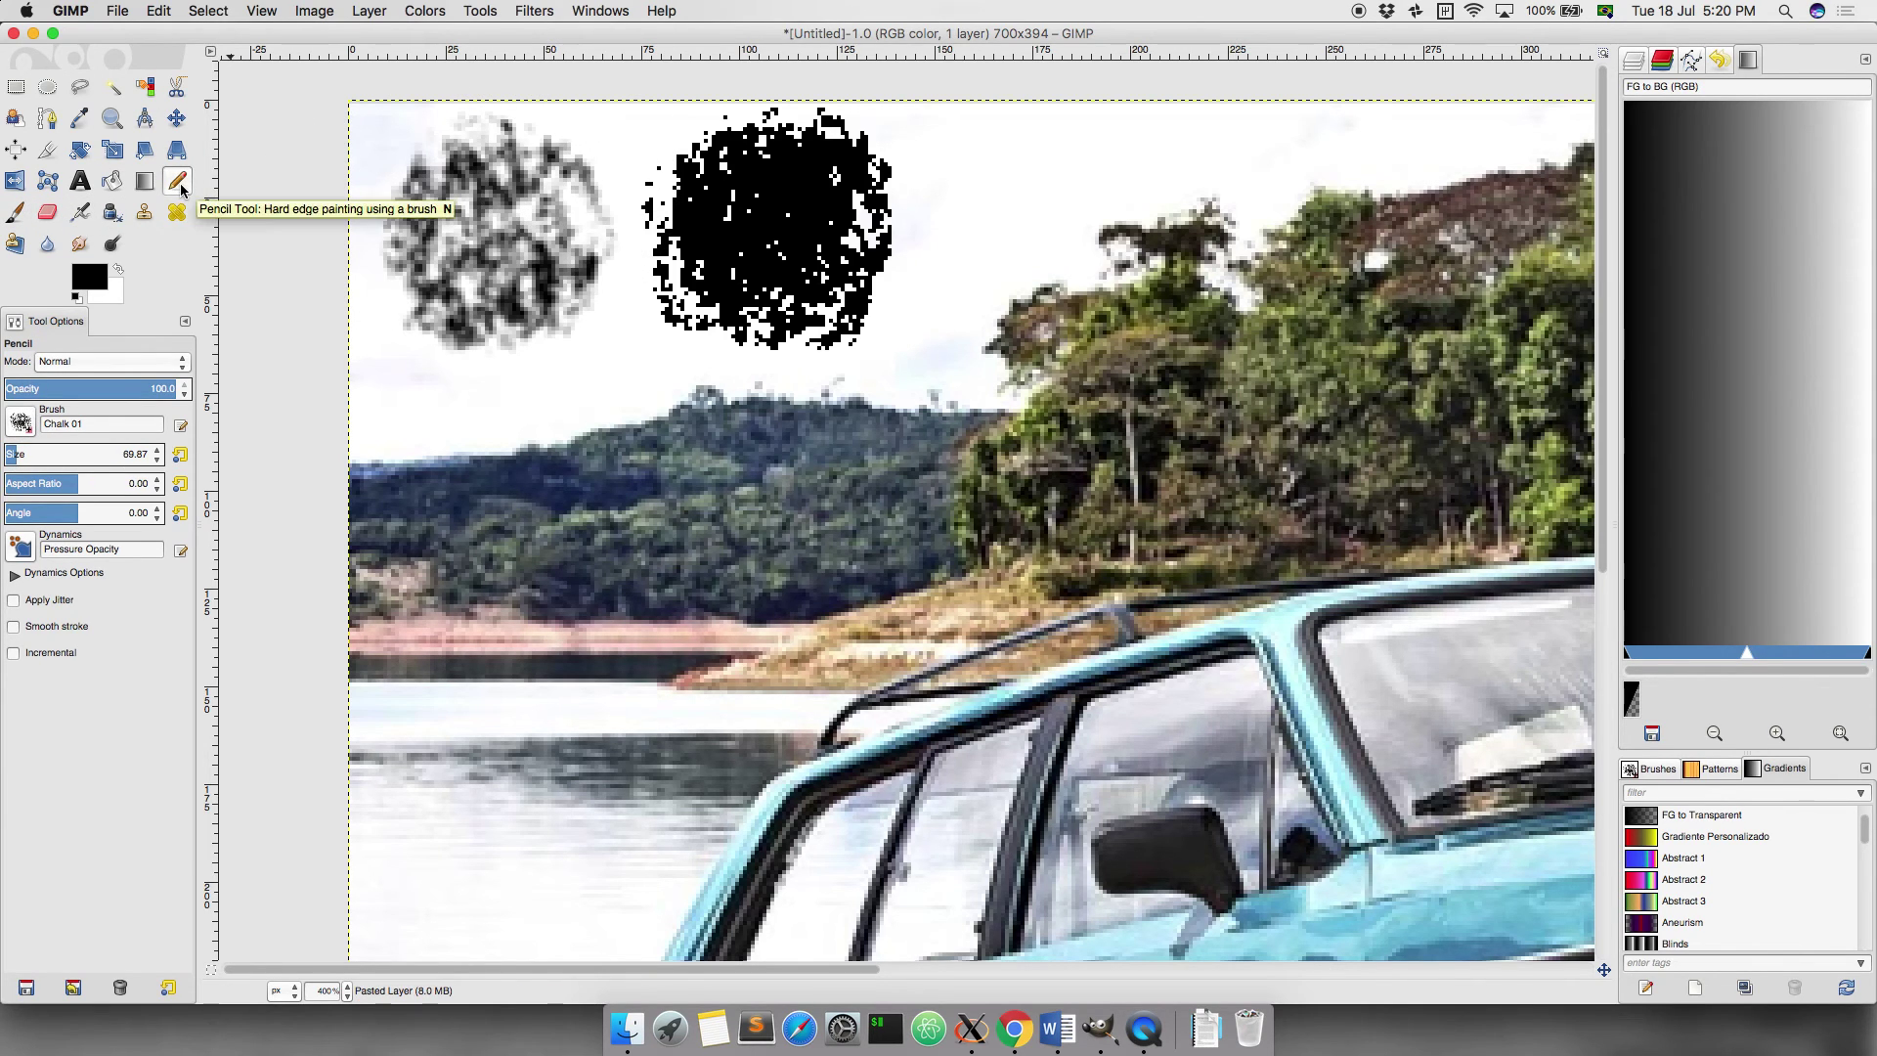
Step: Try a blob and an enlarged chalk dab over the right-hand trees, undoing both
left_click(1110, 312)
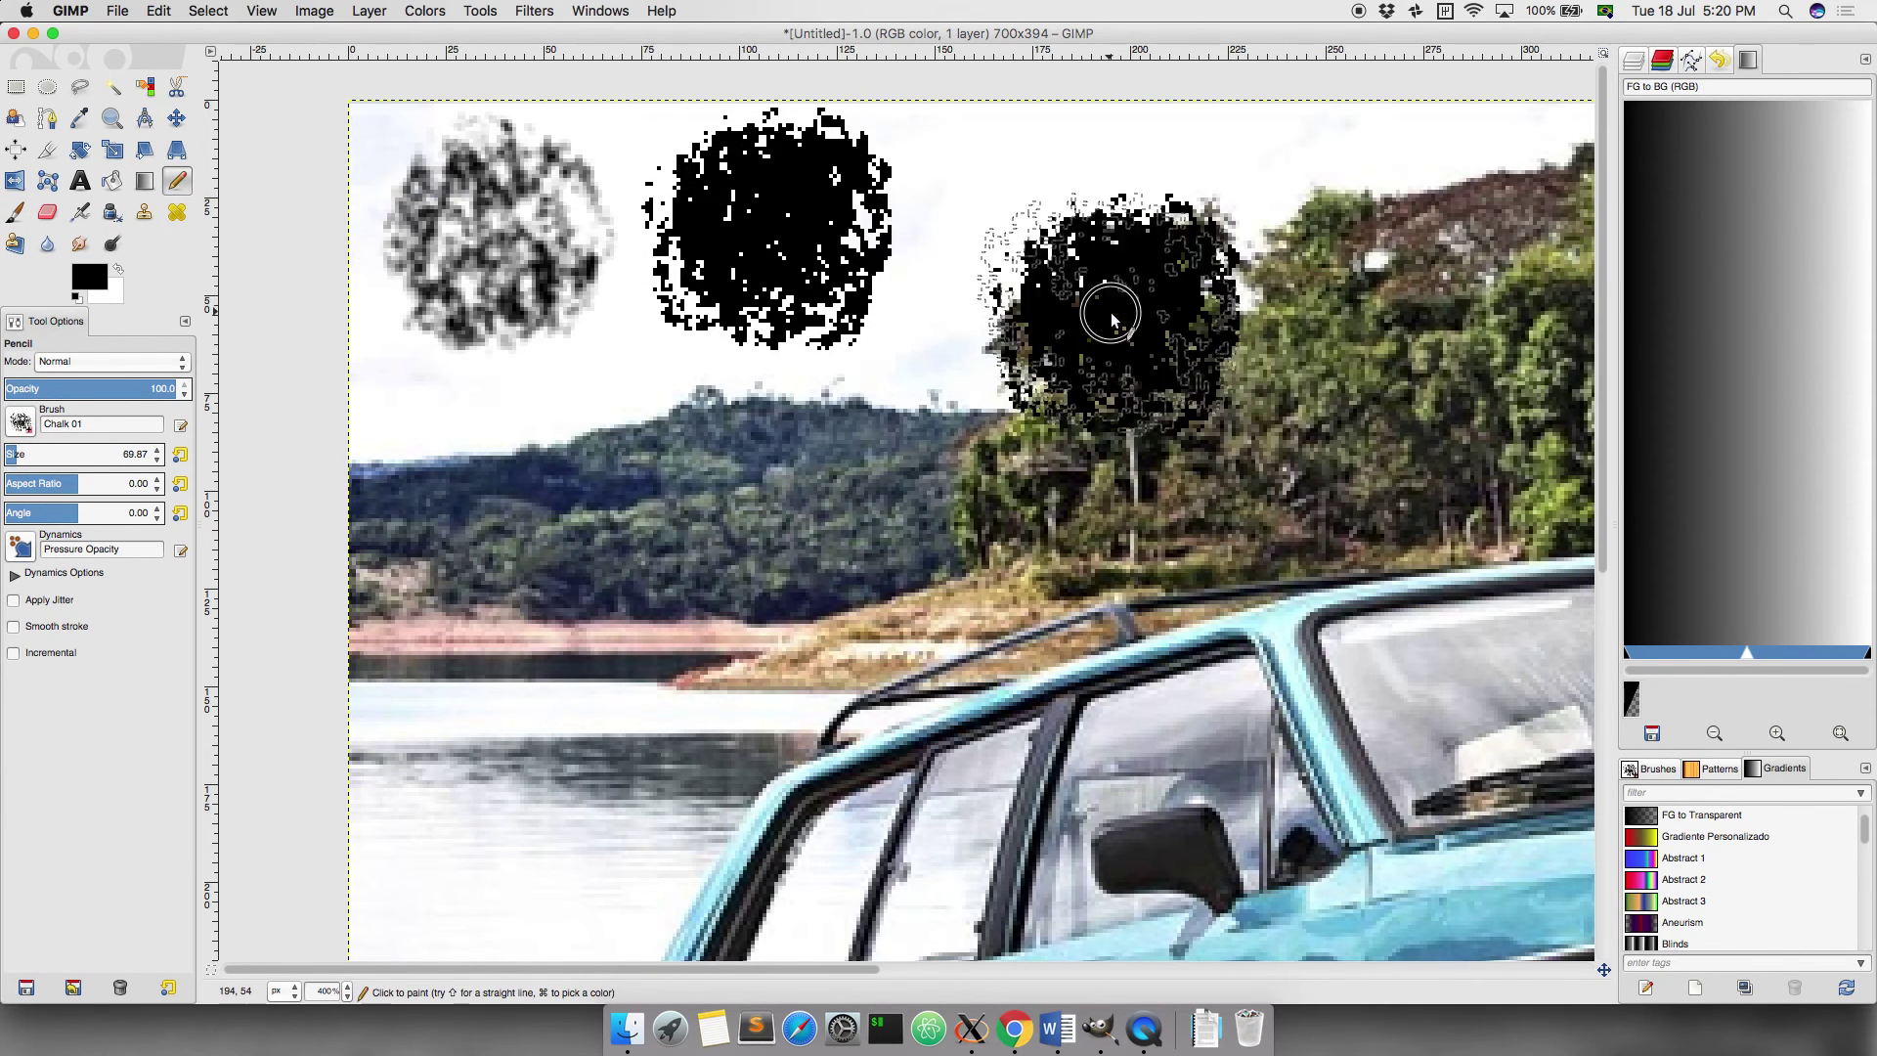
key("ctrl+z")
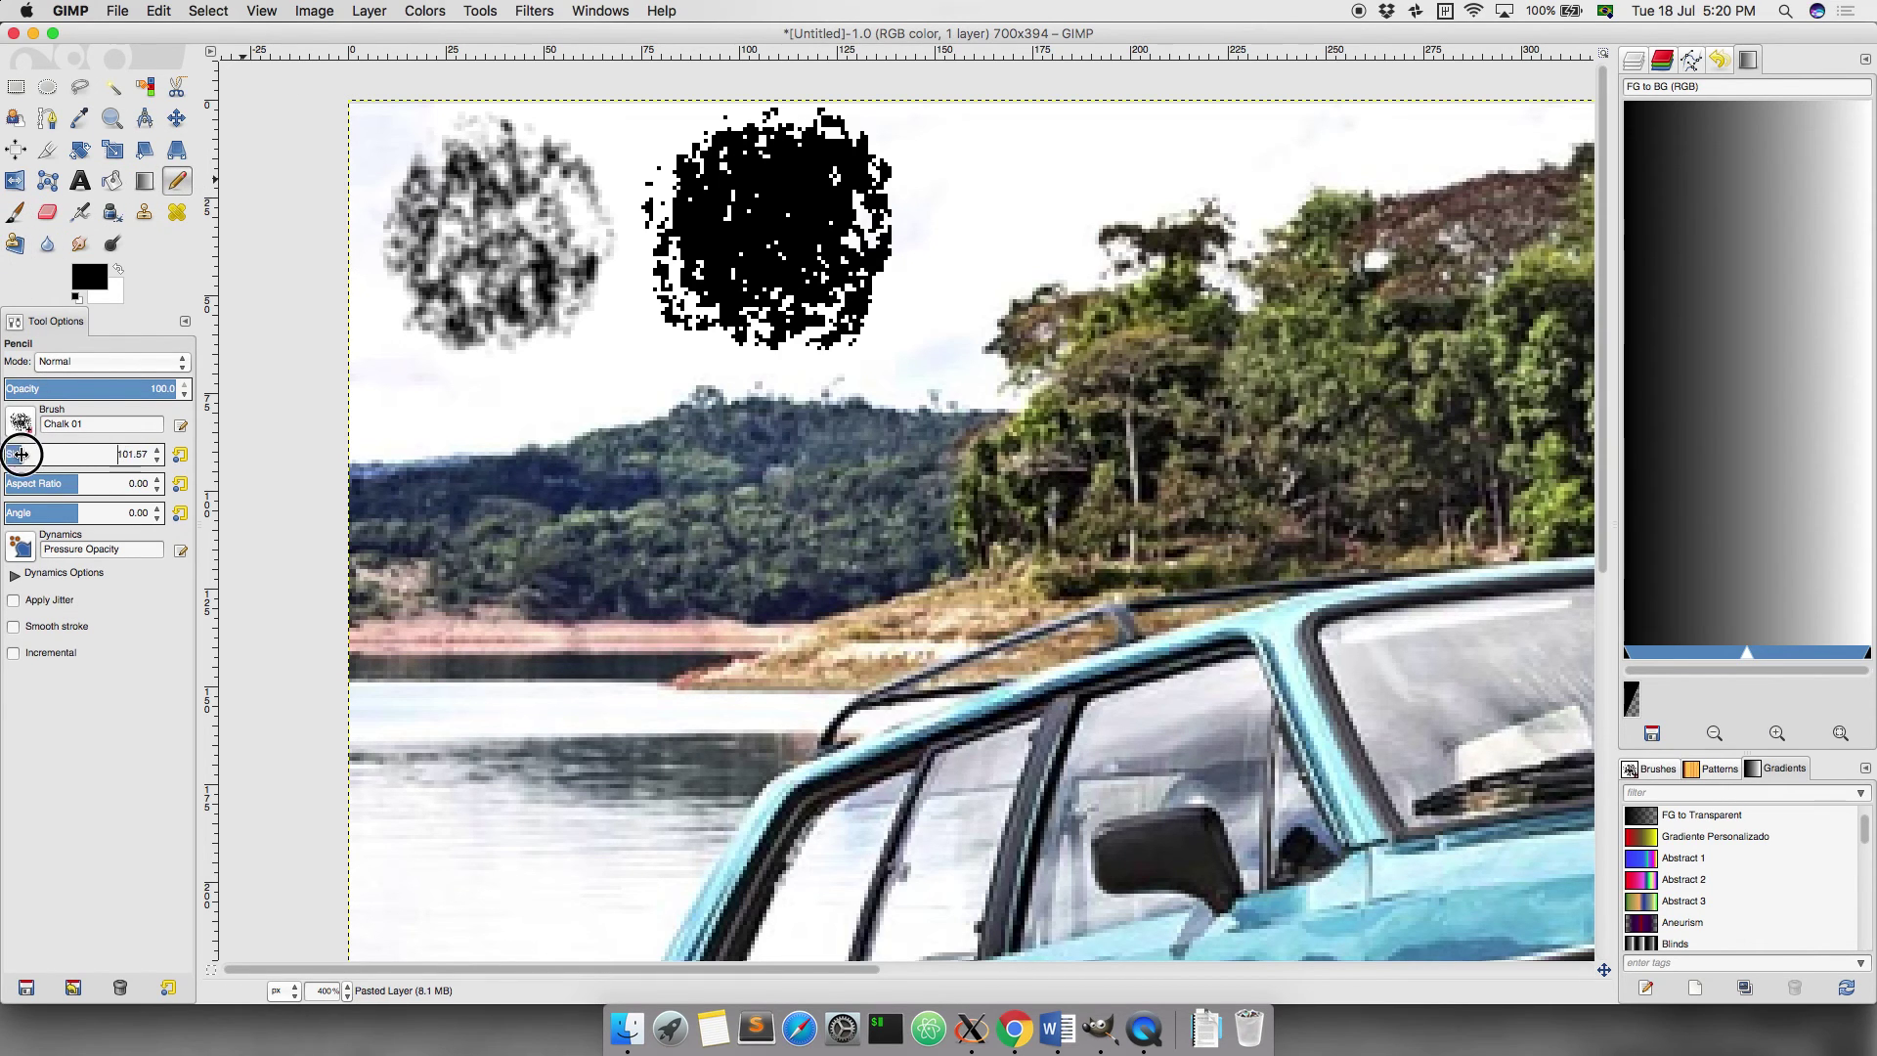
left_click_drag(15, 456, 49, 455)
left_click(1241, 428)
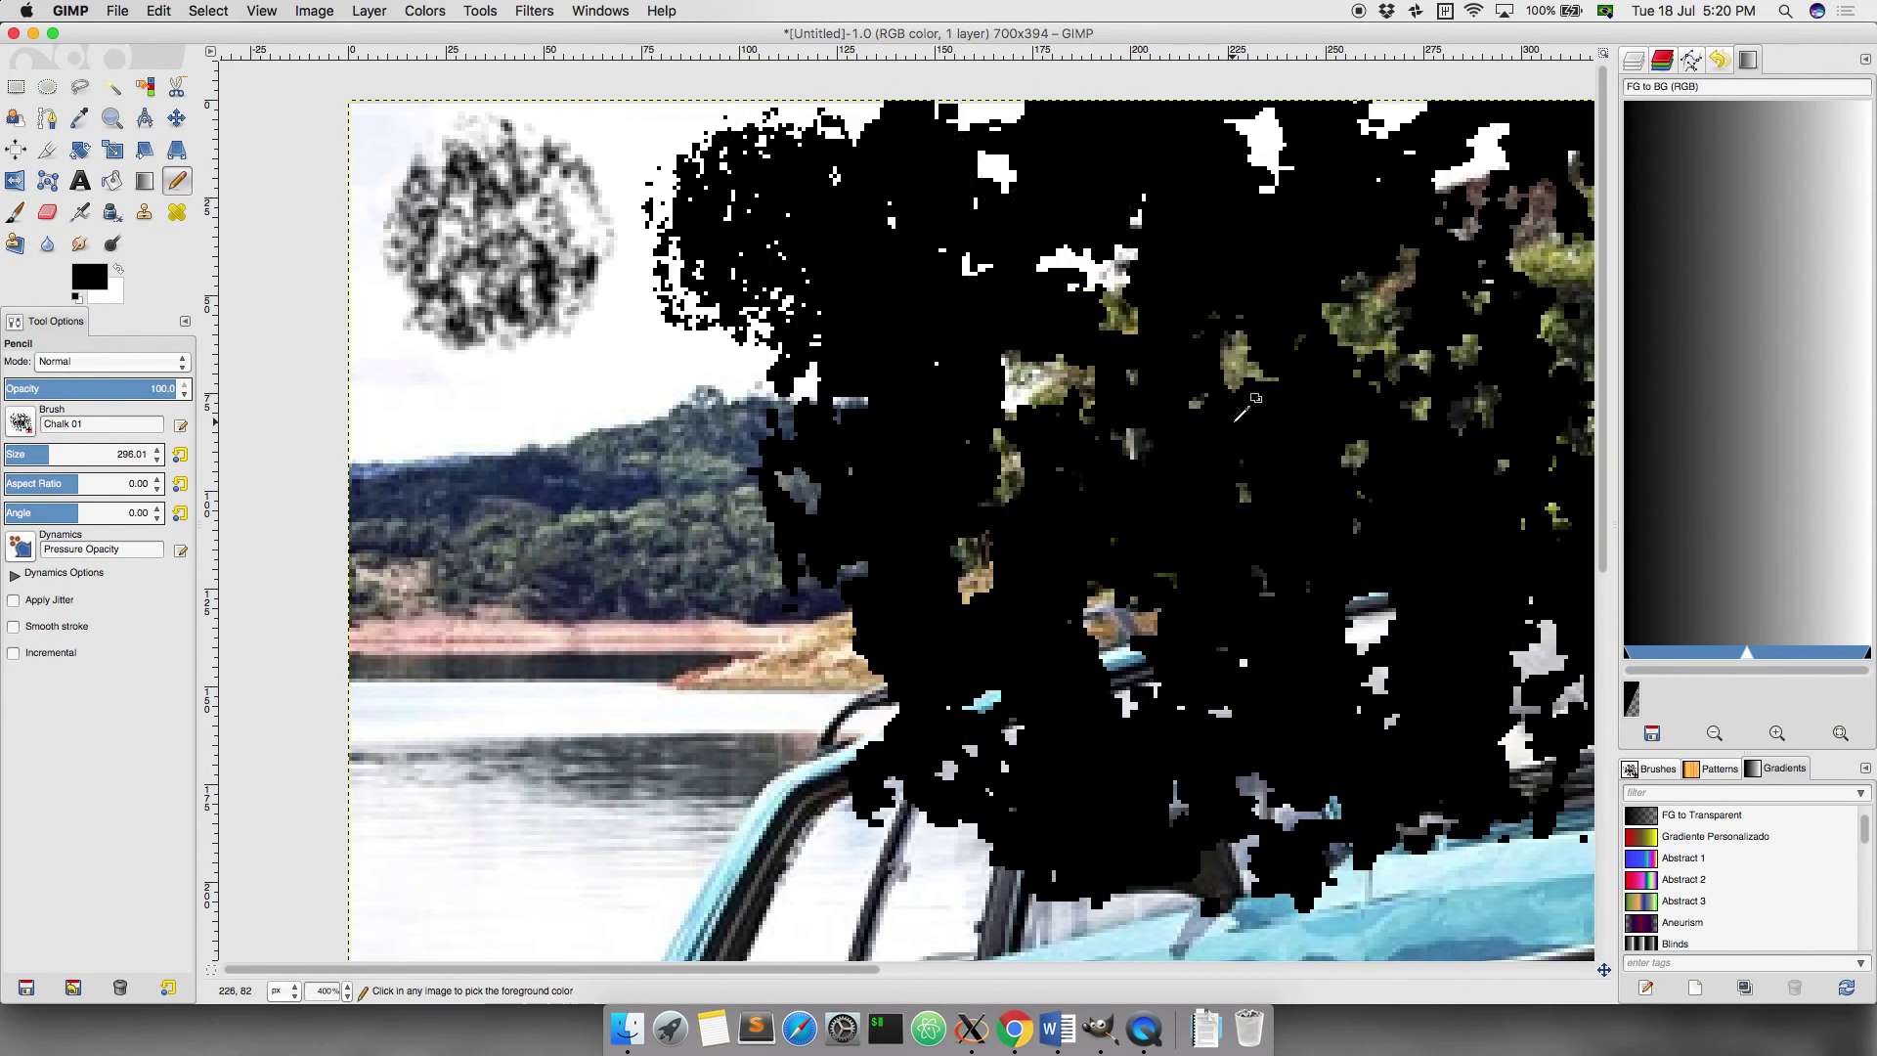
key("ctrl+z")
Step: Shrink the chalk brush to about 68, test a dab on the hills, and undo it
left_click_drag(41, 451, 15, 455)
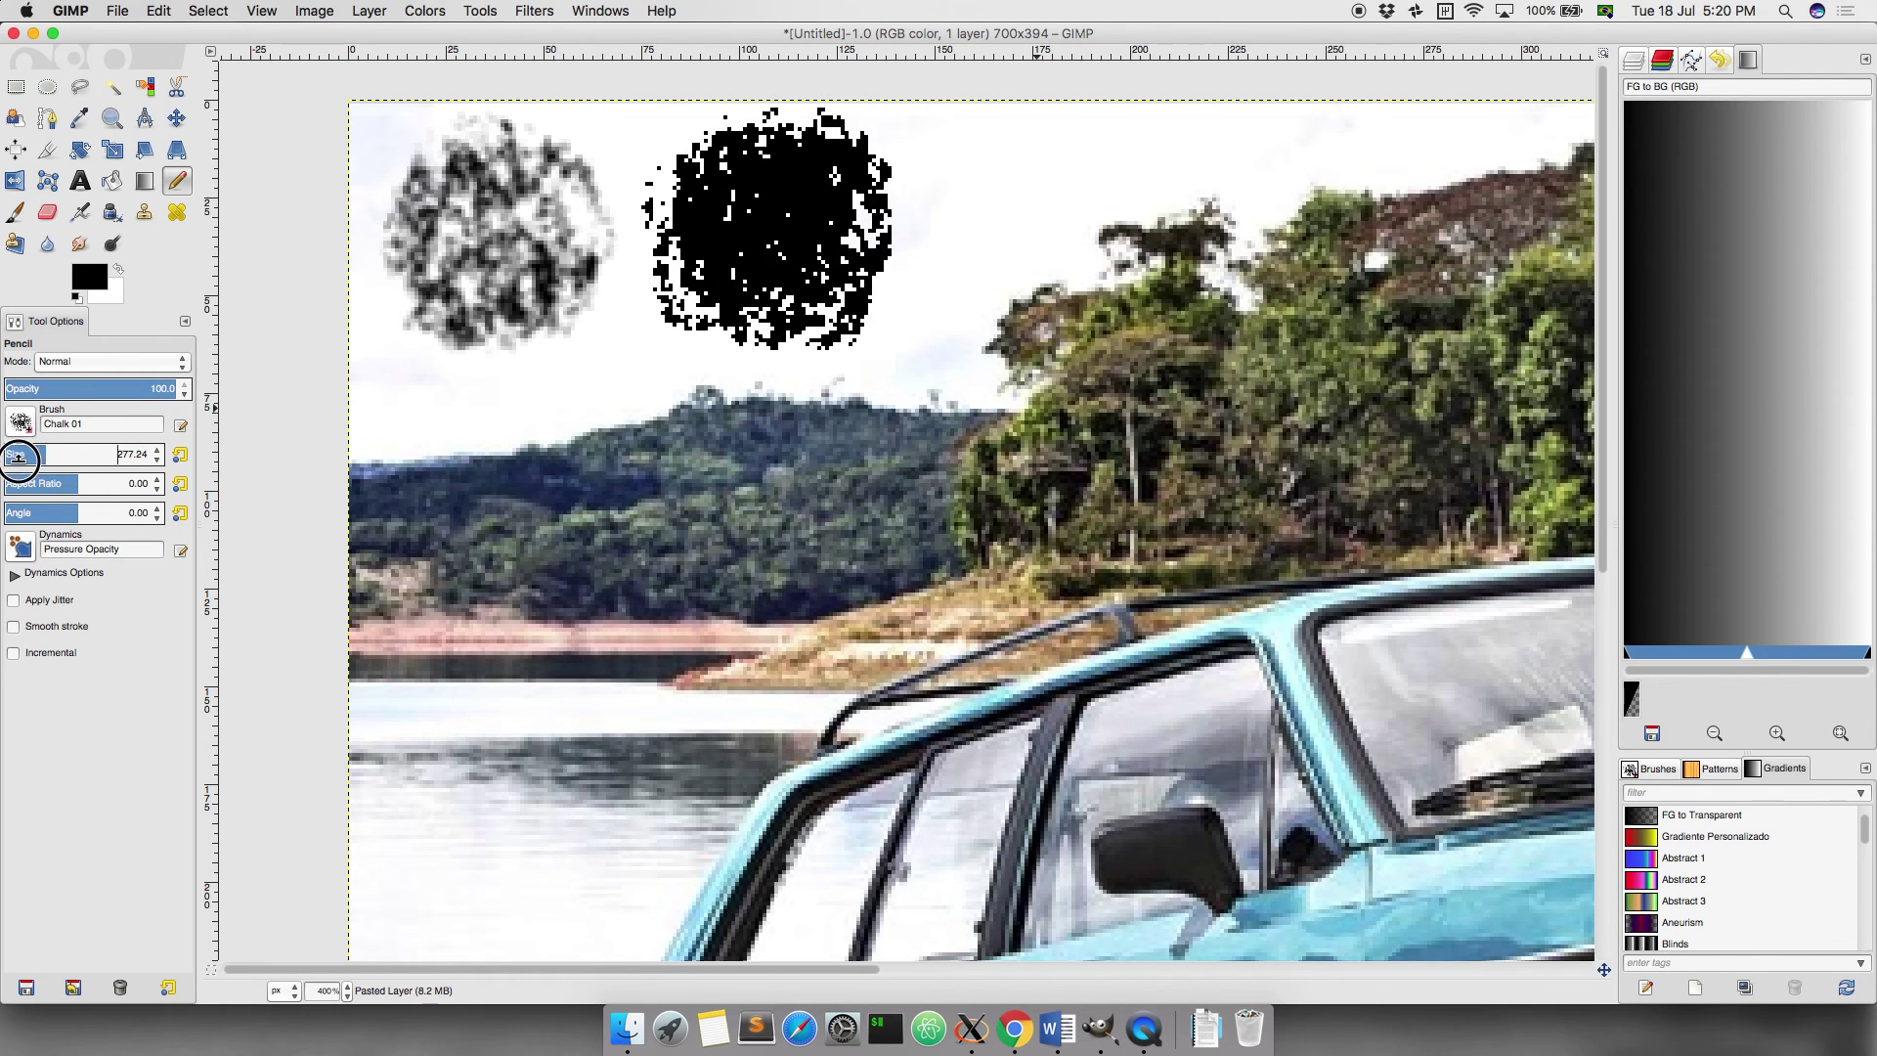
left_click_drag(843, 493, 861, 508)
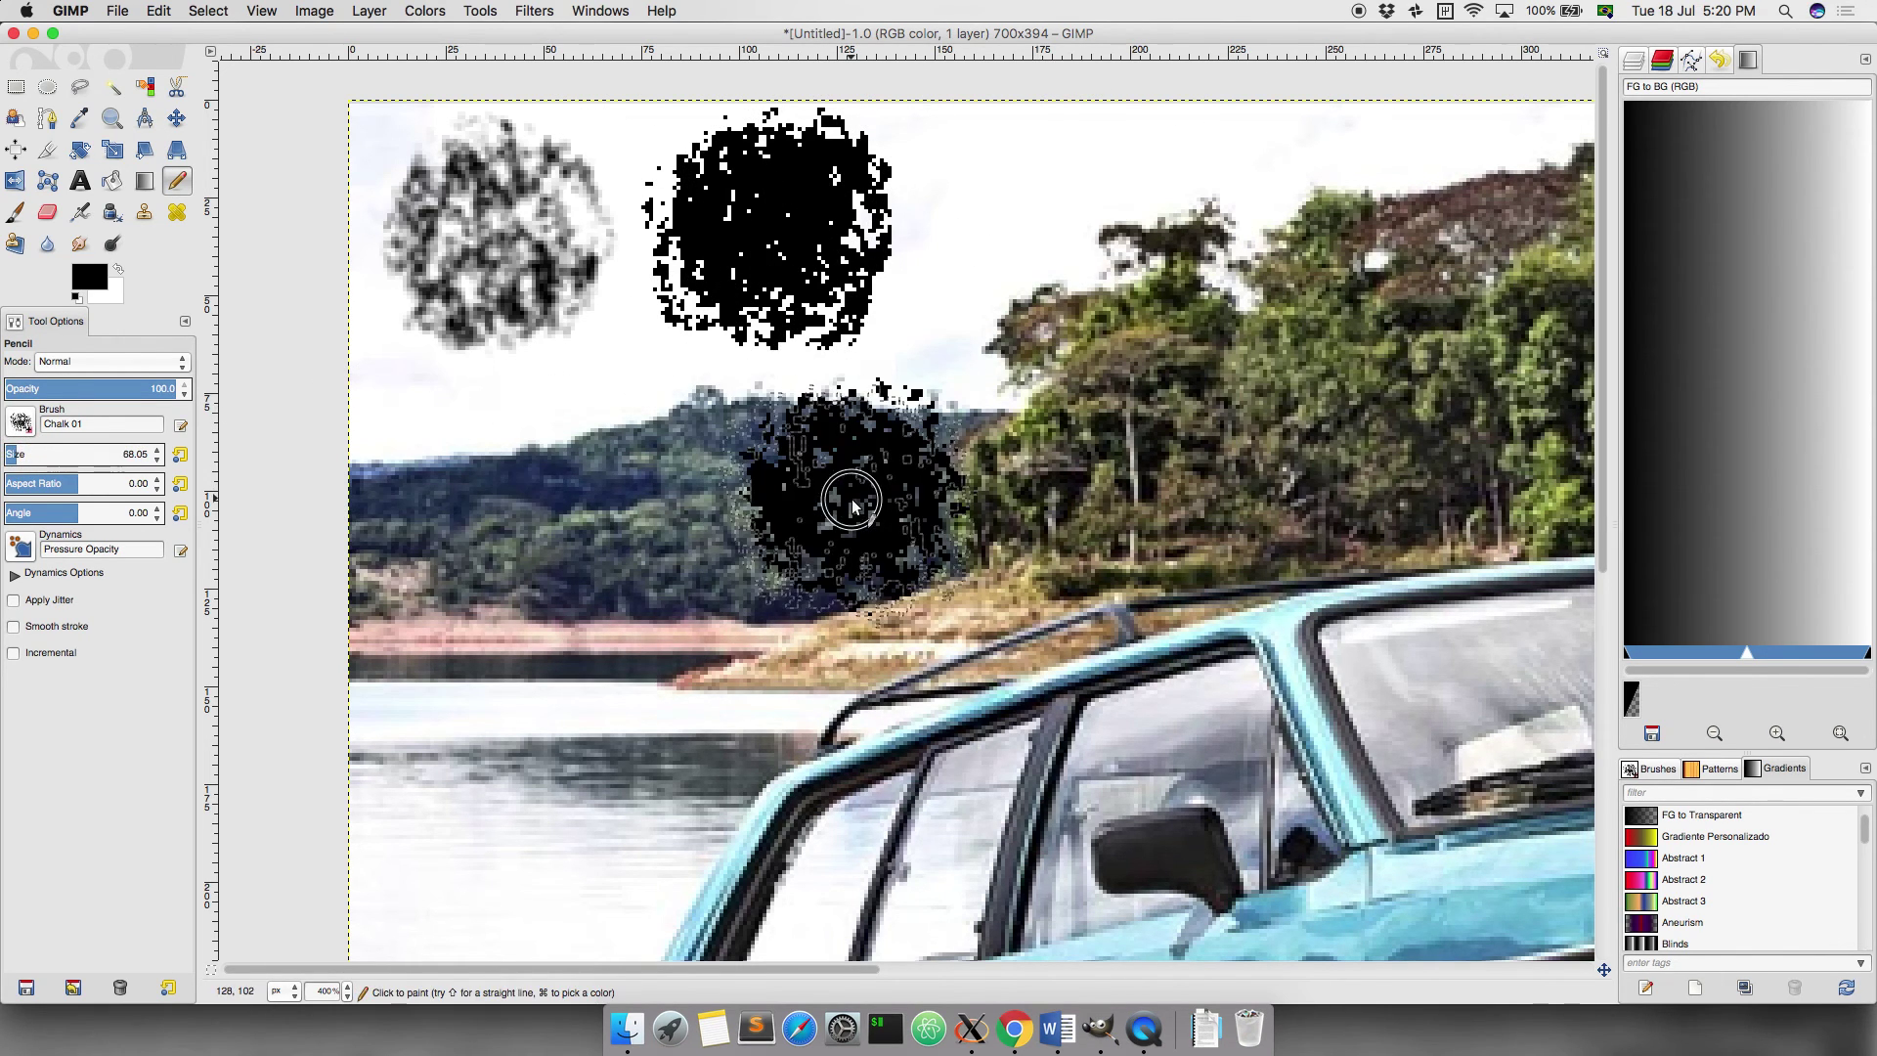
key("ctrl+z")
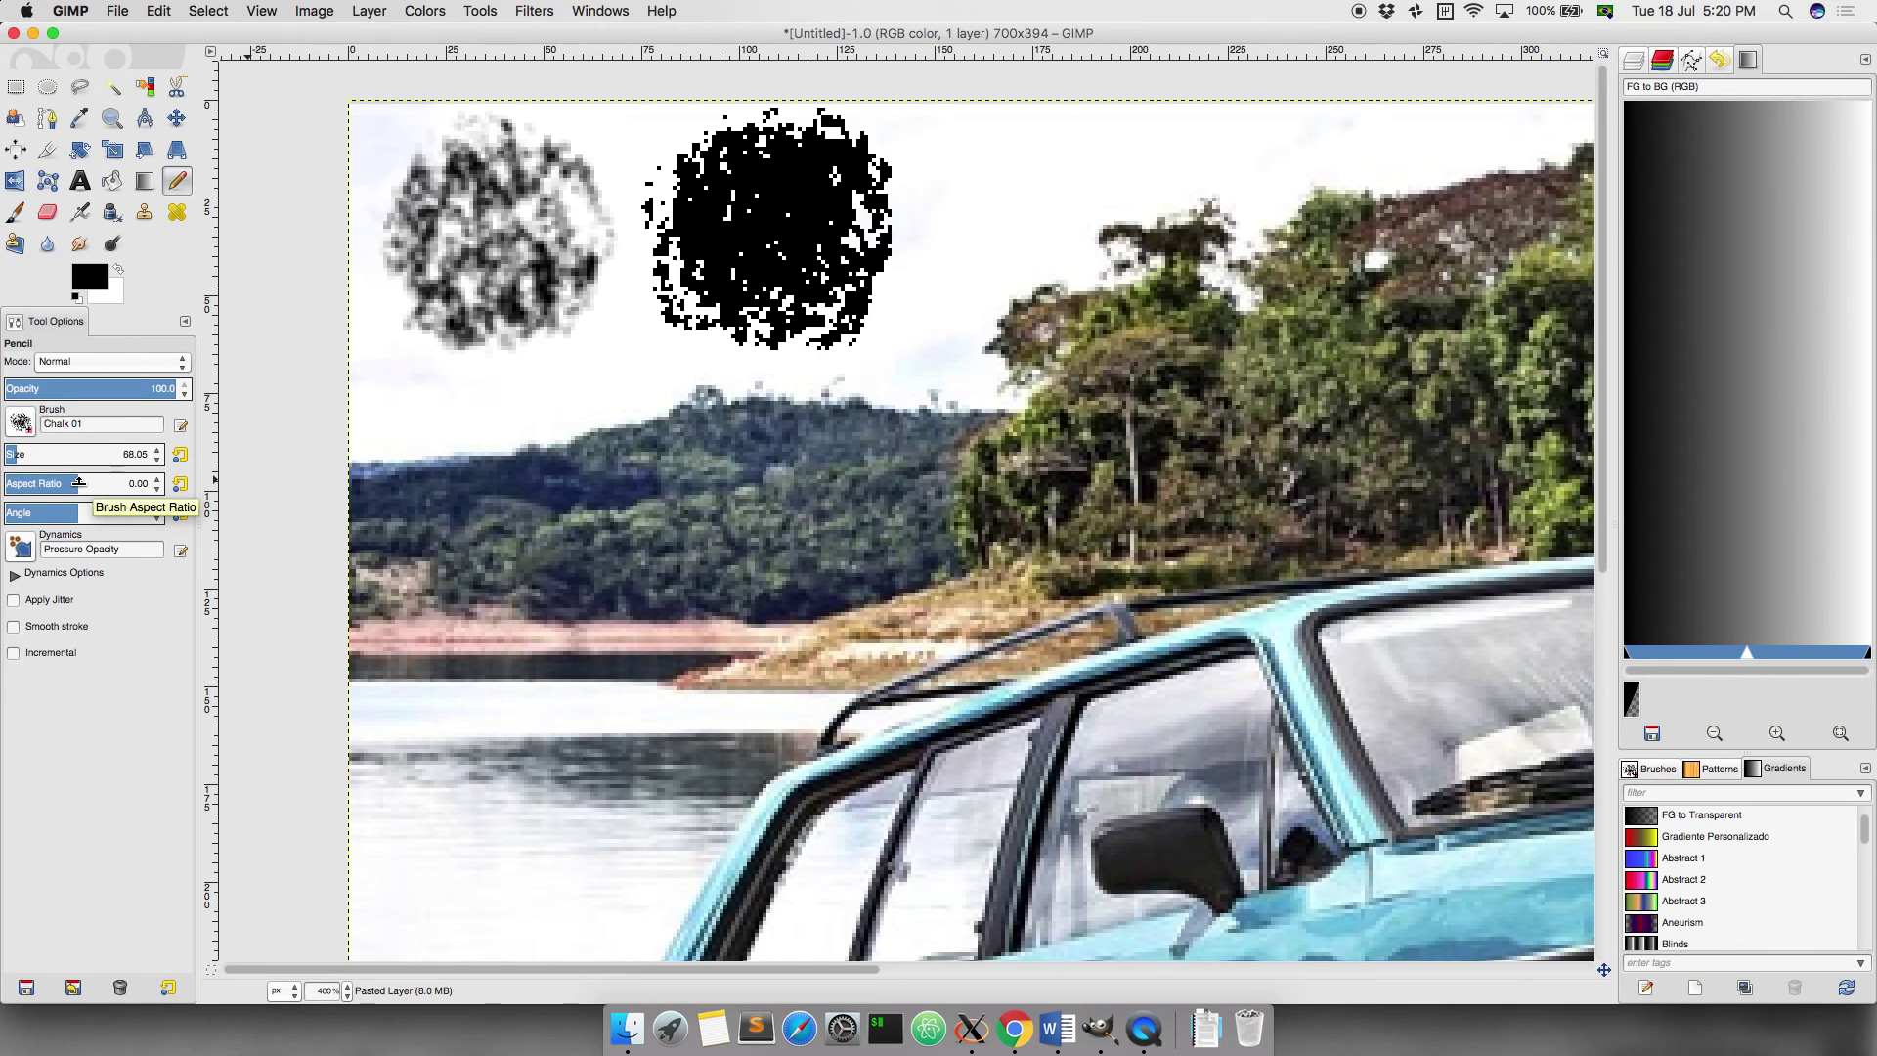
Step: Stamp a solid black circle on the hills with the 2. Hardness 100 brush
left_click(21, 426)
left_click(72, 479)
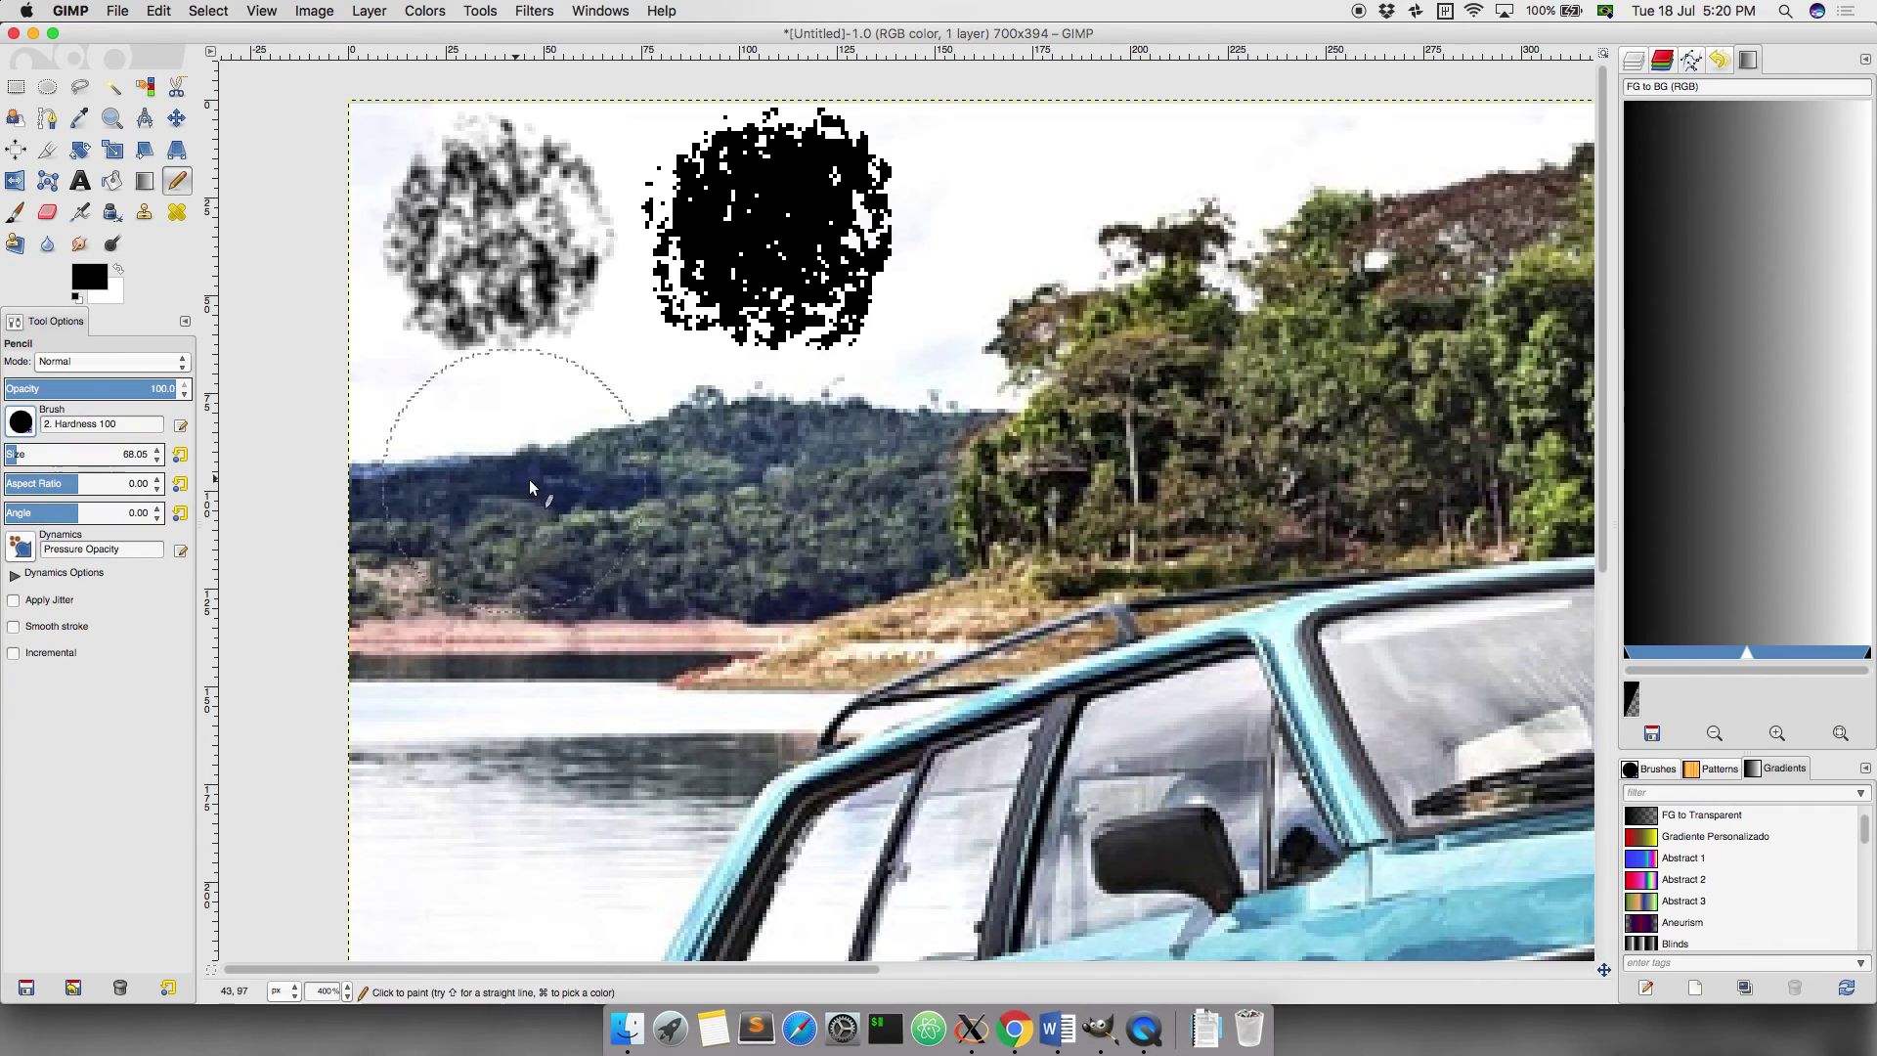
left_click(602, 502)
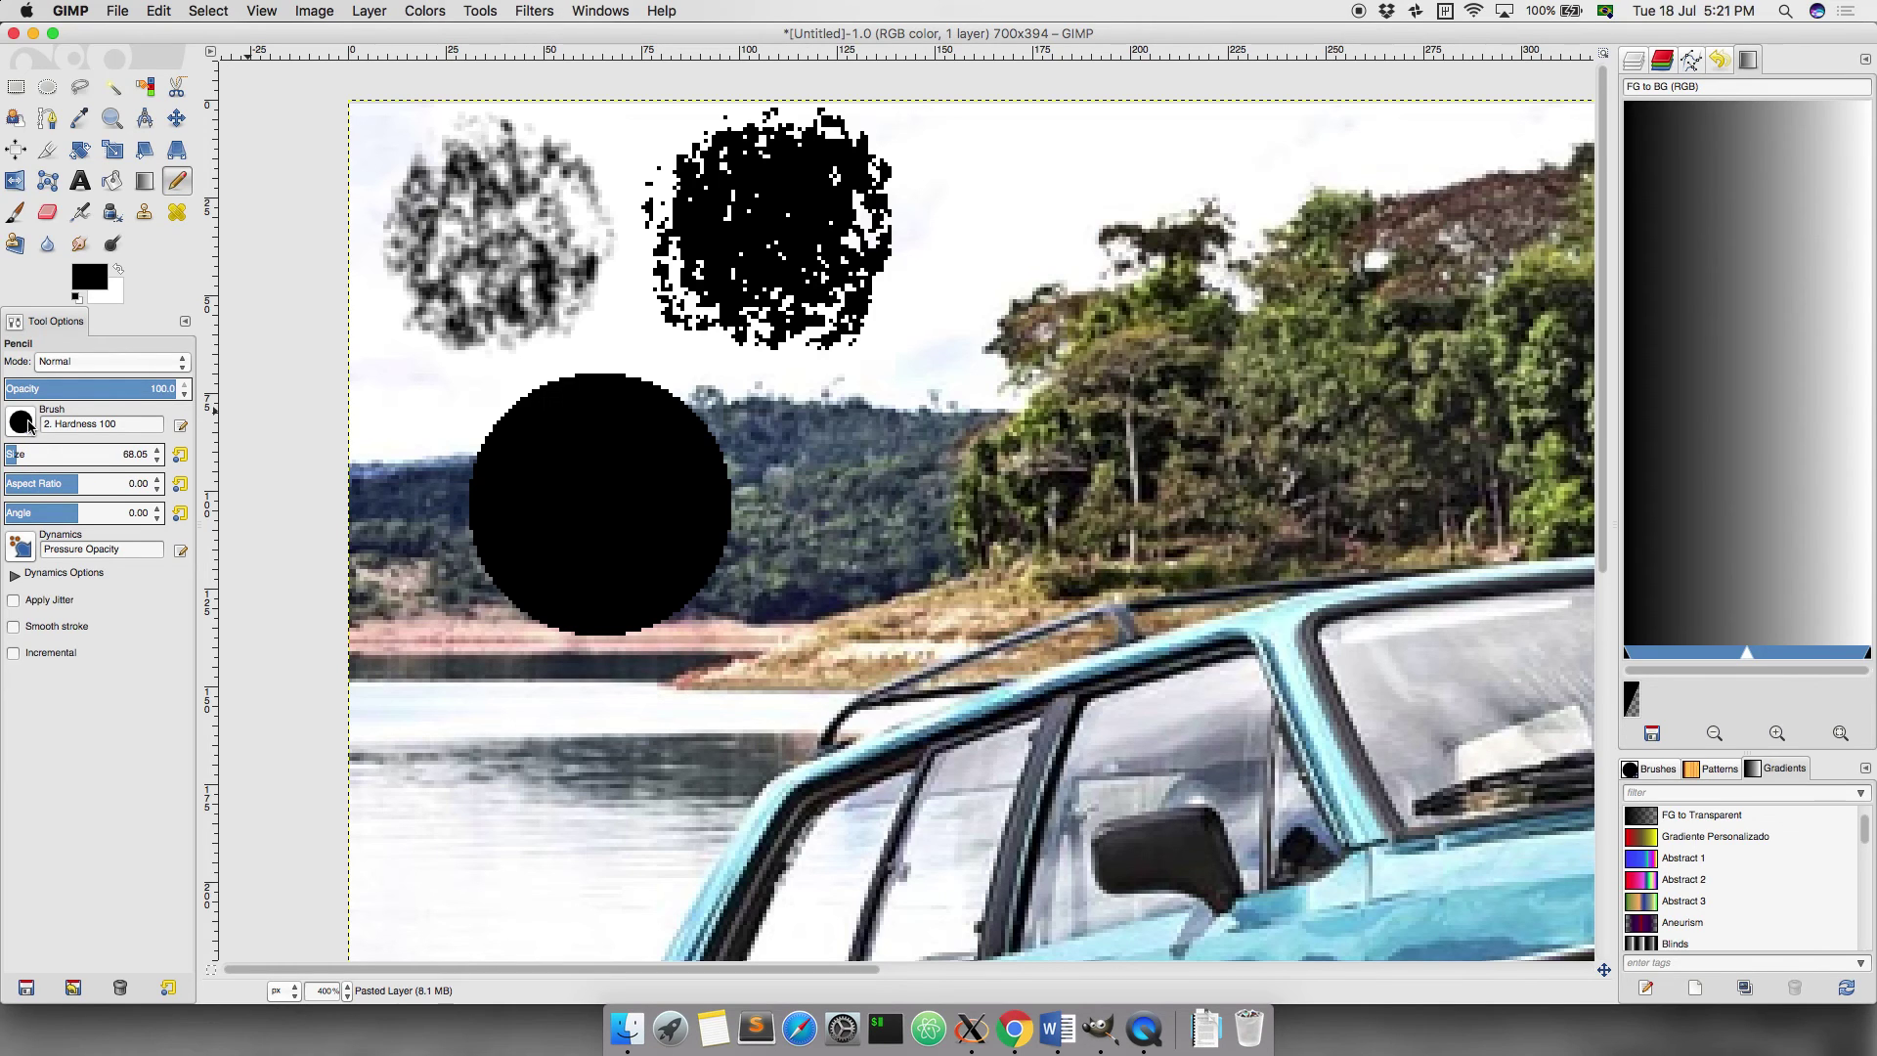
Step: Set Aspect Ratio to 2.40 and stamp two stacked flat black ellipses right of the circle
left_click(158, 479)
left_click(830, 467)
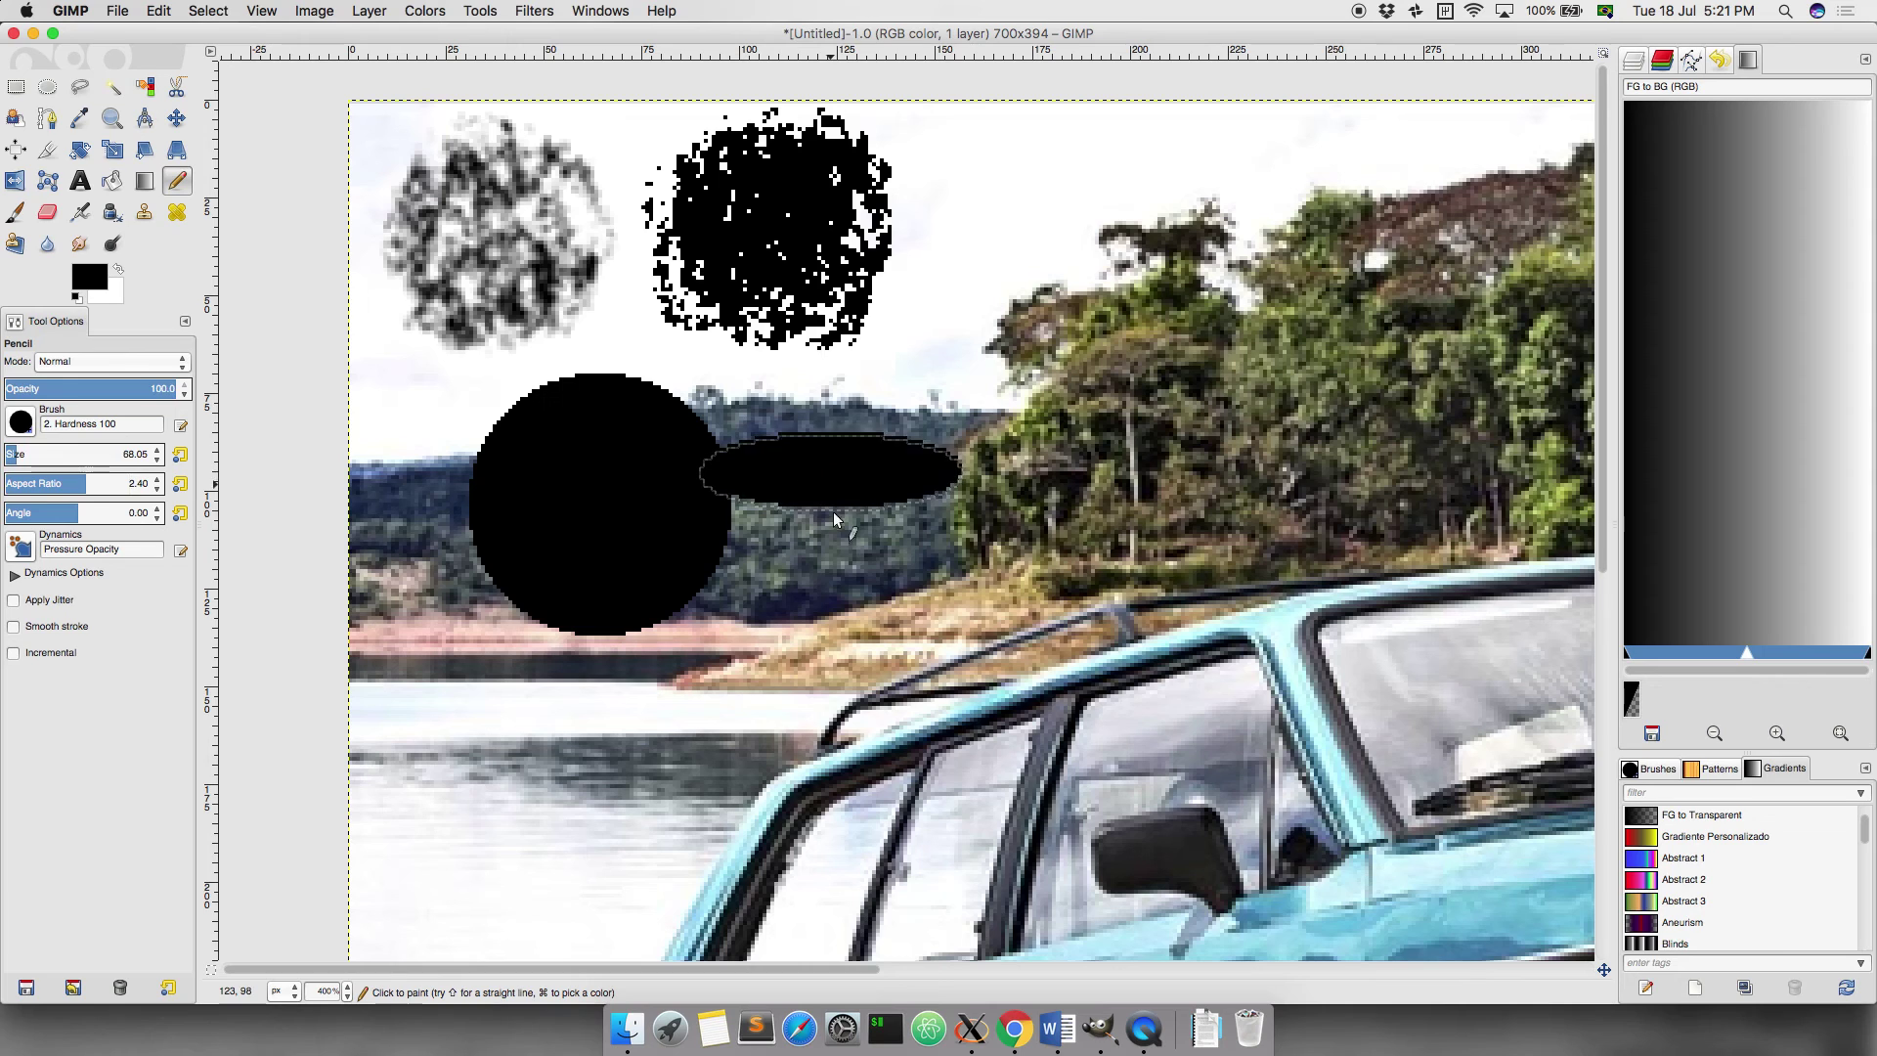
left_click(838, 567)
Step: Zoom out to the whole image and draw a thick Cell 02 stroke diagonally across the trees
key("ctrl+shift+j")
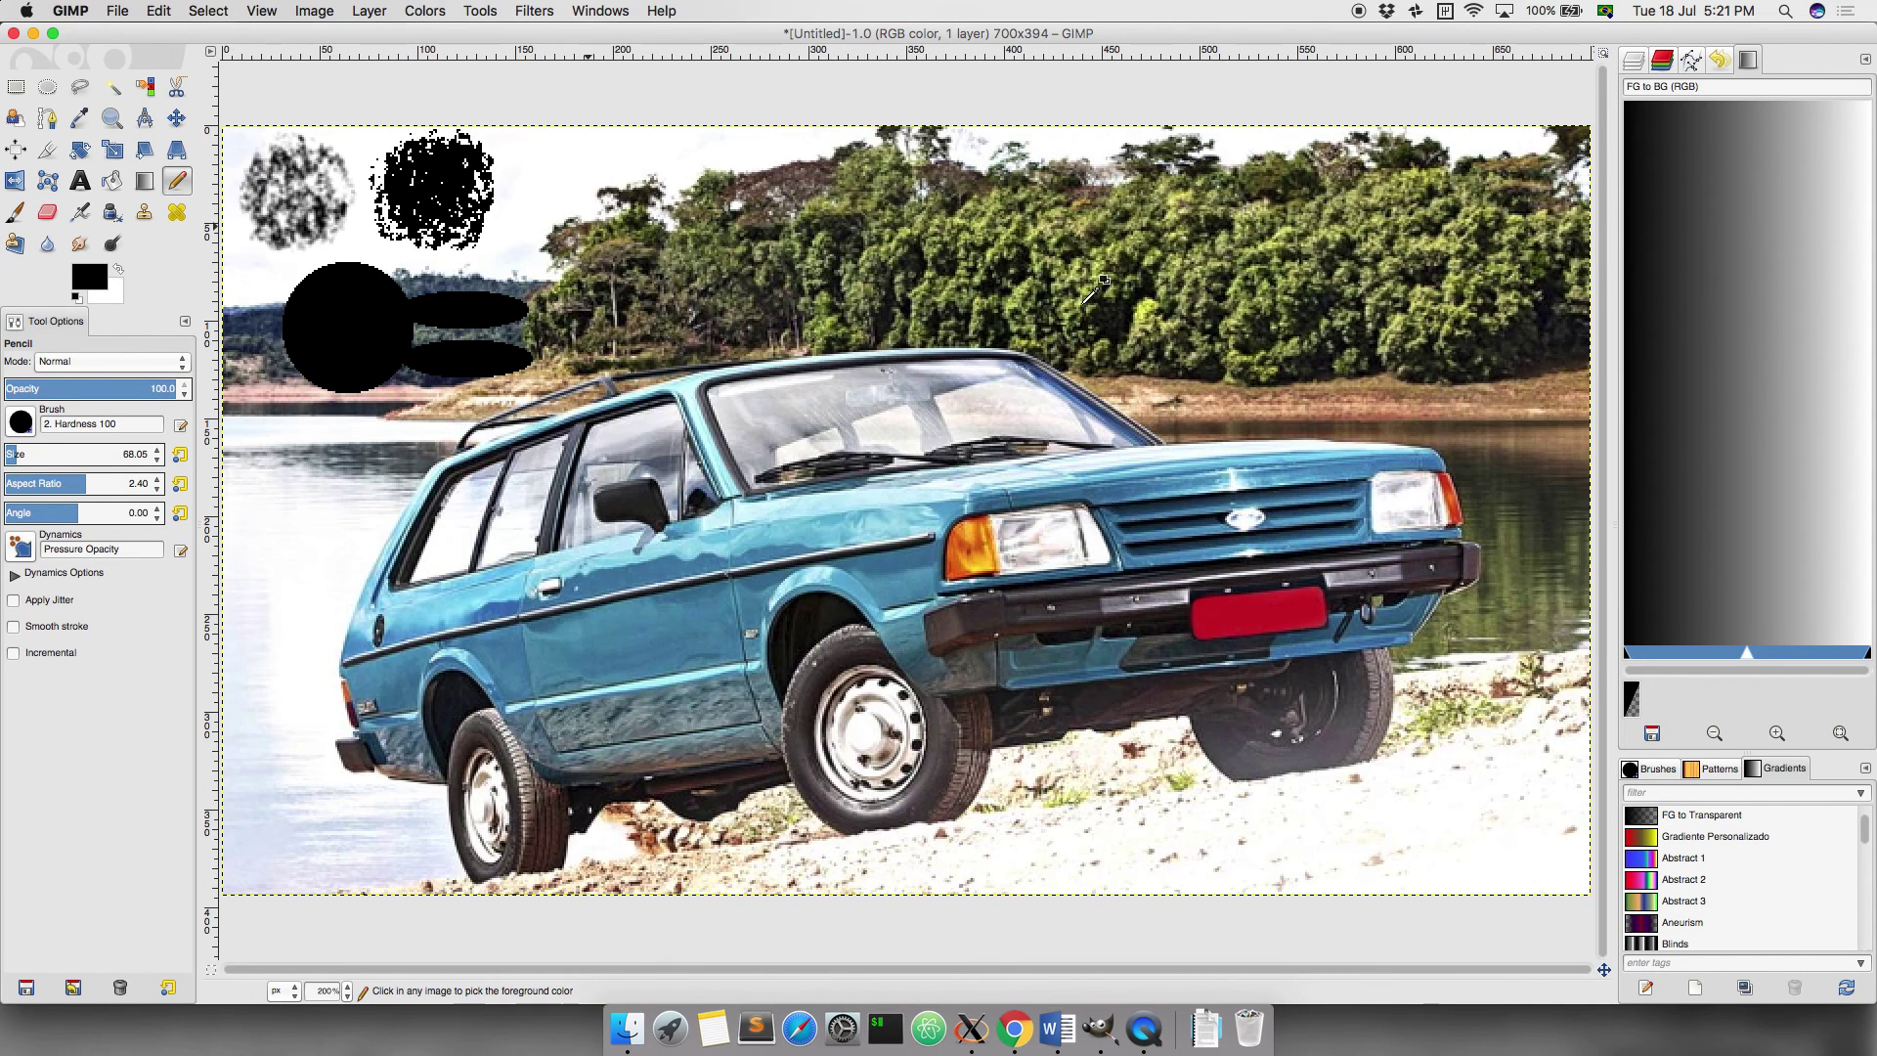
scroll(823, 358, "left", 5)
scroll(823, 357, "up", 1)
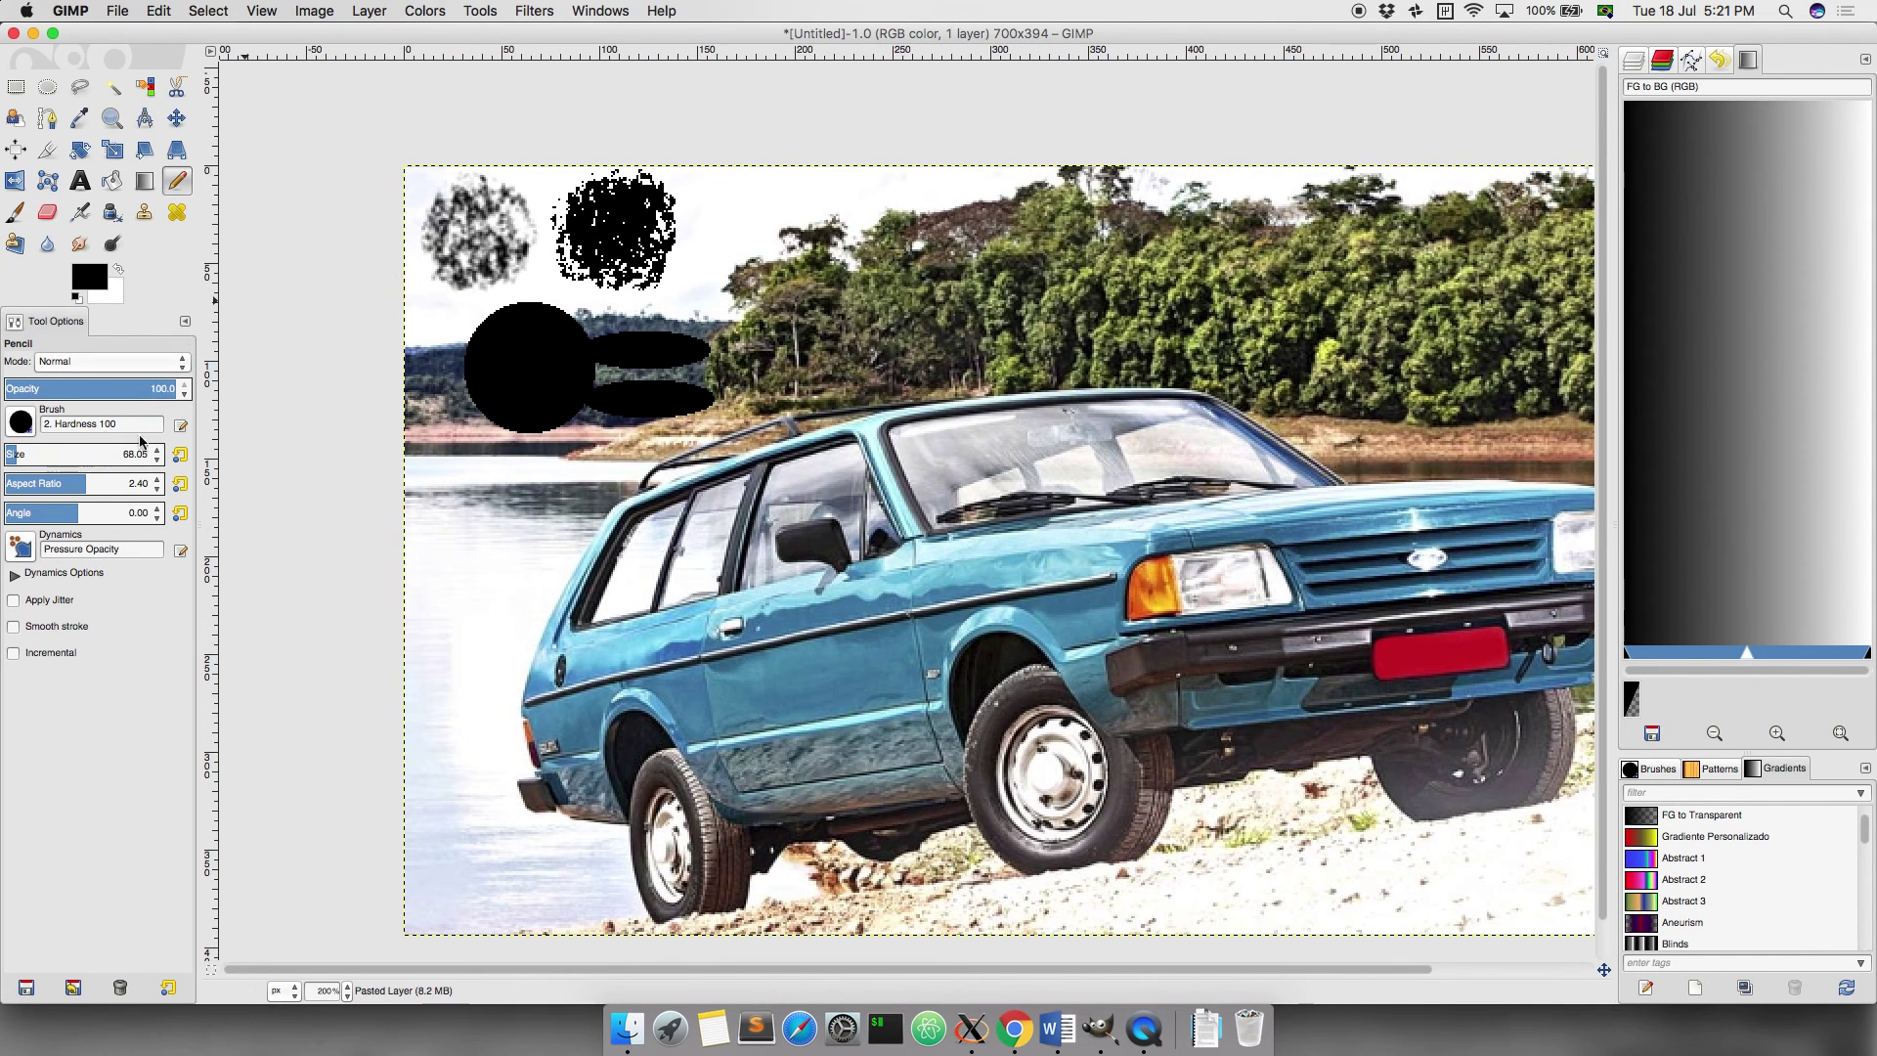
left_click(30, 428)
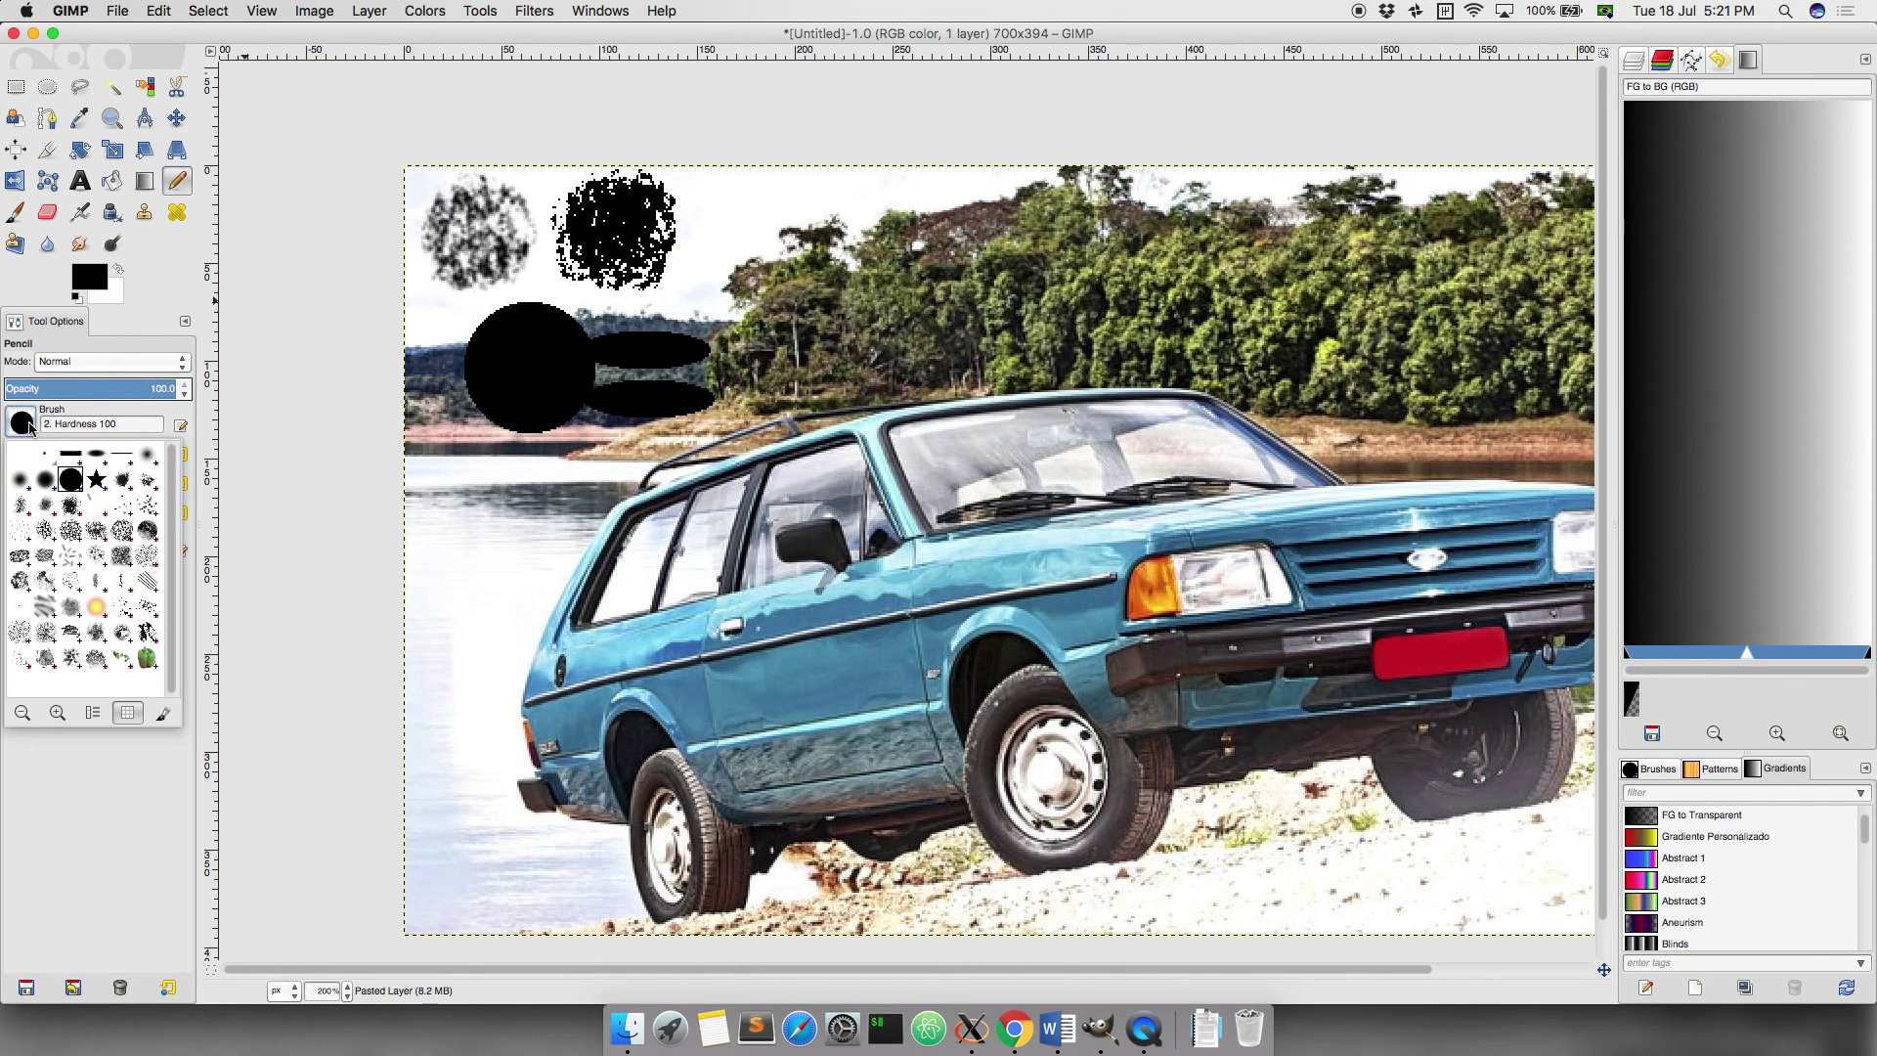
double_click(74, 533)
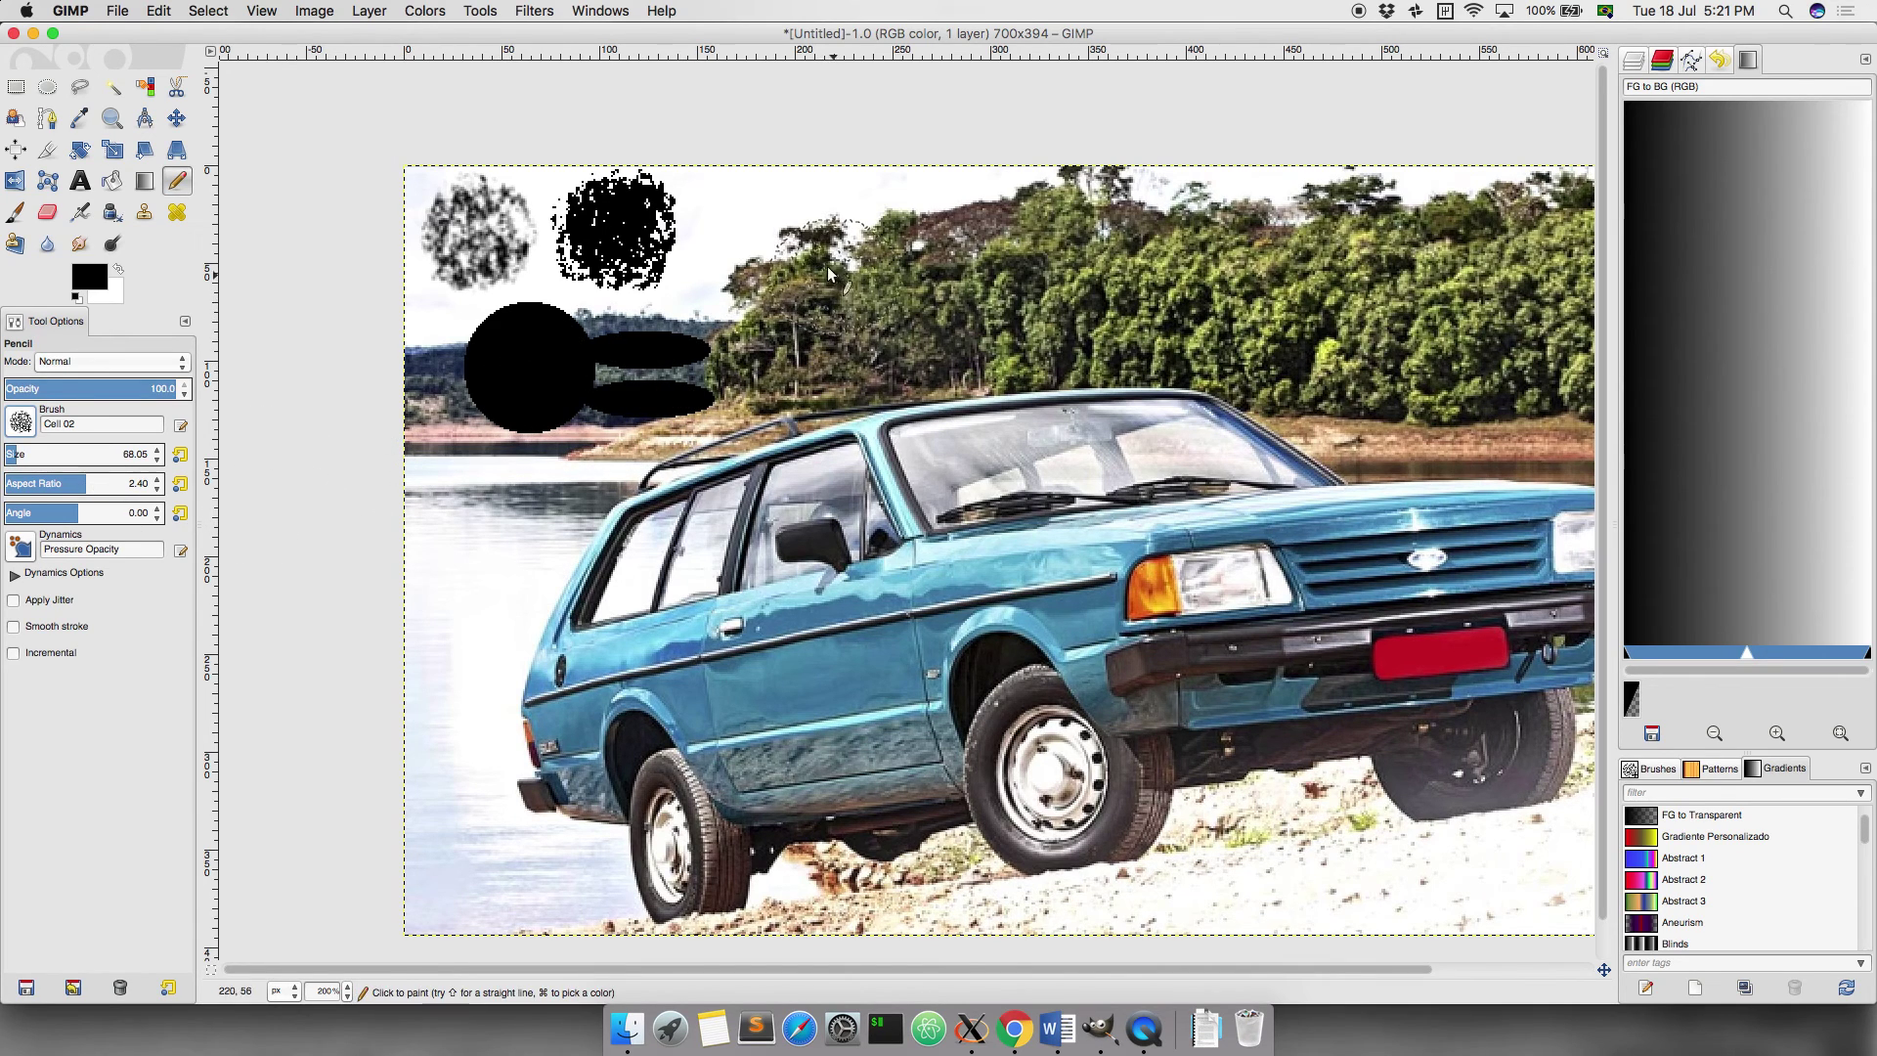
left_click_drag(816, 256, 1117, 440)
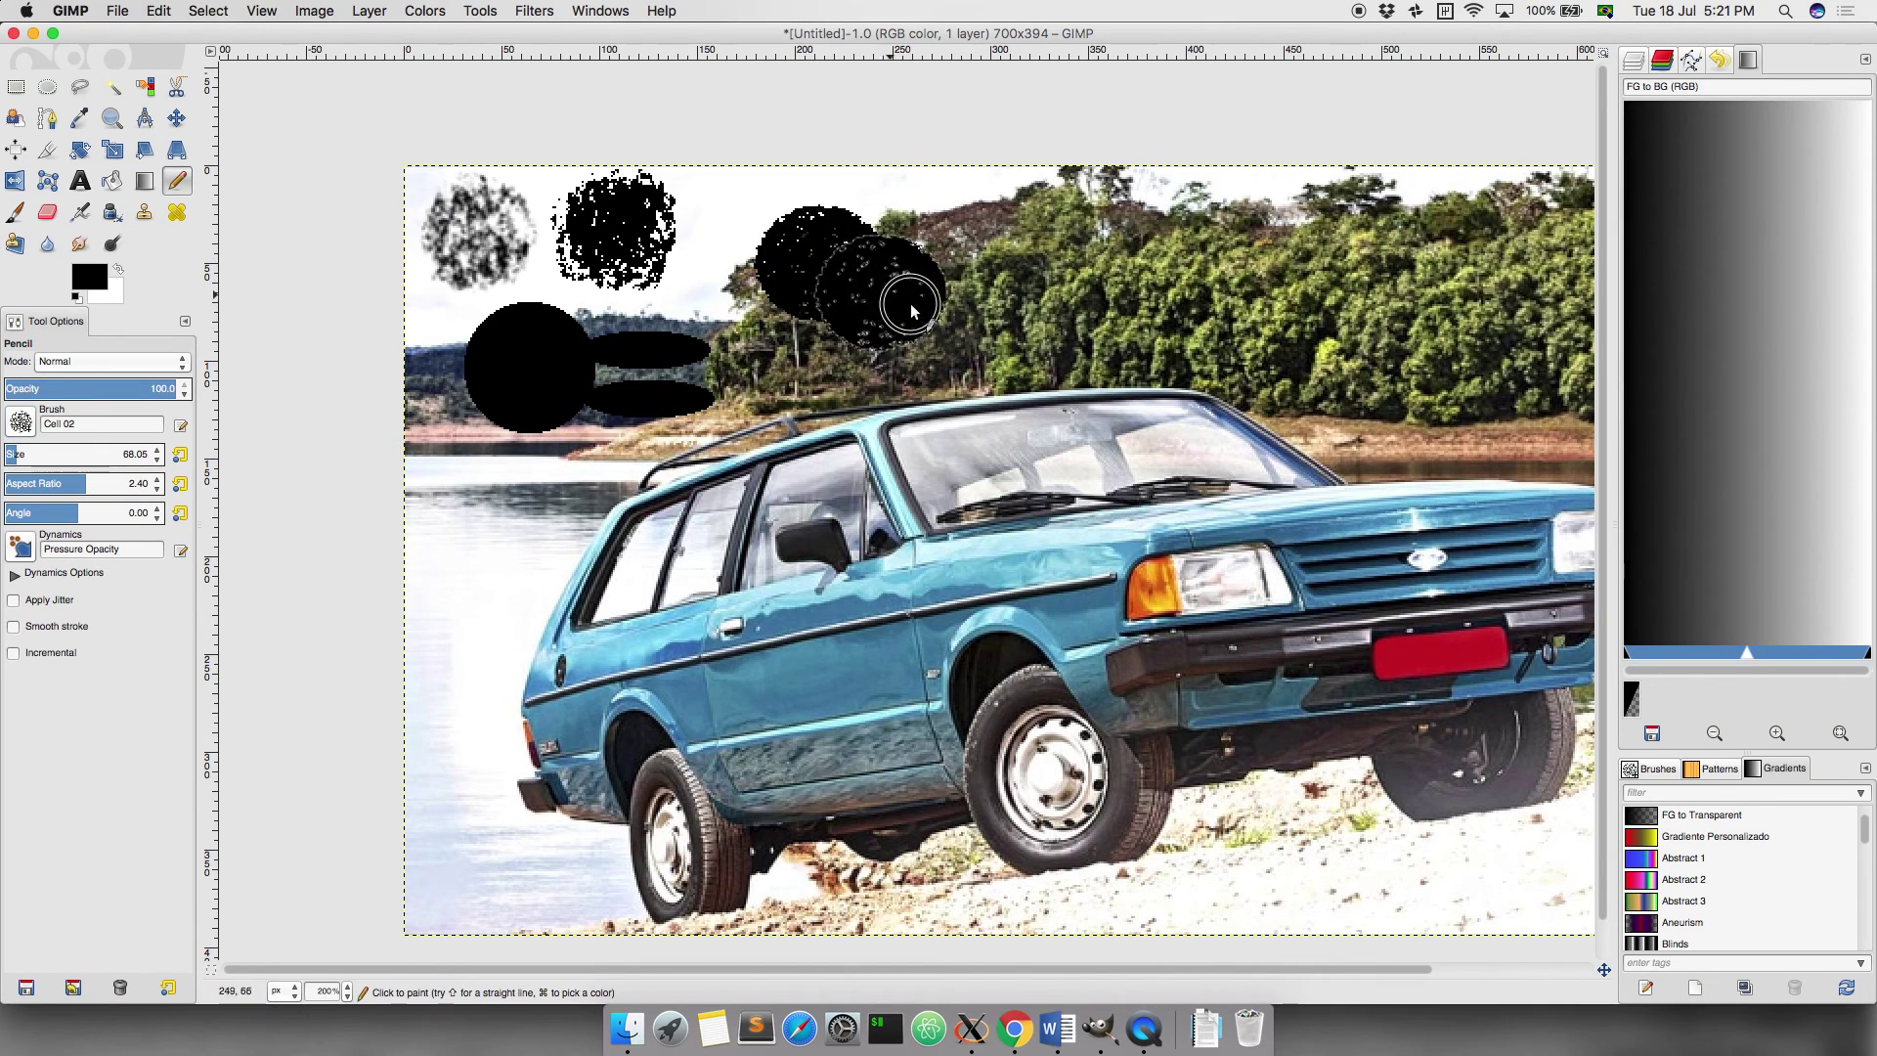
Step: Stretch and enlarge the brush, then scribble thick black strokes over the right trees, car and left side
left_click(159, 480)
left_click_drag(1280, 240, 1268, 450)
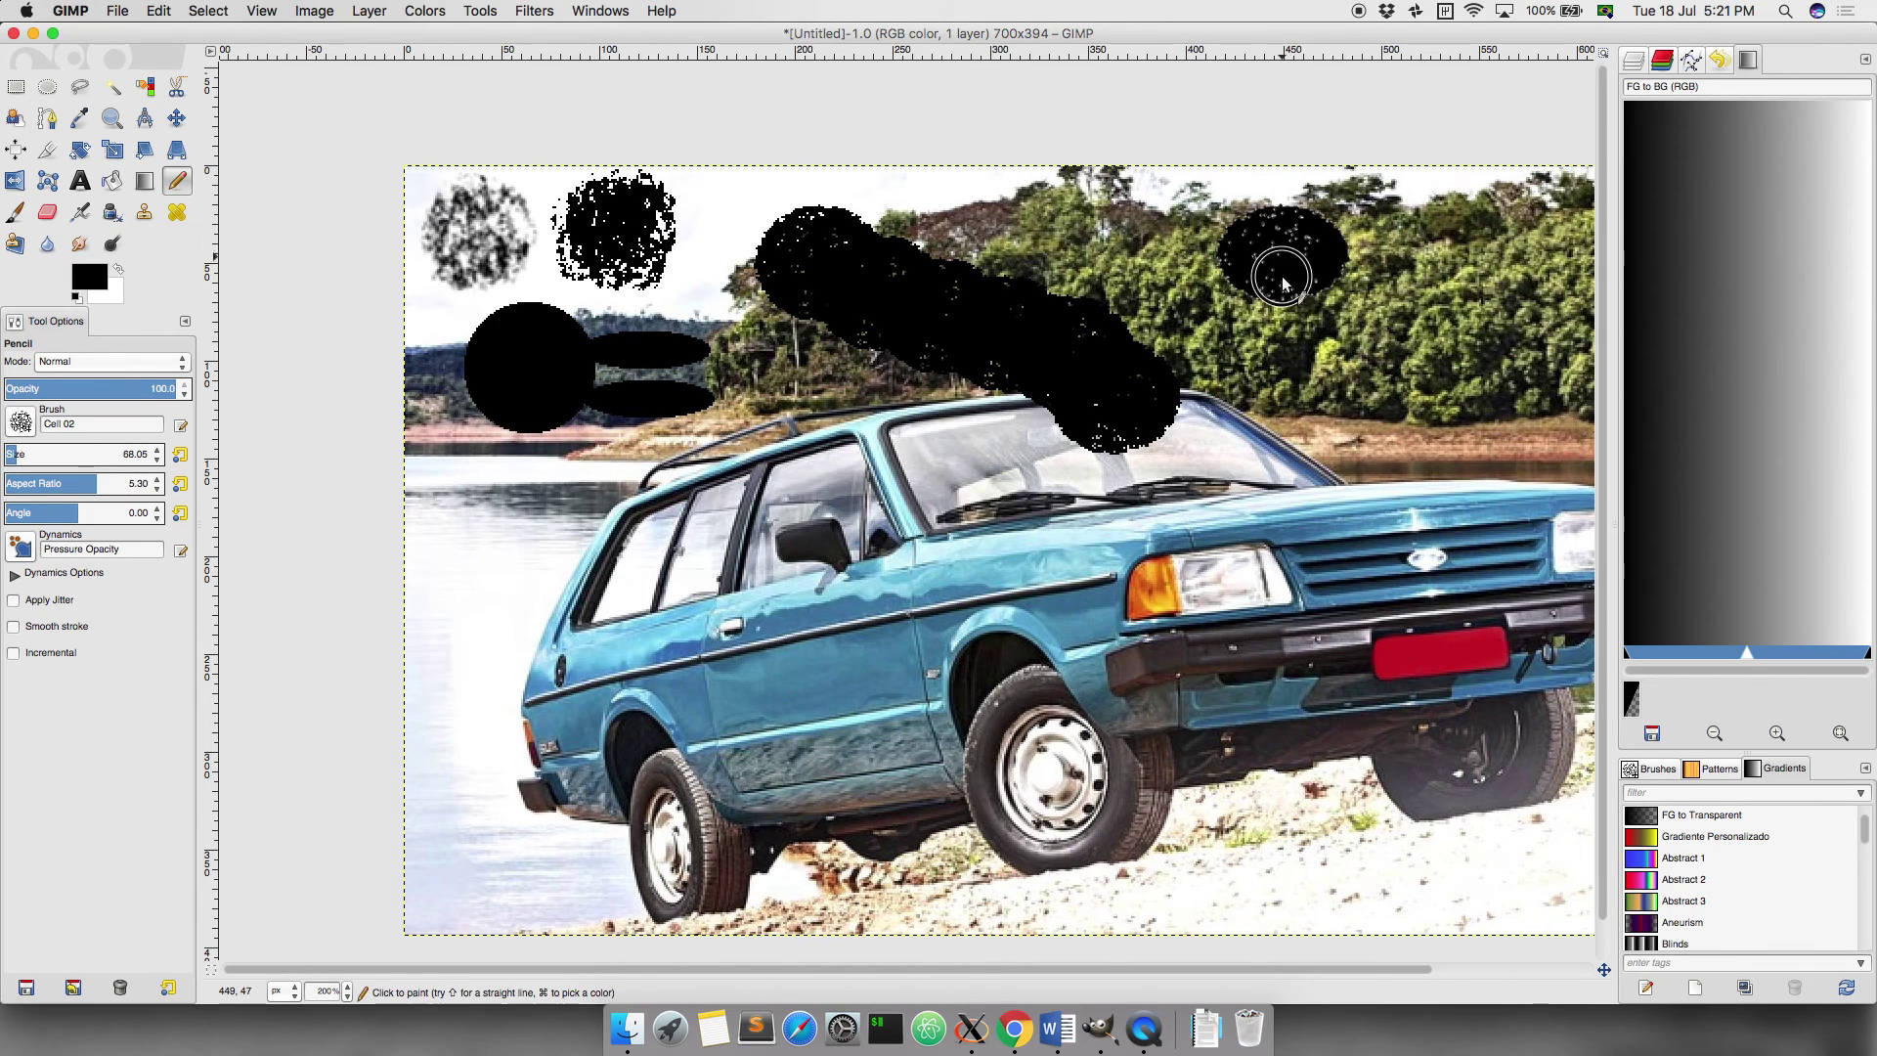
left_click_drag(1261, 533, 755, 692)
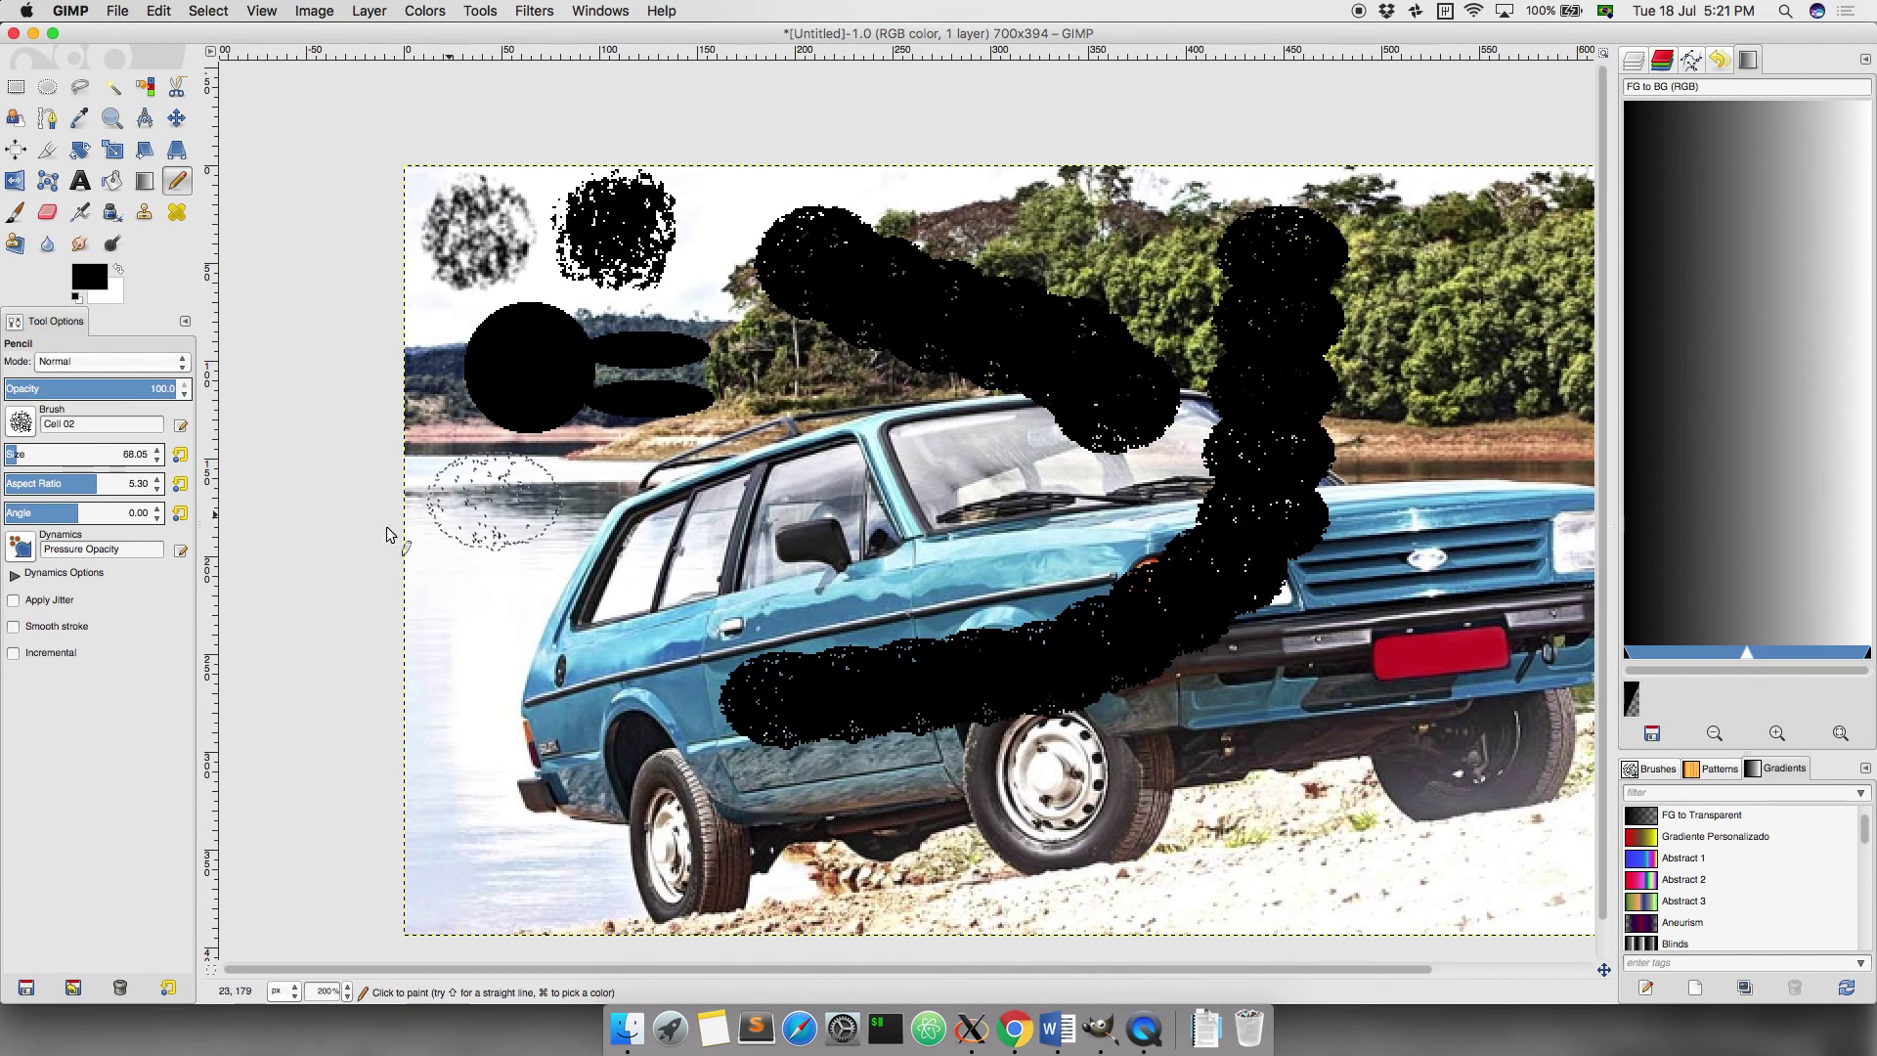
left_click(156, 451)
left_click_drag(538, 480, 486, 763)
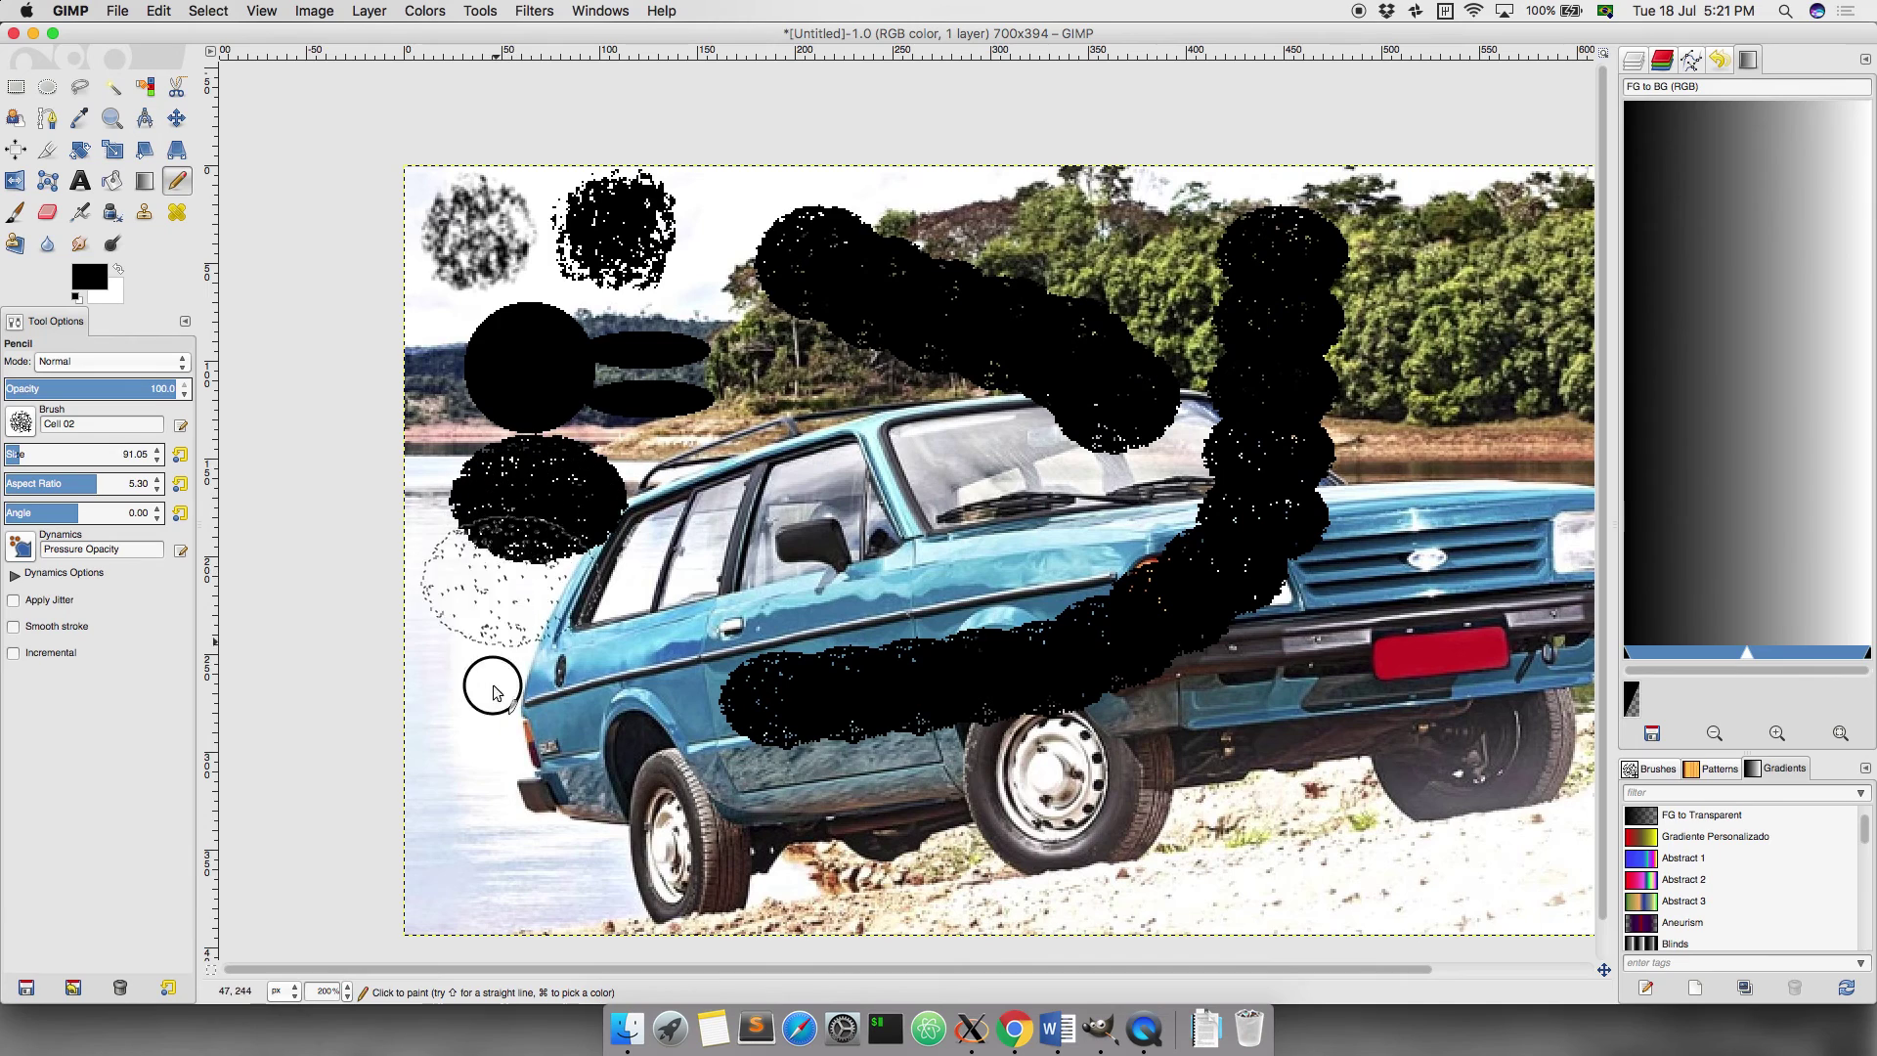
left_click(159, 480)
left_click_drag(1369, 450, 687, 638)
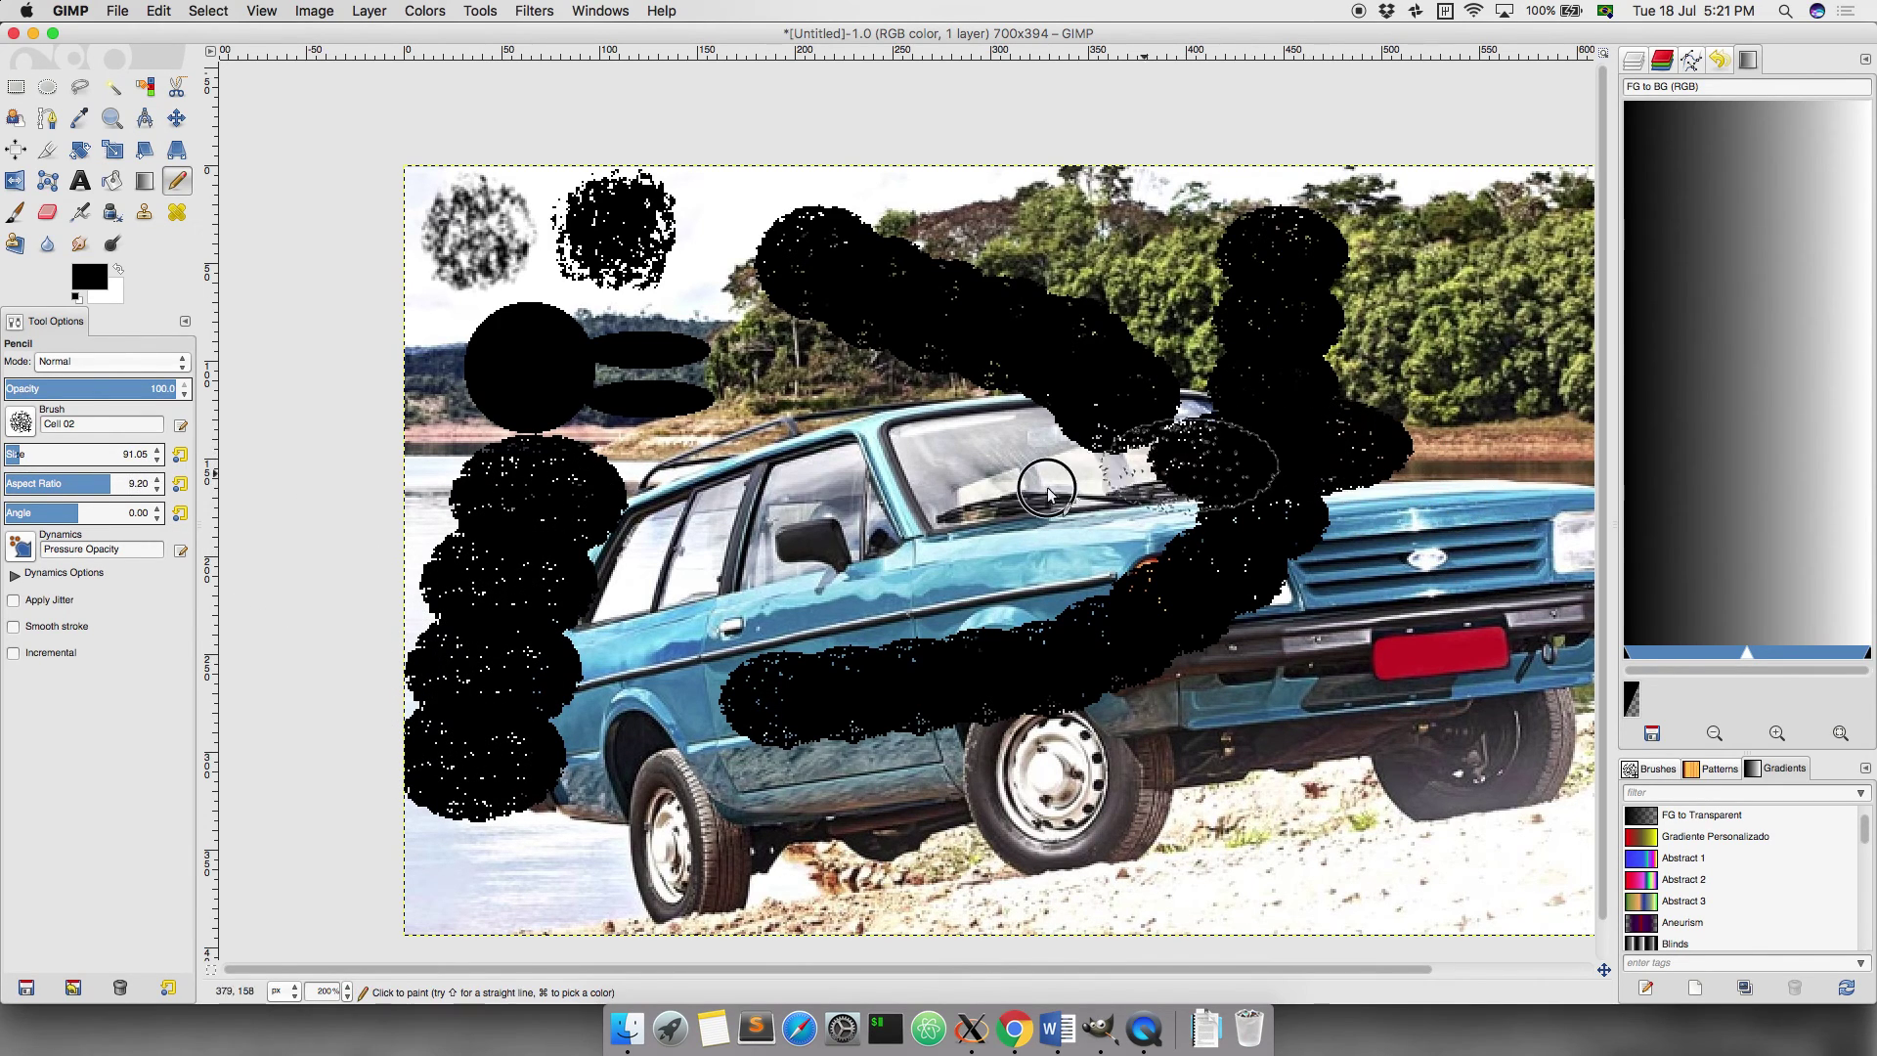
Step: Undo all the black strokes, the circle and the blobs with Ctrl+Z
key("ctrl+z")
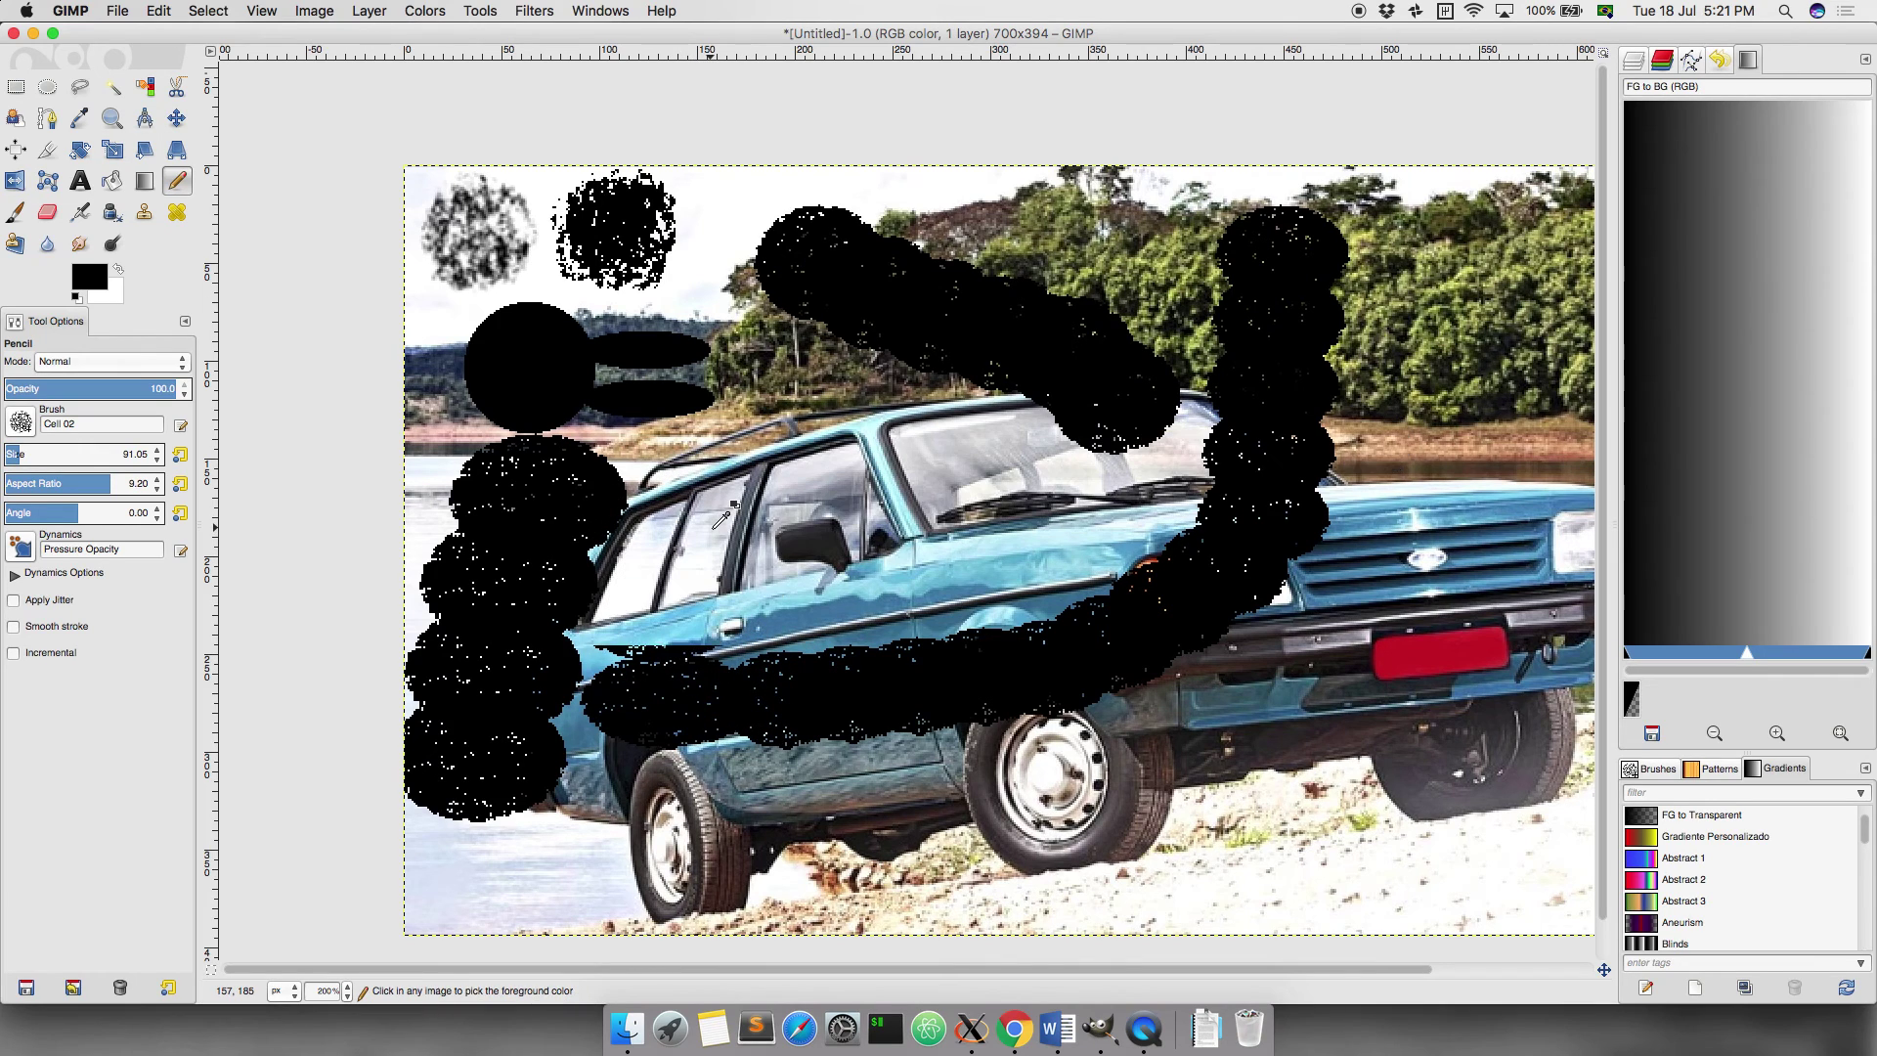
key("ctrl+z")
key("ctrl+z")
key("ctrl+z")
key("ctrl+z")
key("ctrl+z")
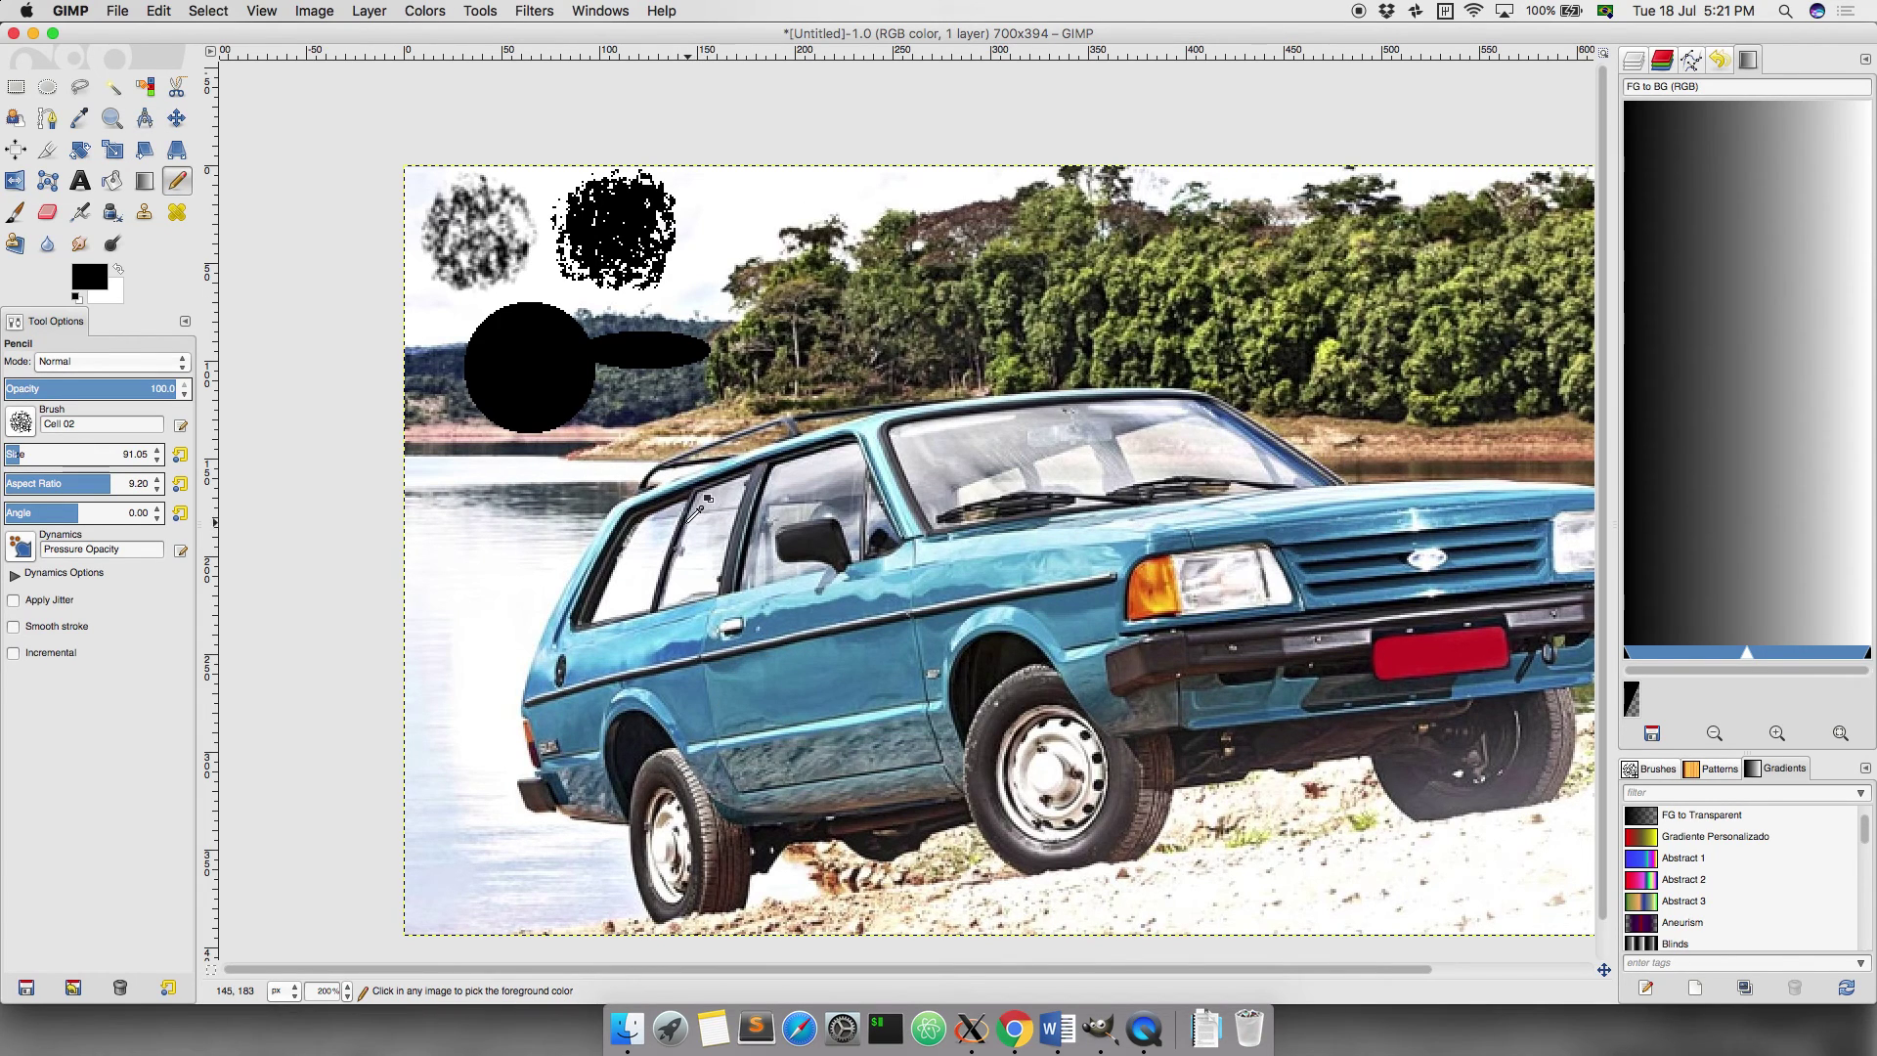
key("ctrl+z")
key("ctrl+z")
key("ctrl+z")
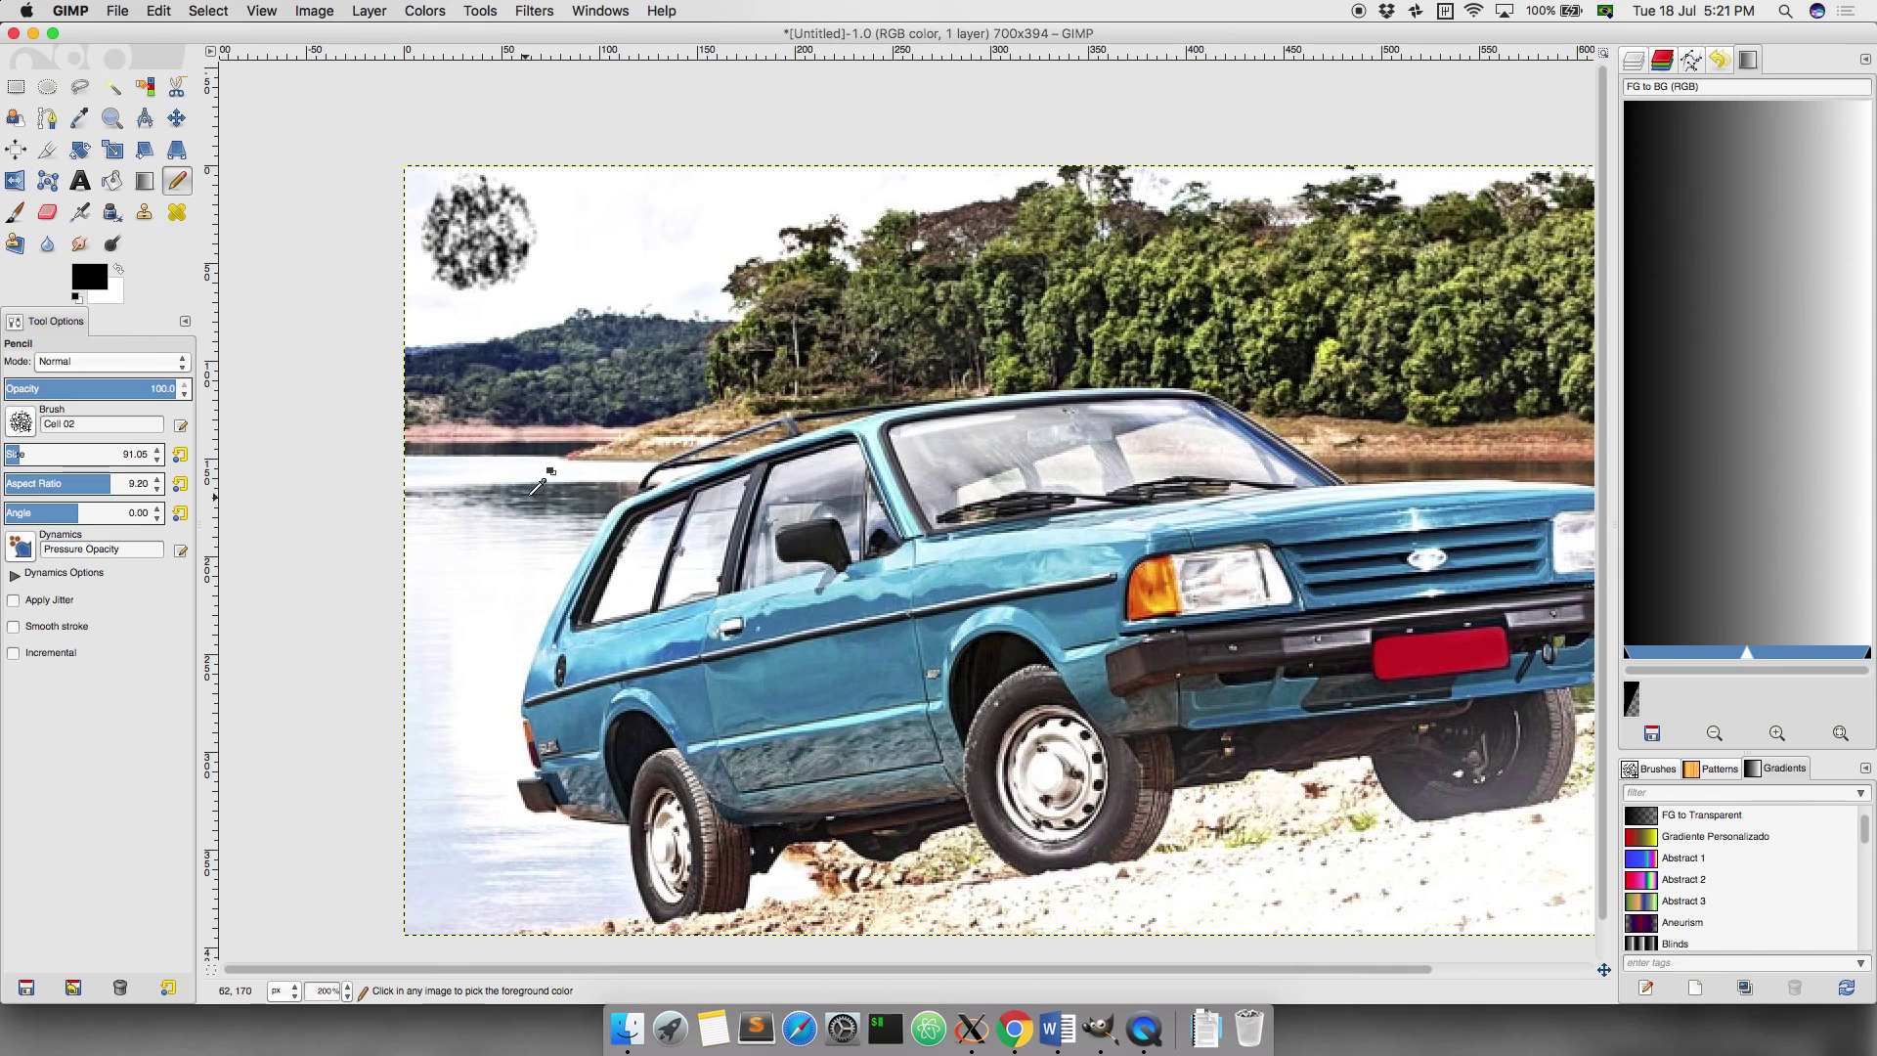
key("ctrl+z")
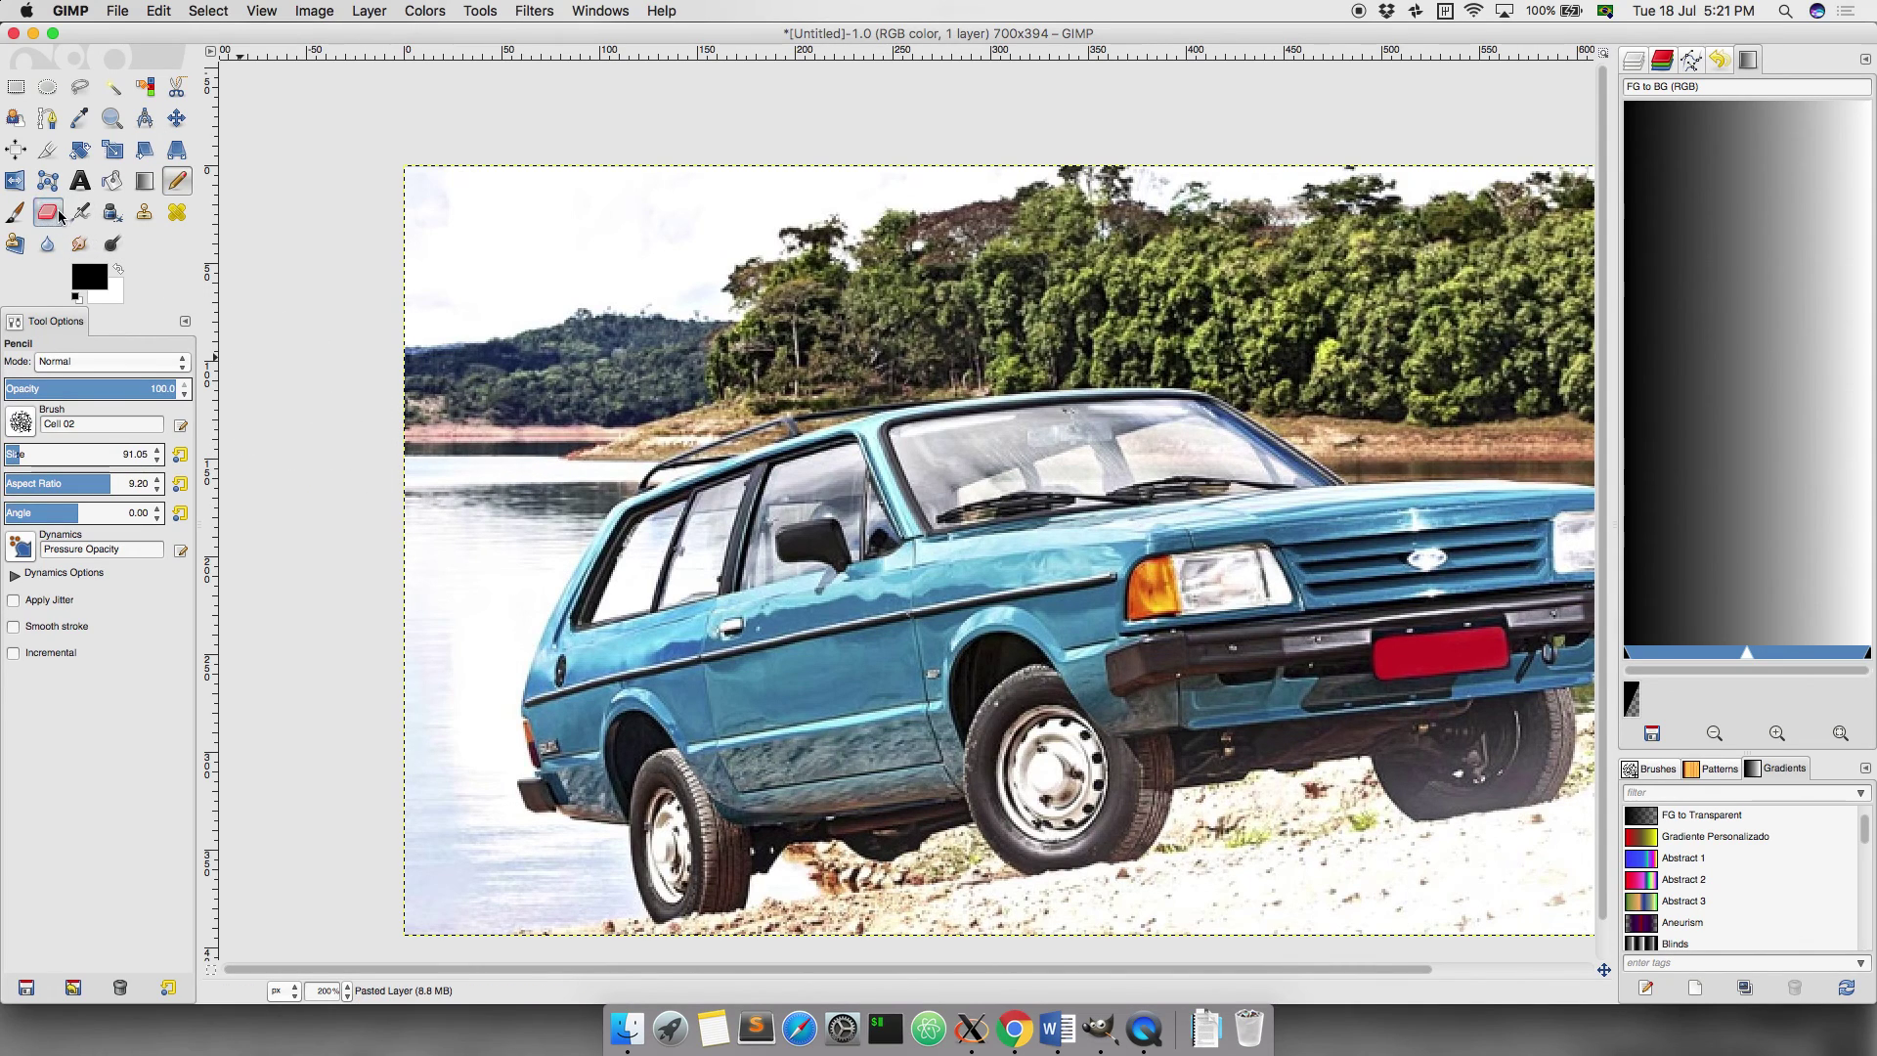
Step: With the Eraser and the Layers tab shown, erase a cell-textured patch from the upper-left sky and hills
left_click(57, 217)
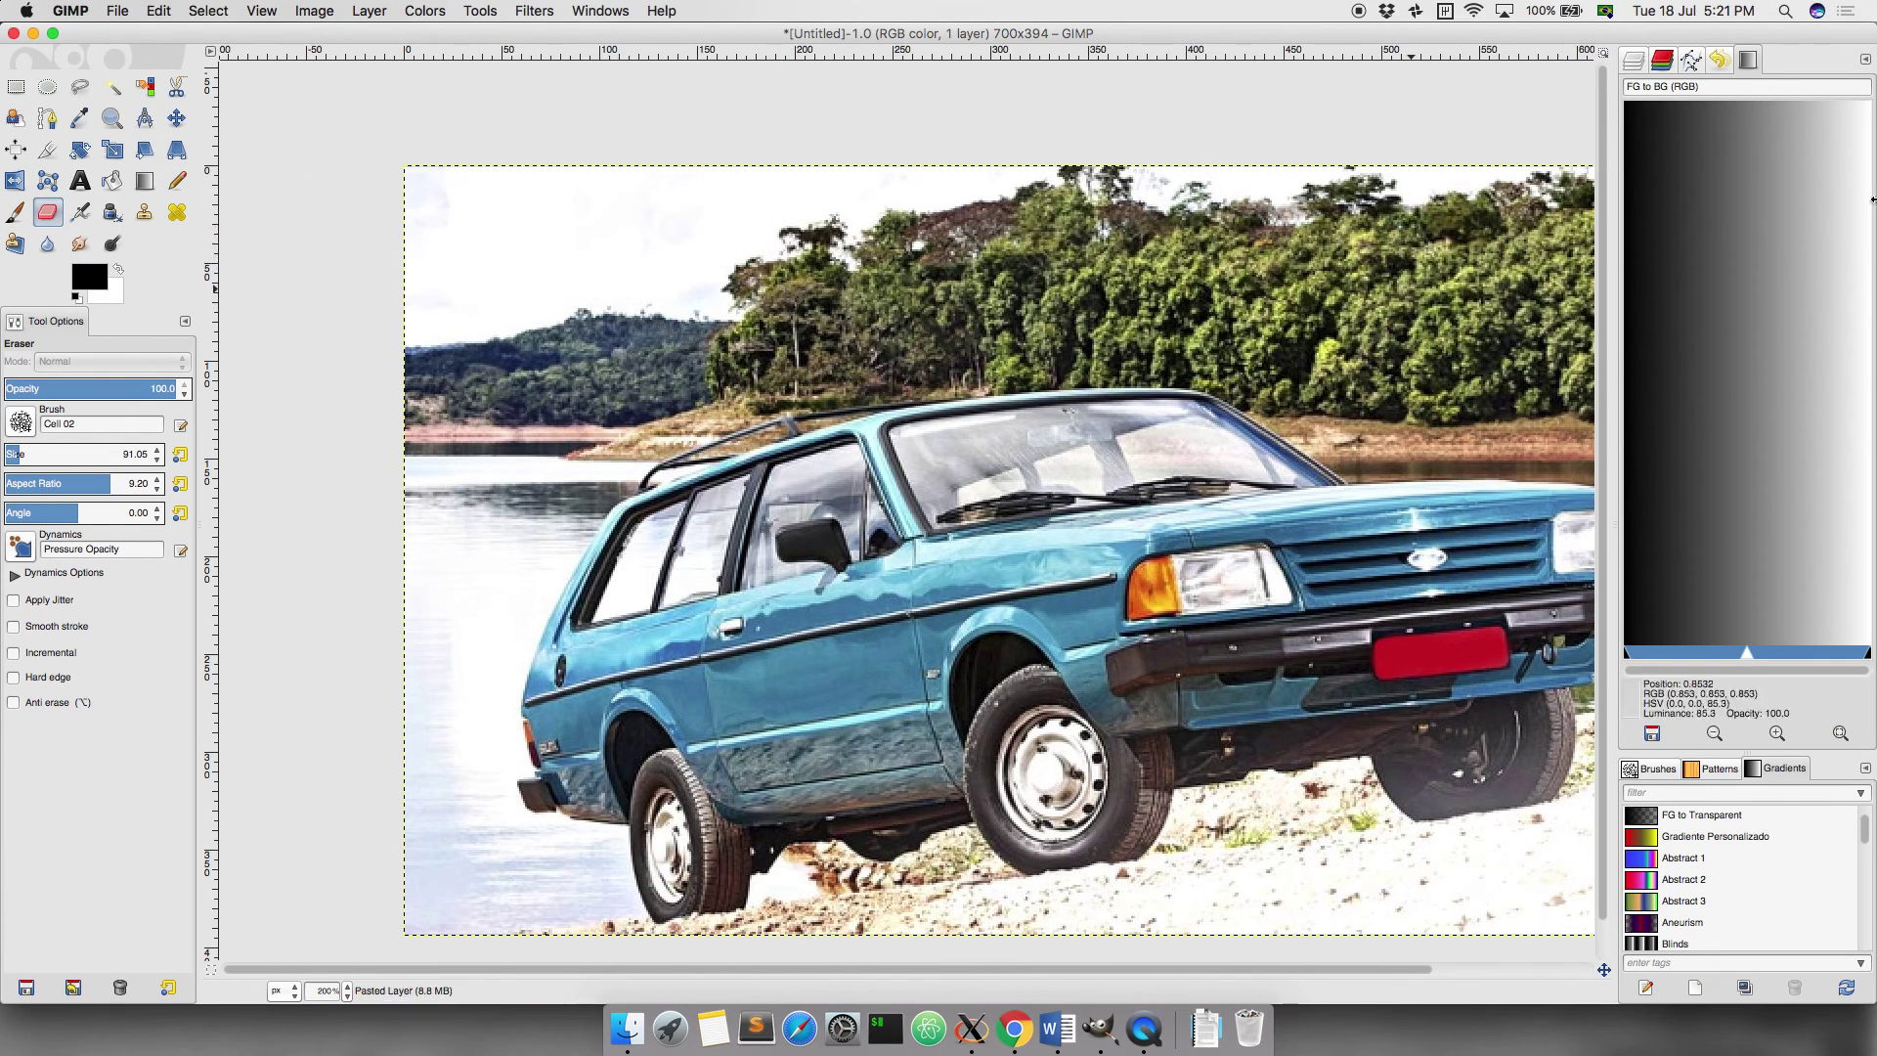
left_click(1638, 59)
left_click_drag(559, 233, 675, 412)
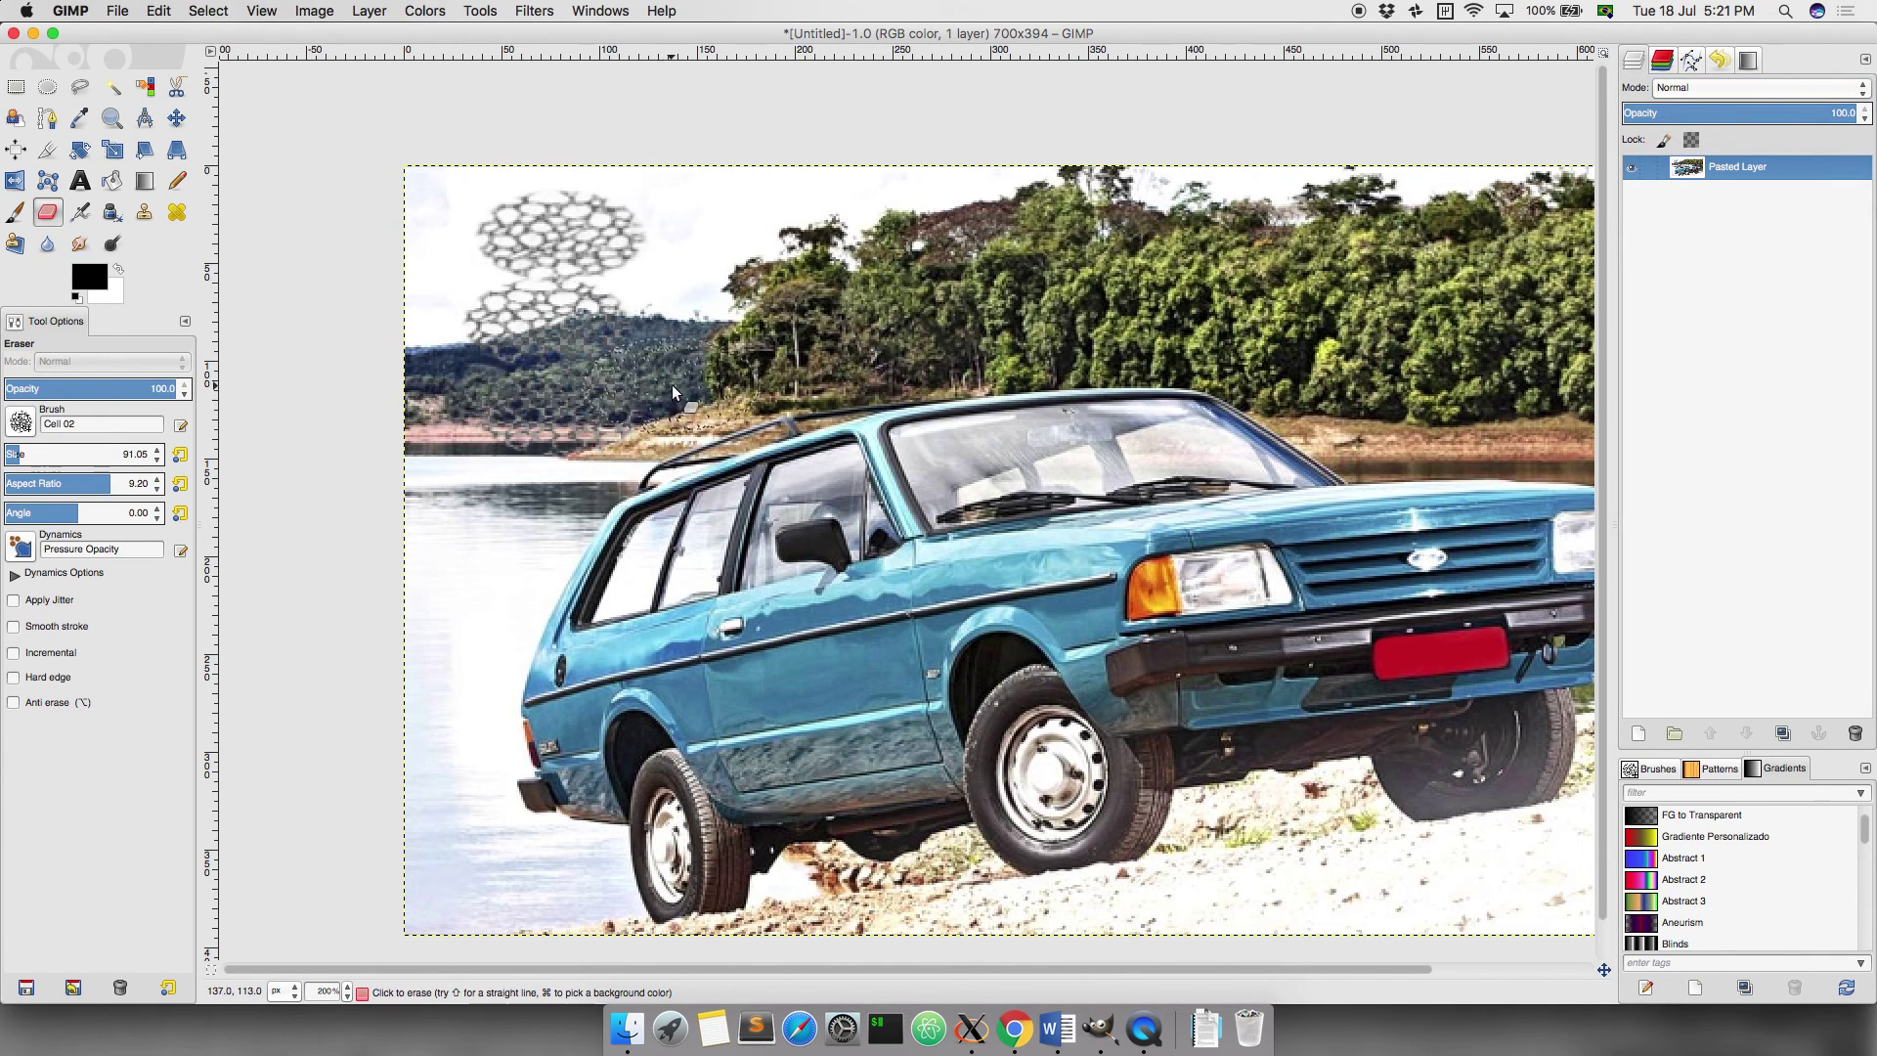
Step: Undo the eraser stroke, then erase small patches of the left hills, water and sky
key("super+z")
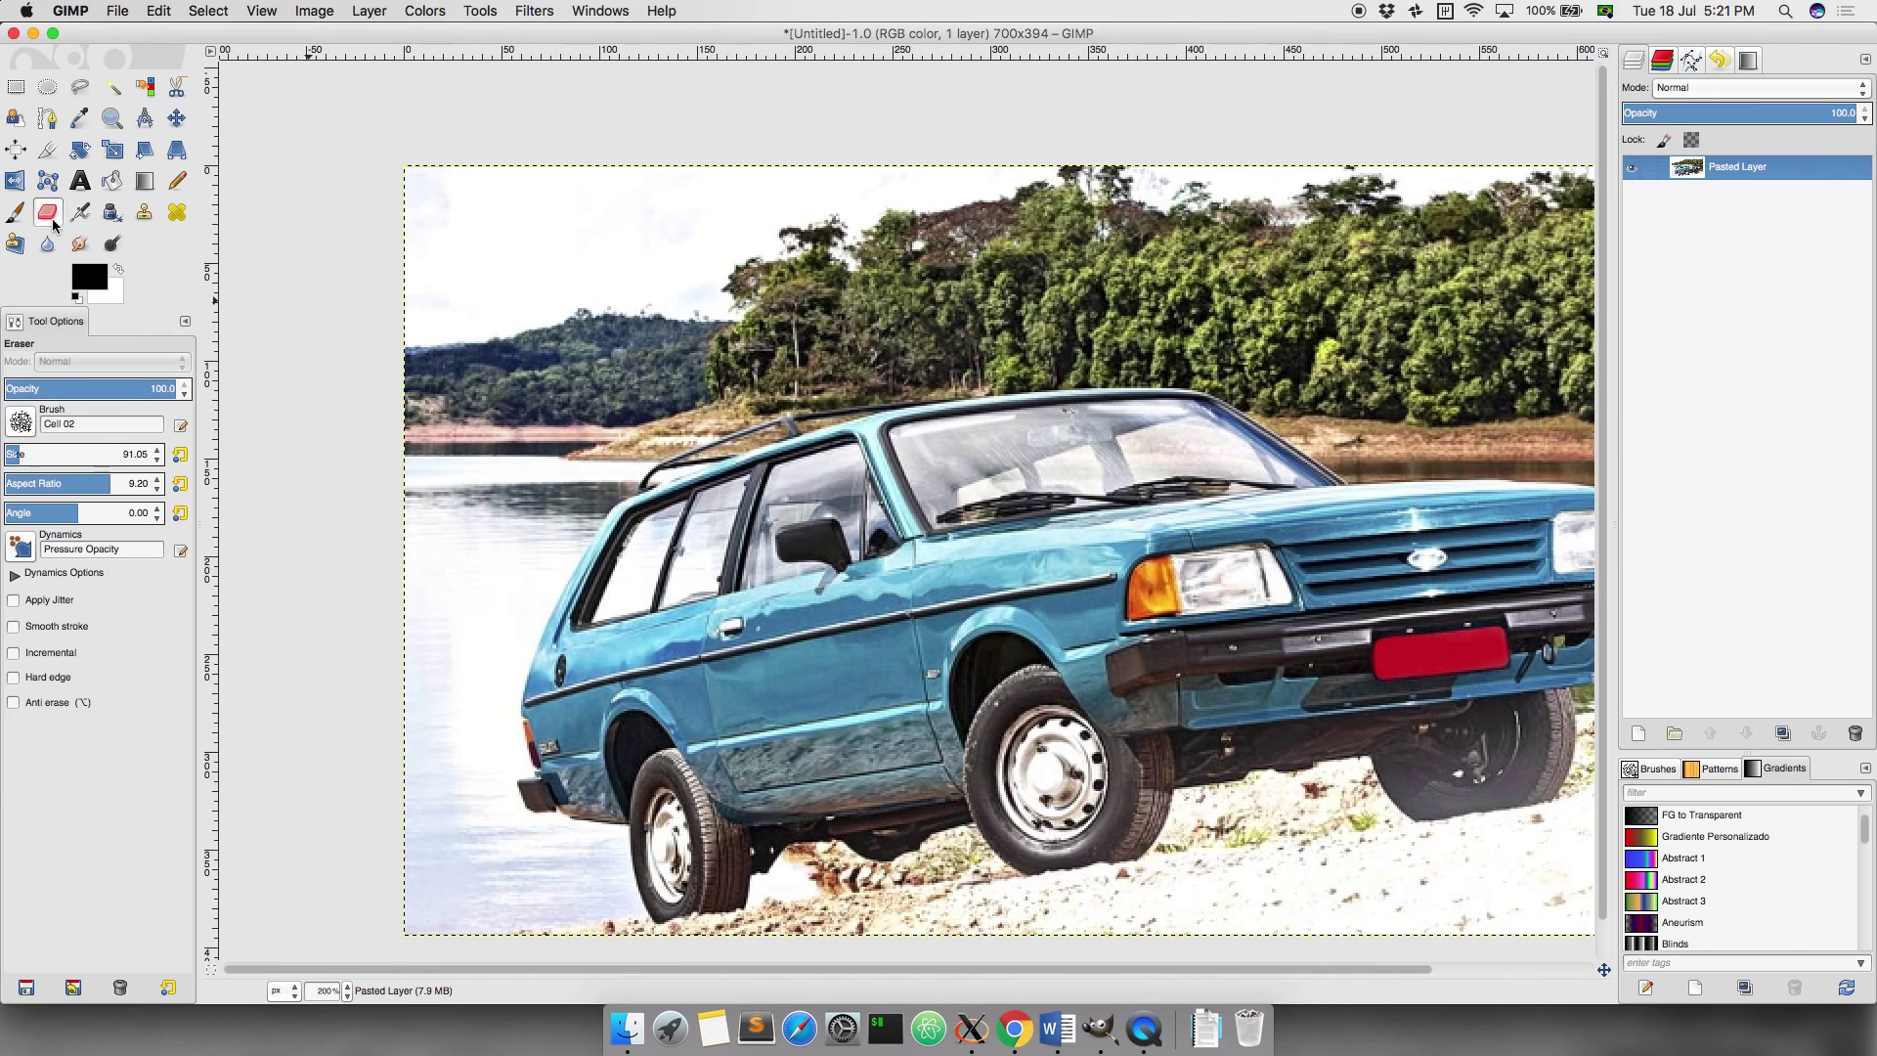
left_click_drag(599, 421, 582, 464)
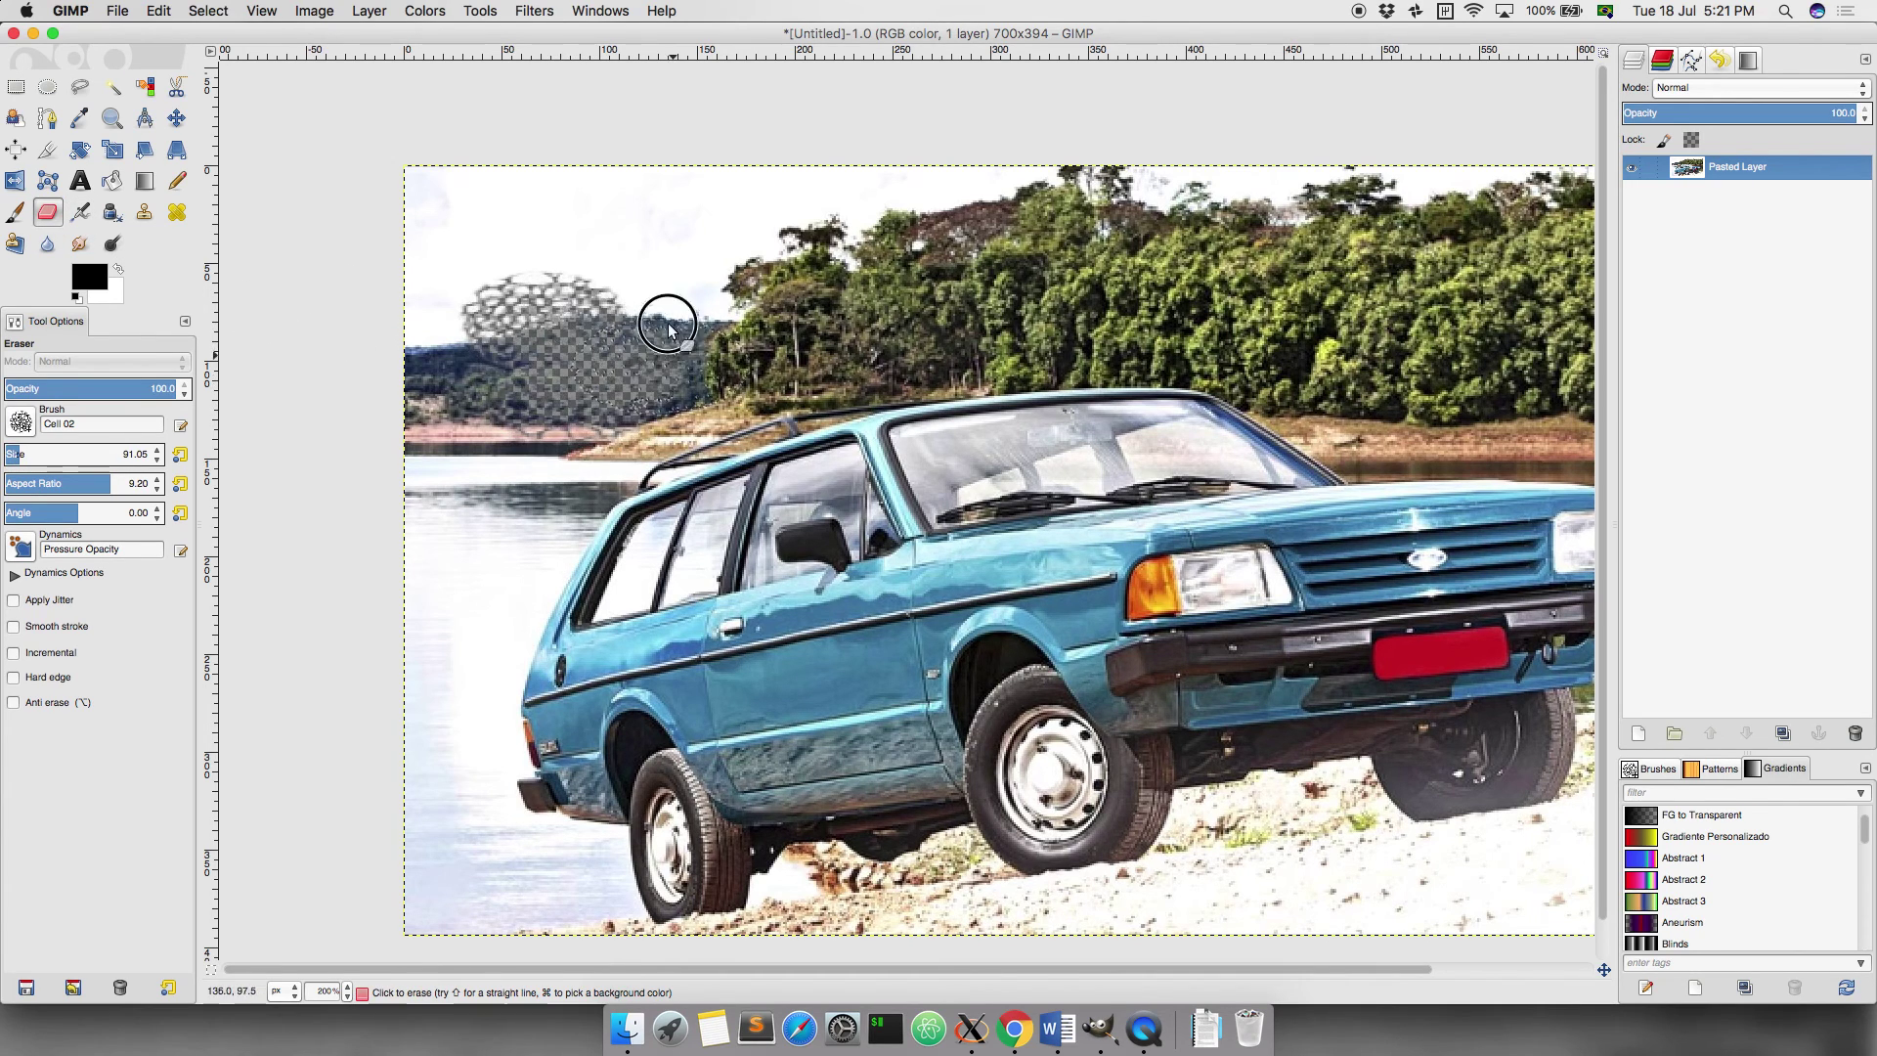
left_click_drag(691, 221, 658, 266)
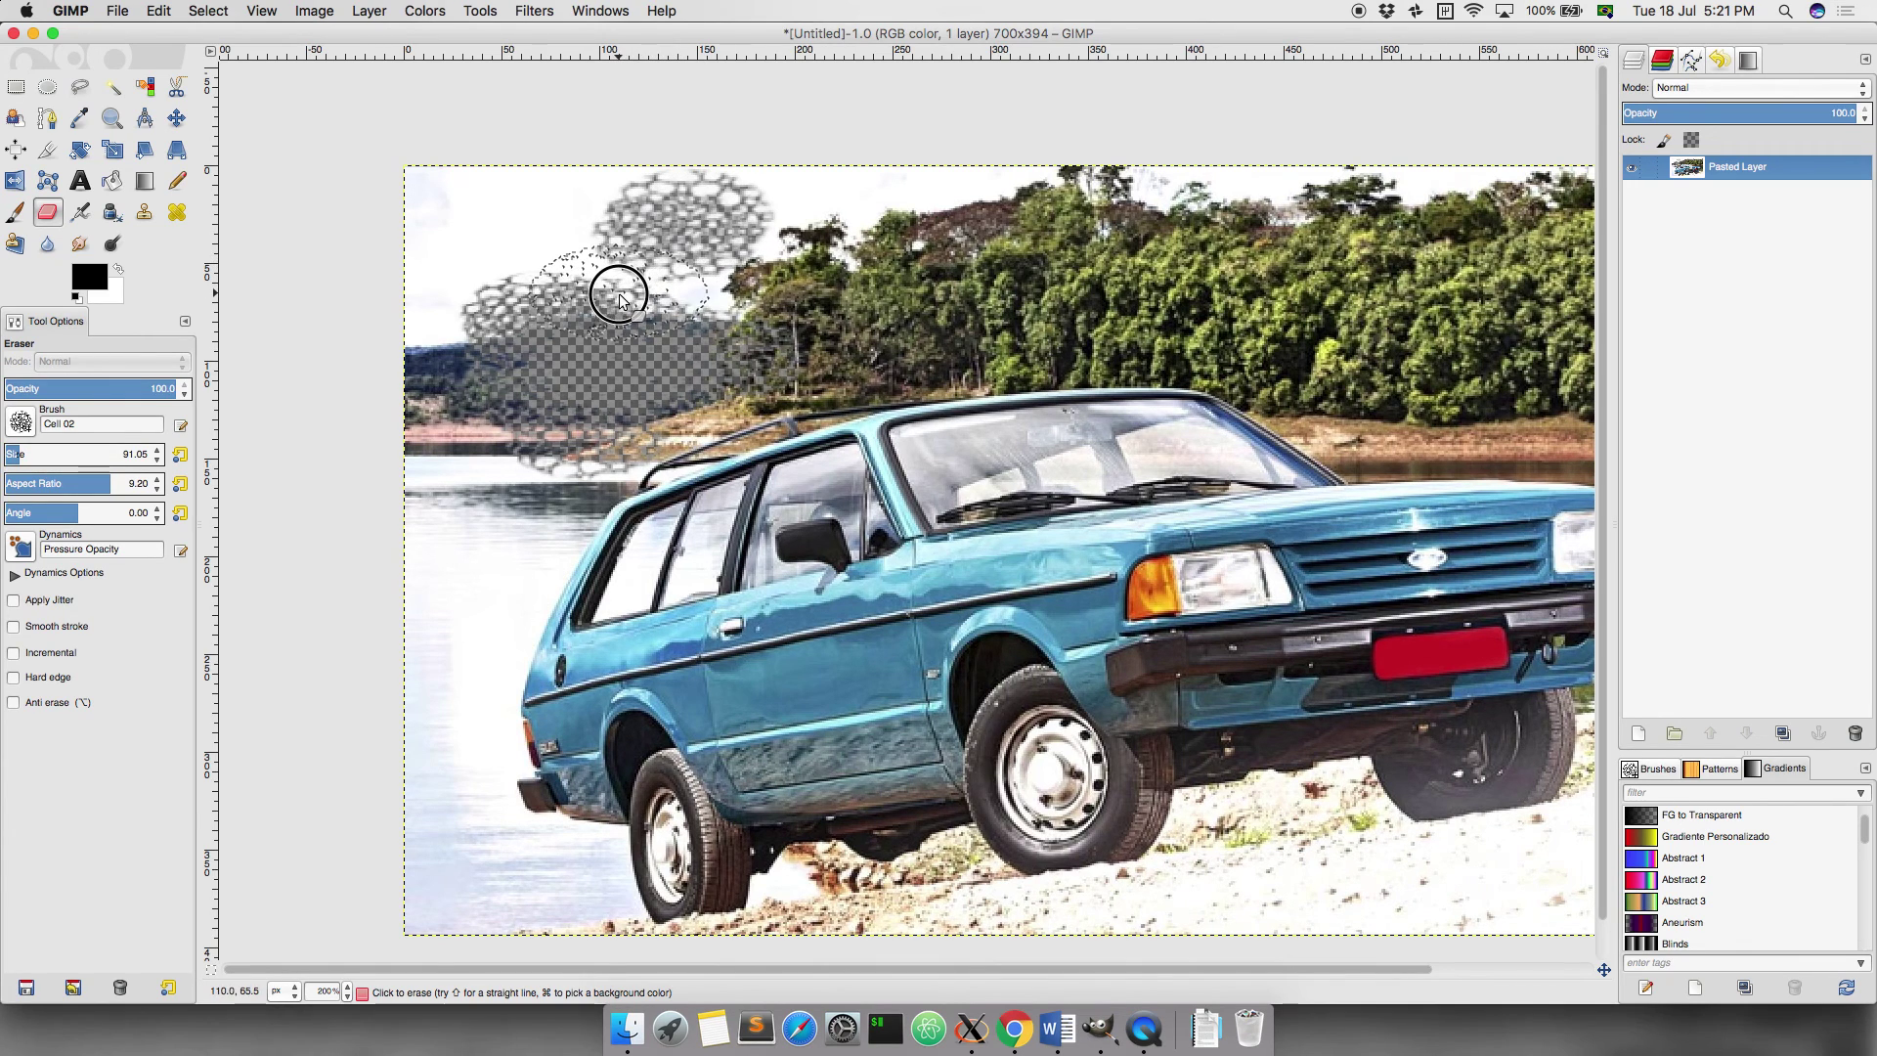
Step: Erase a soft-edged patch of trees above the car using 2. Hardness 050 at aspect ratio 0
left_click(20, 423)
left_click(32, 484)
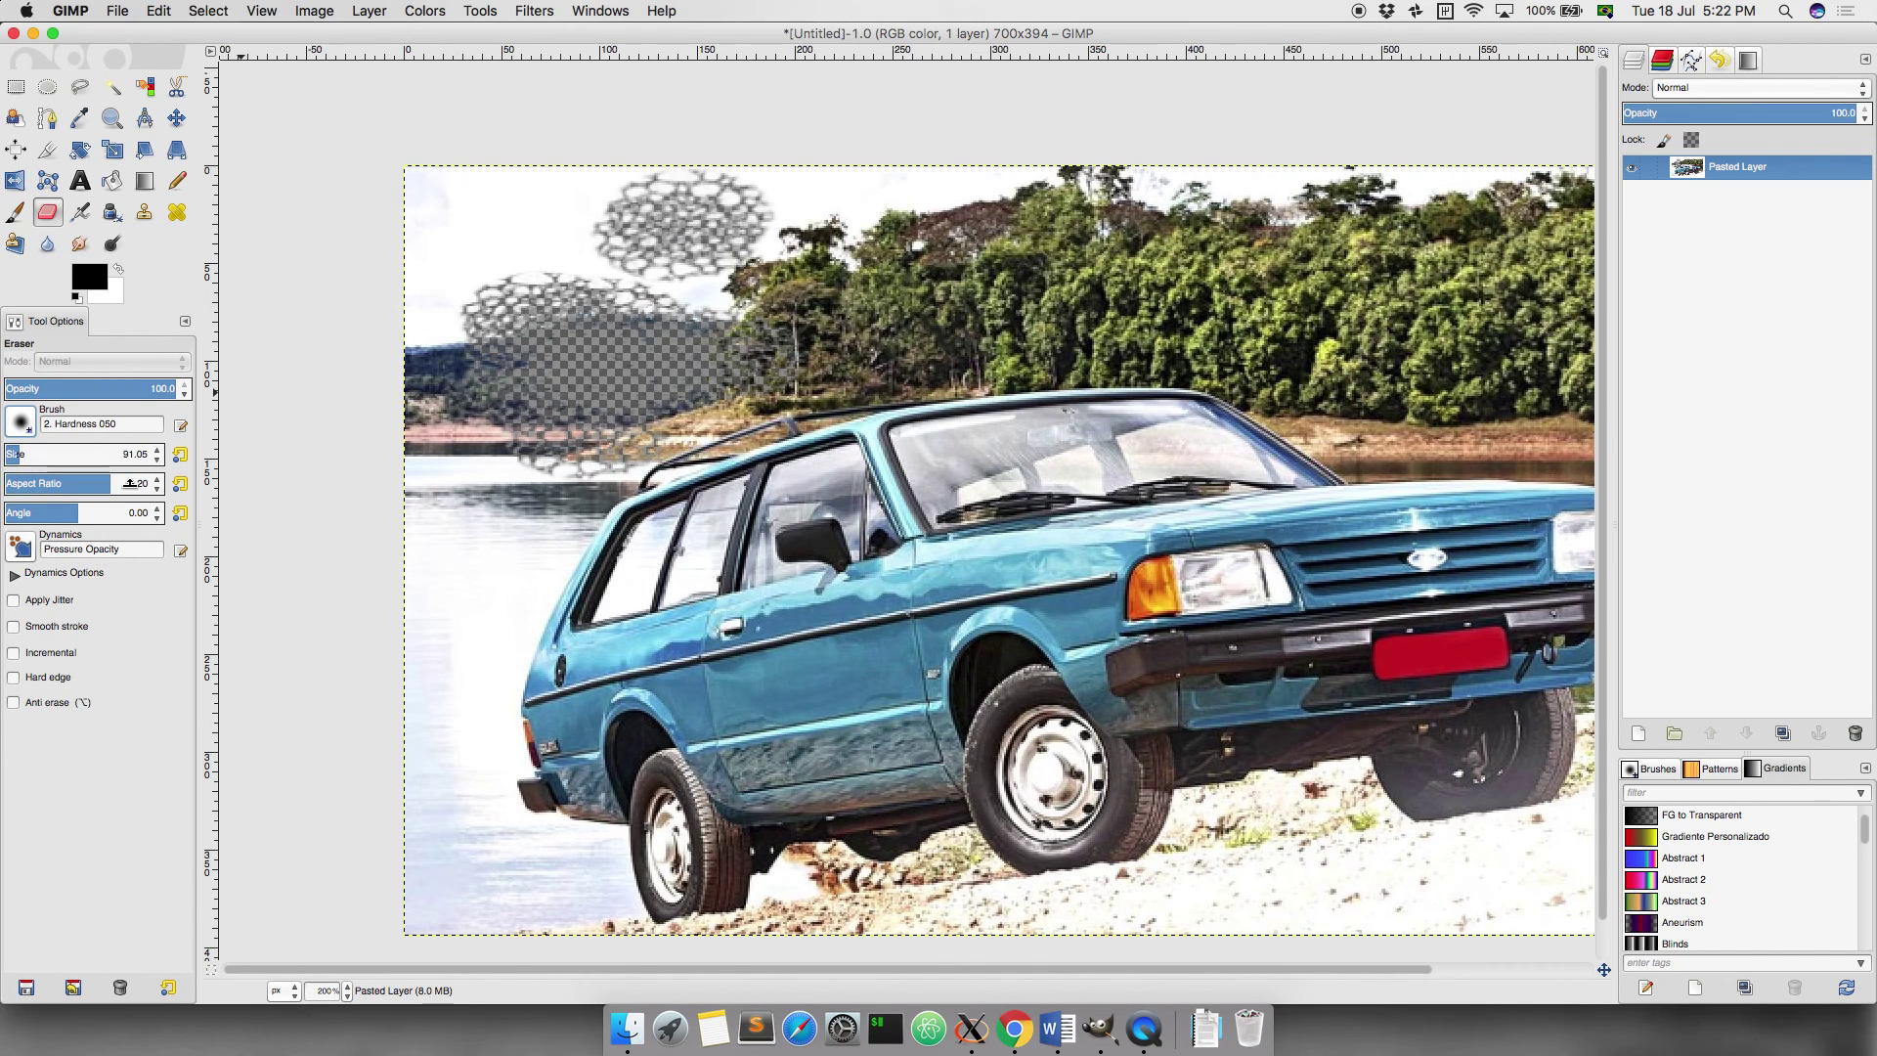
left_click_drag(72, 485, 75, 492)
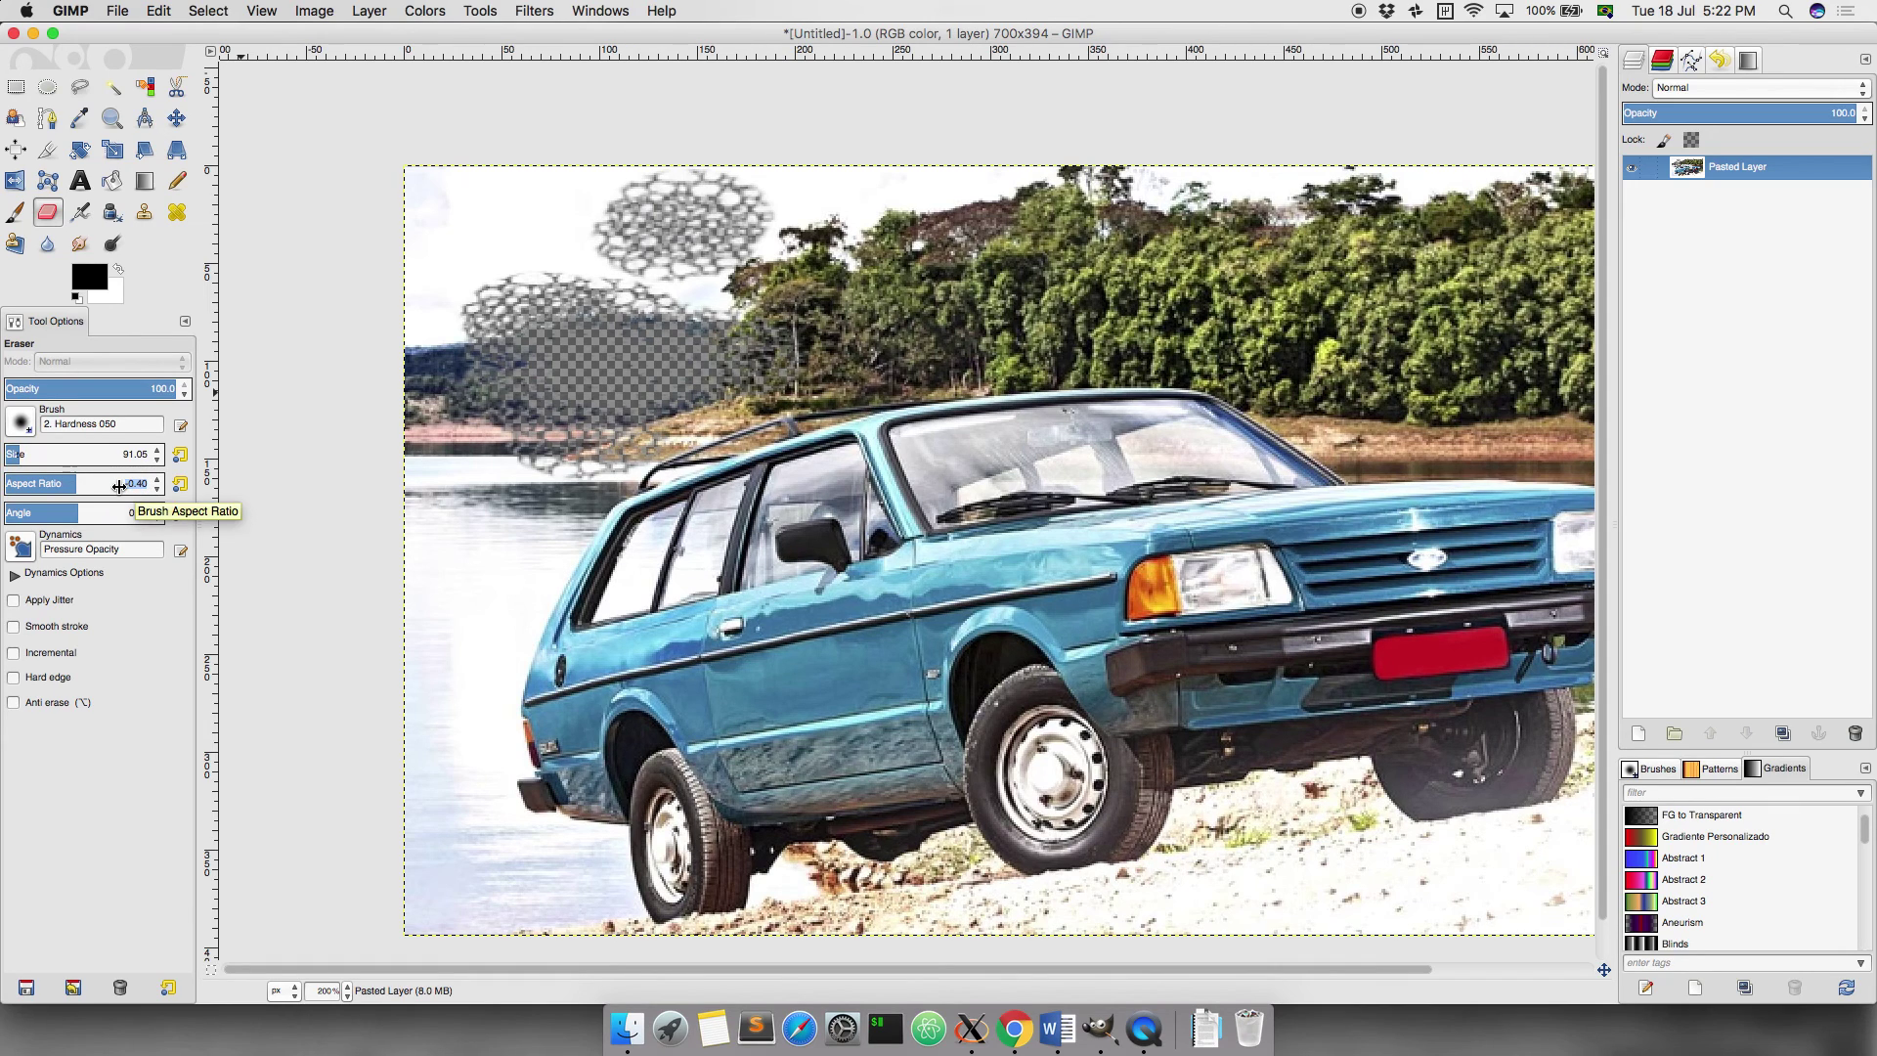
type("0")
mouse_move(1015, 323)
left_mouse_down()
mouse_move(966, 313)
mouse_move(829, 359)
left_mouse_up()
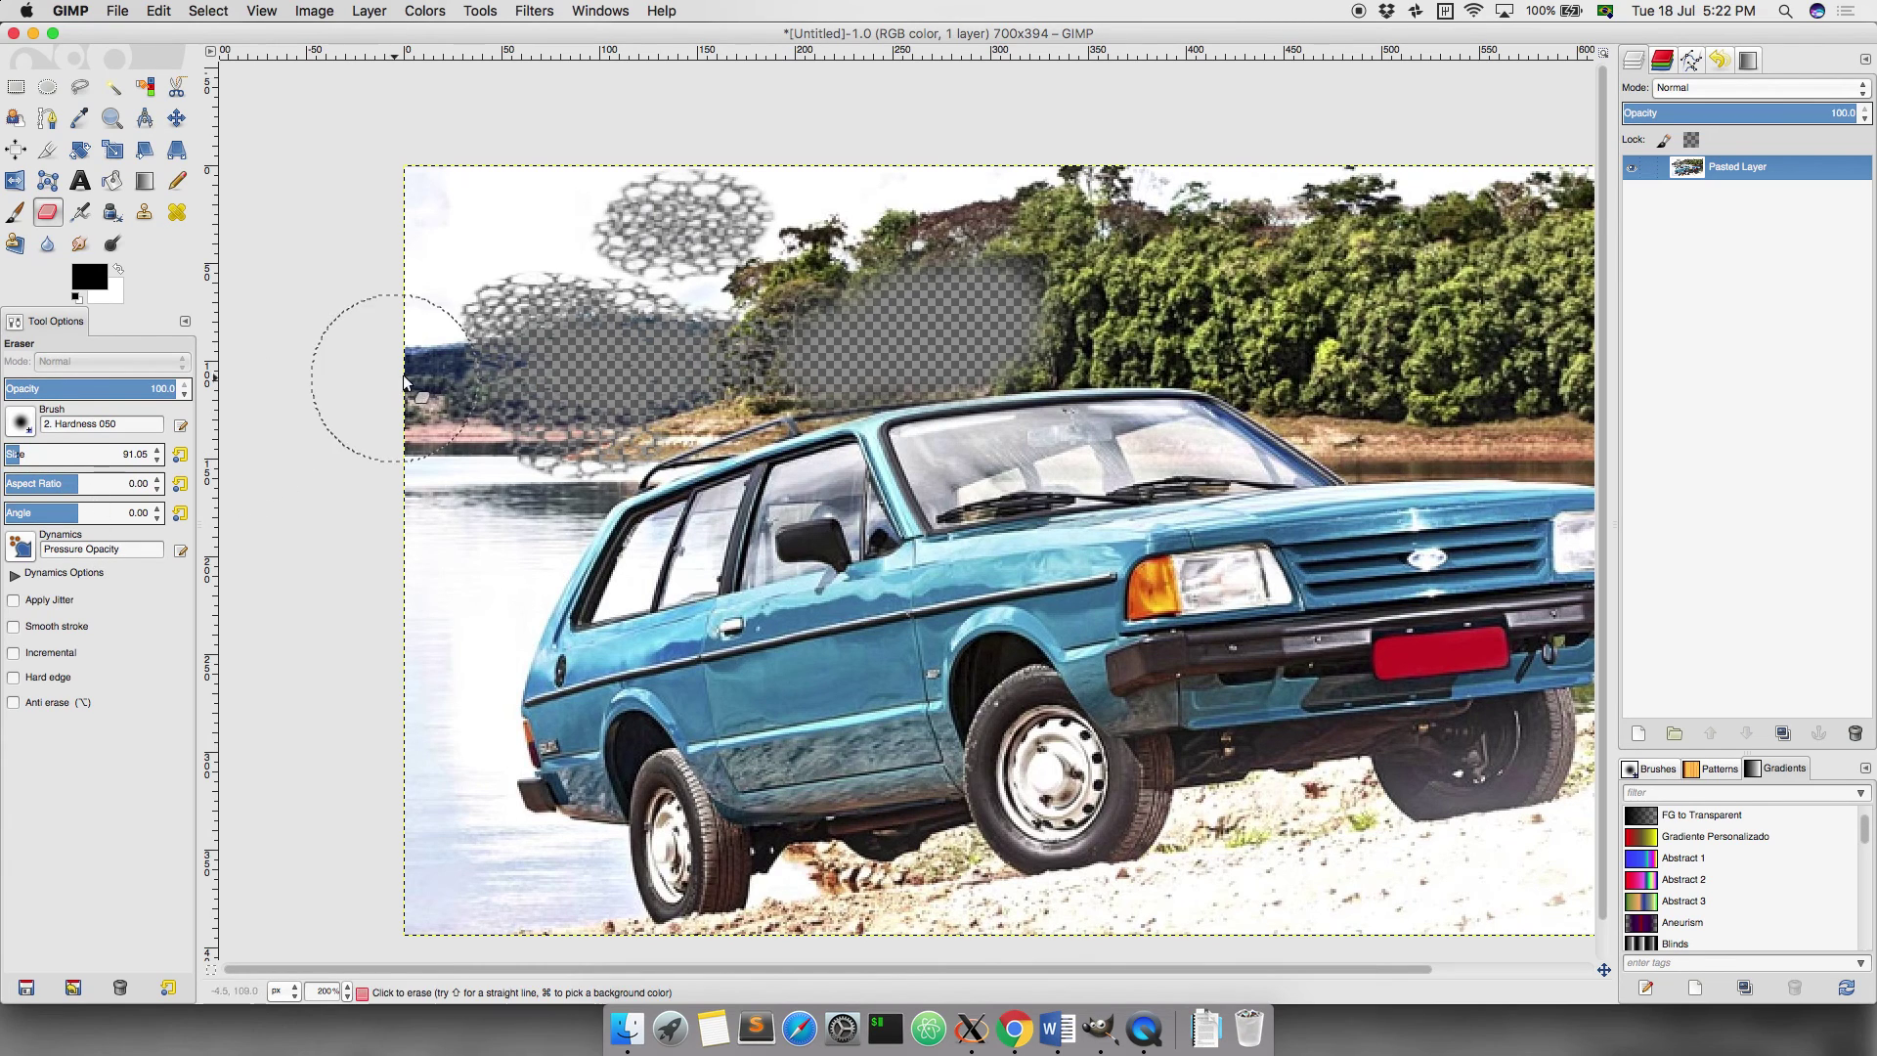
Step: Widen the erased patch across the treeline and load the Sand Dunes (AP) eraser brush
mouse_move(1058, 296)
left_mouse_down()
mouse_move(1163, 327)
mouse_move(1052, 324)
mouse_move(1257, 336)
mouse_move(1215, 336)
mouse_move(1299, 398)
mouse_move(1152, 332)
left_mouse_up()
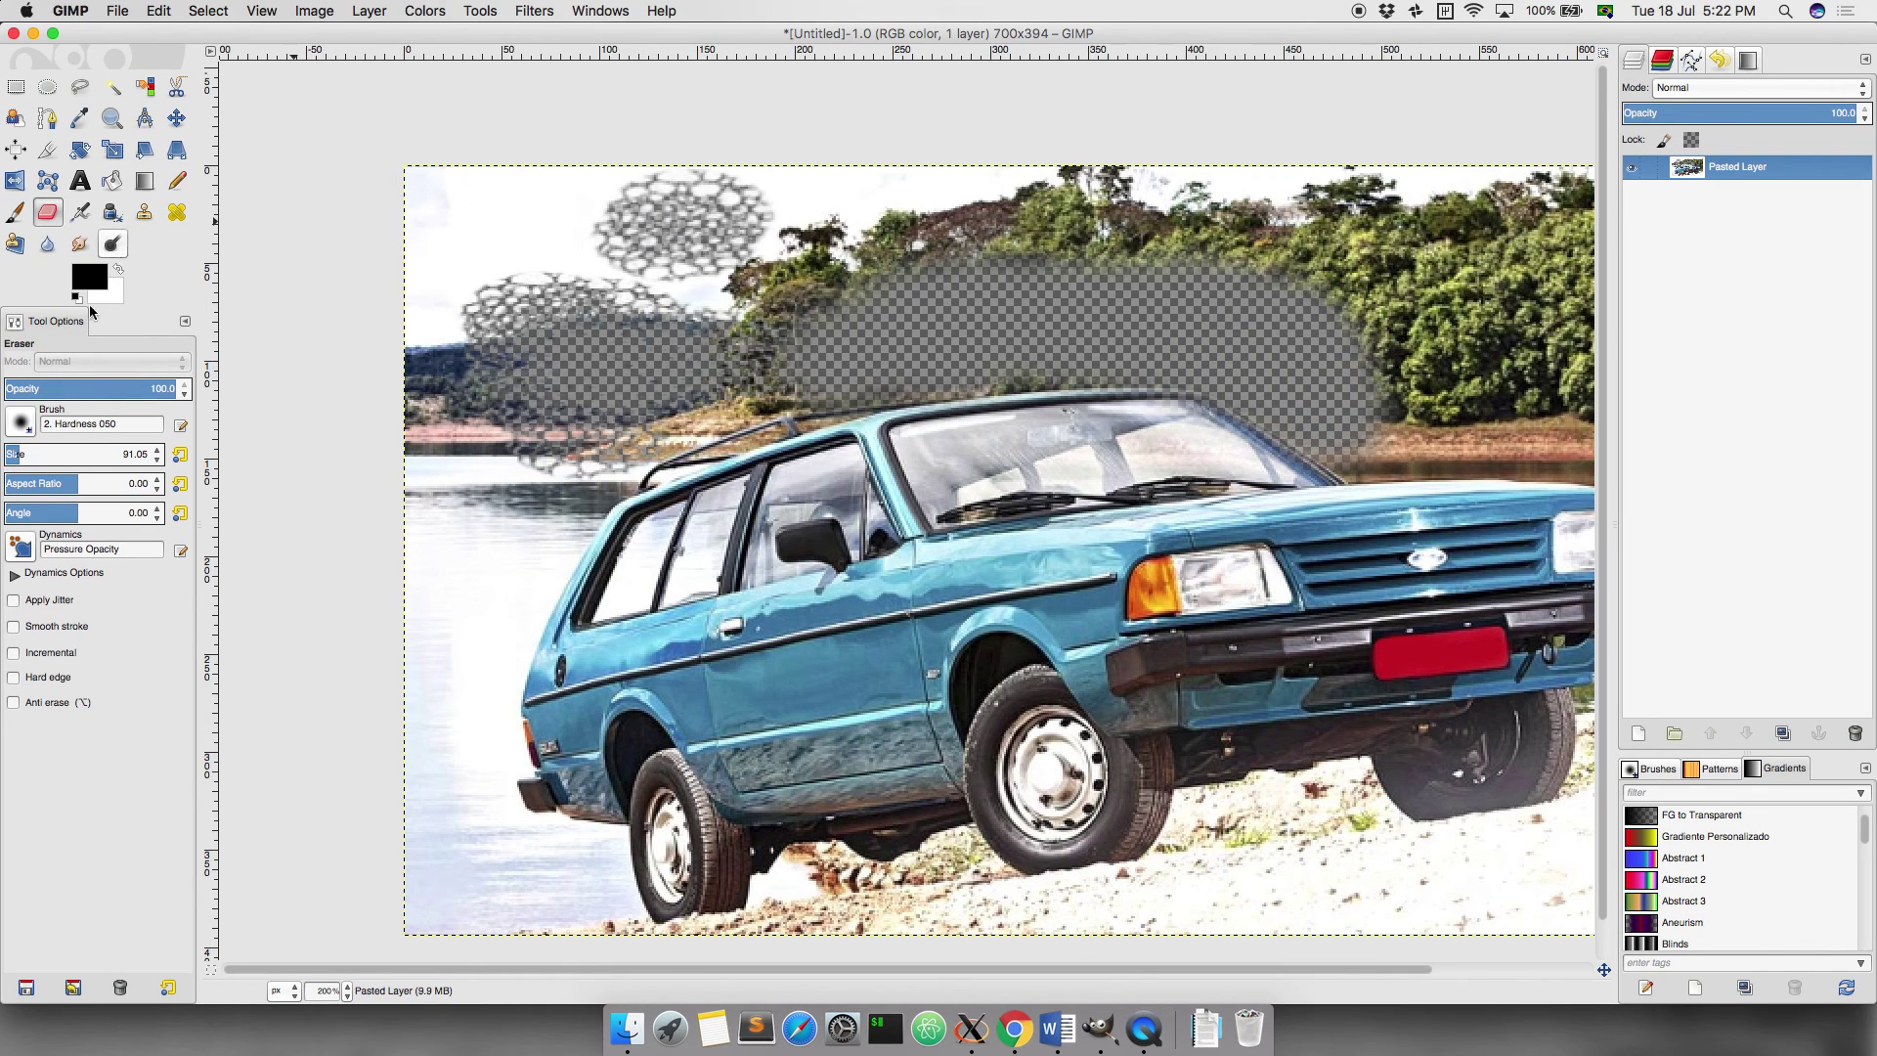
left_click(20, 421)
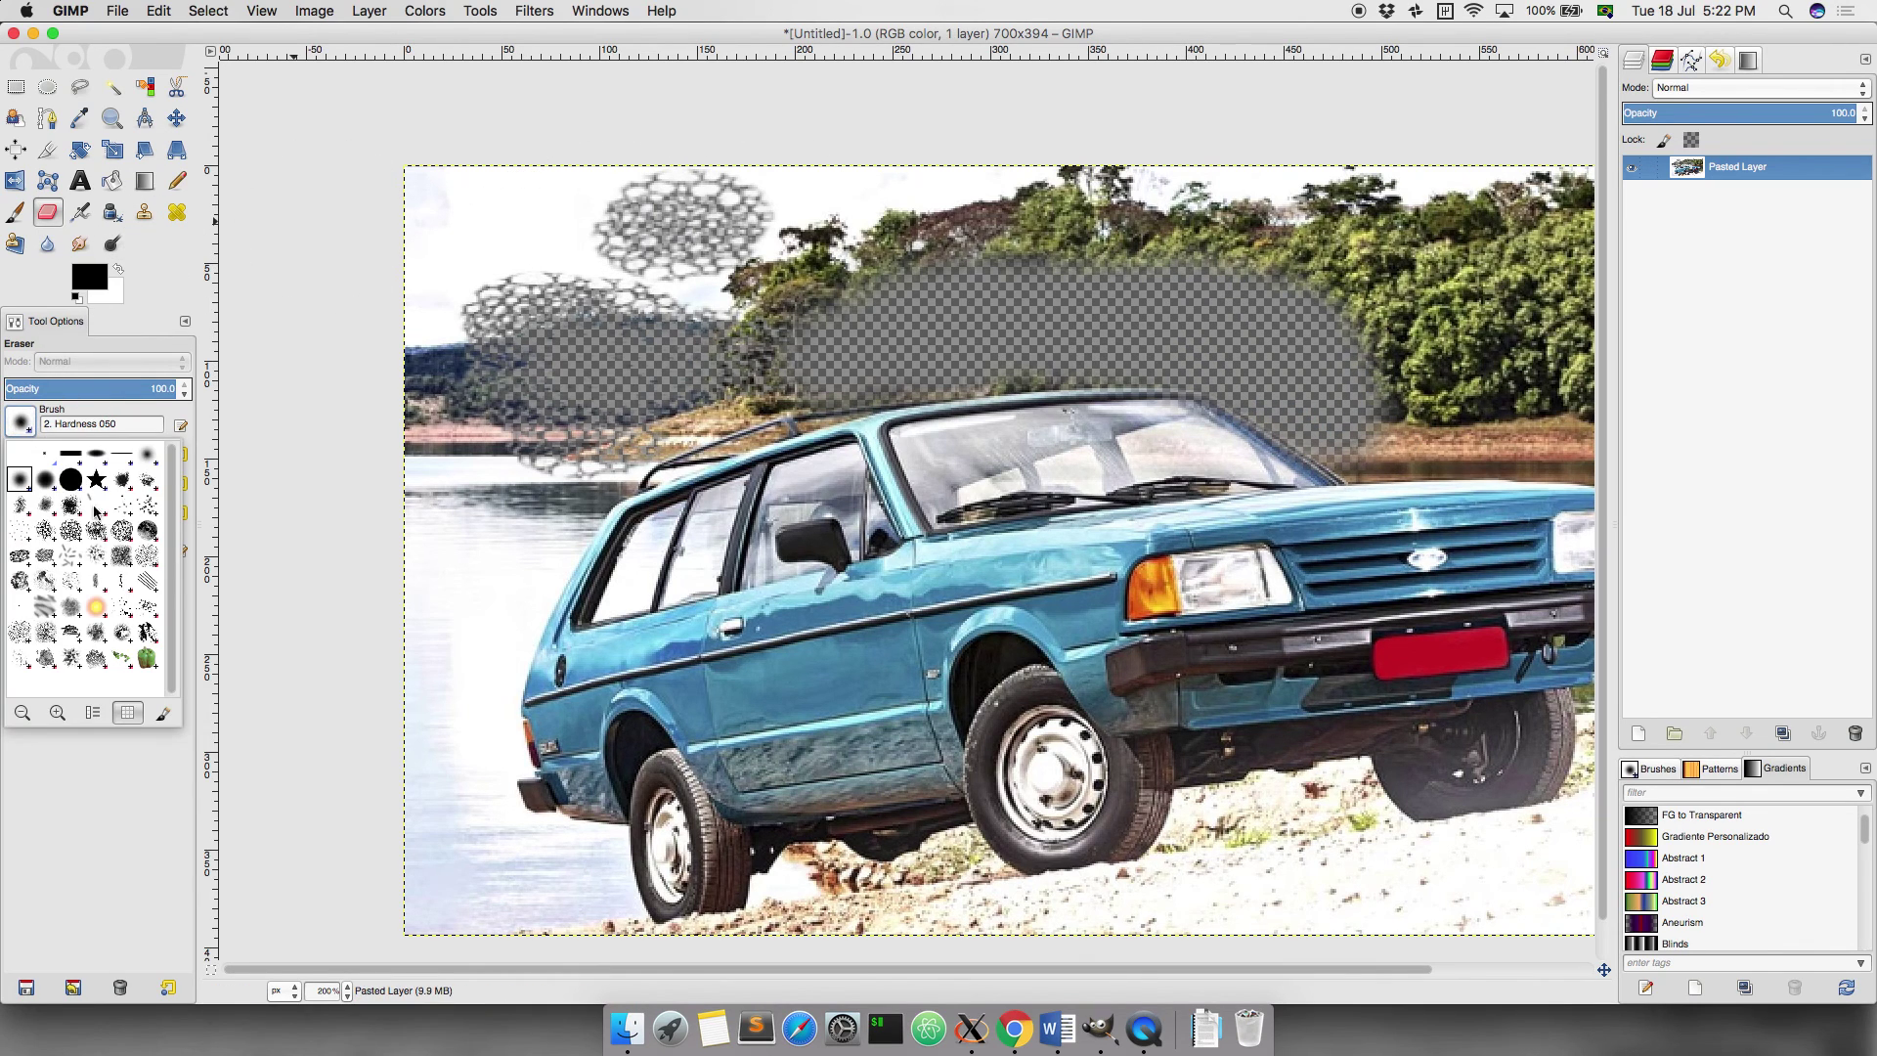
left_click(45, 608)
Step: Erase sand-dune streaks left of the car, along its side and in the upper-left sky
left_click(460, 620)
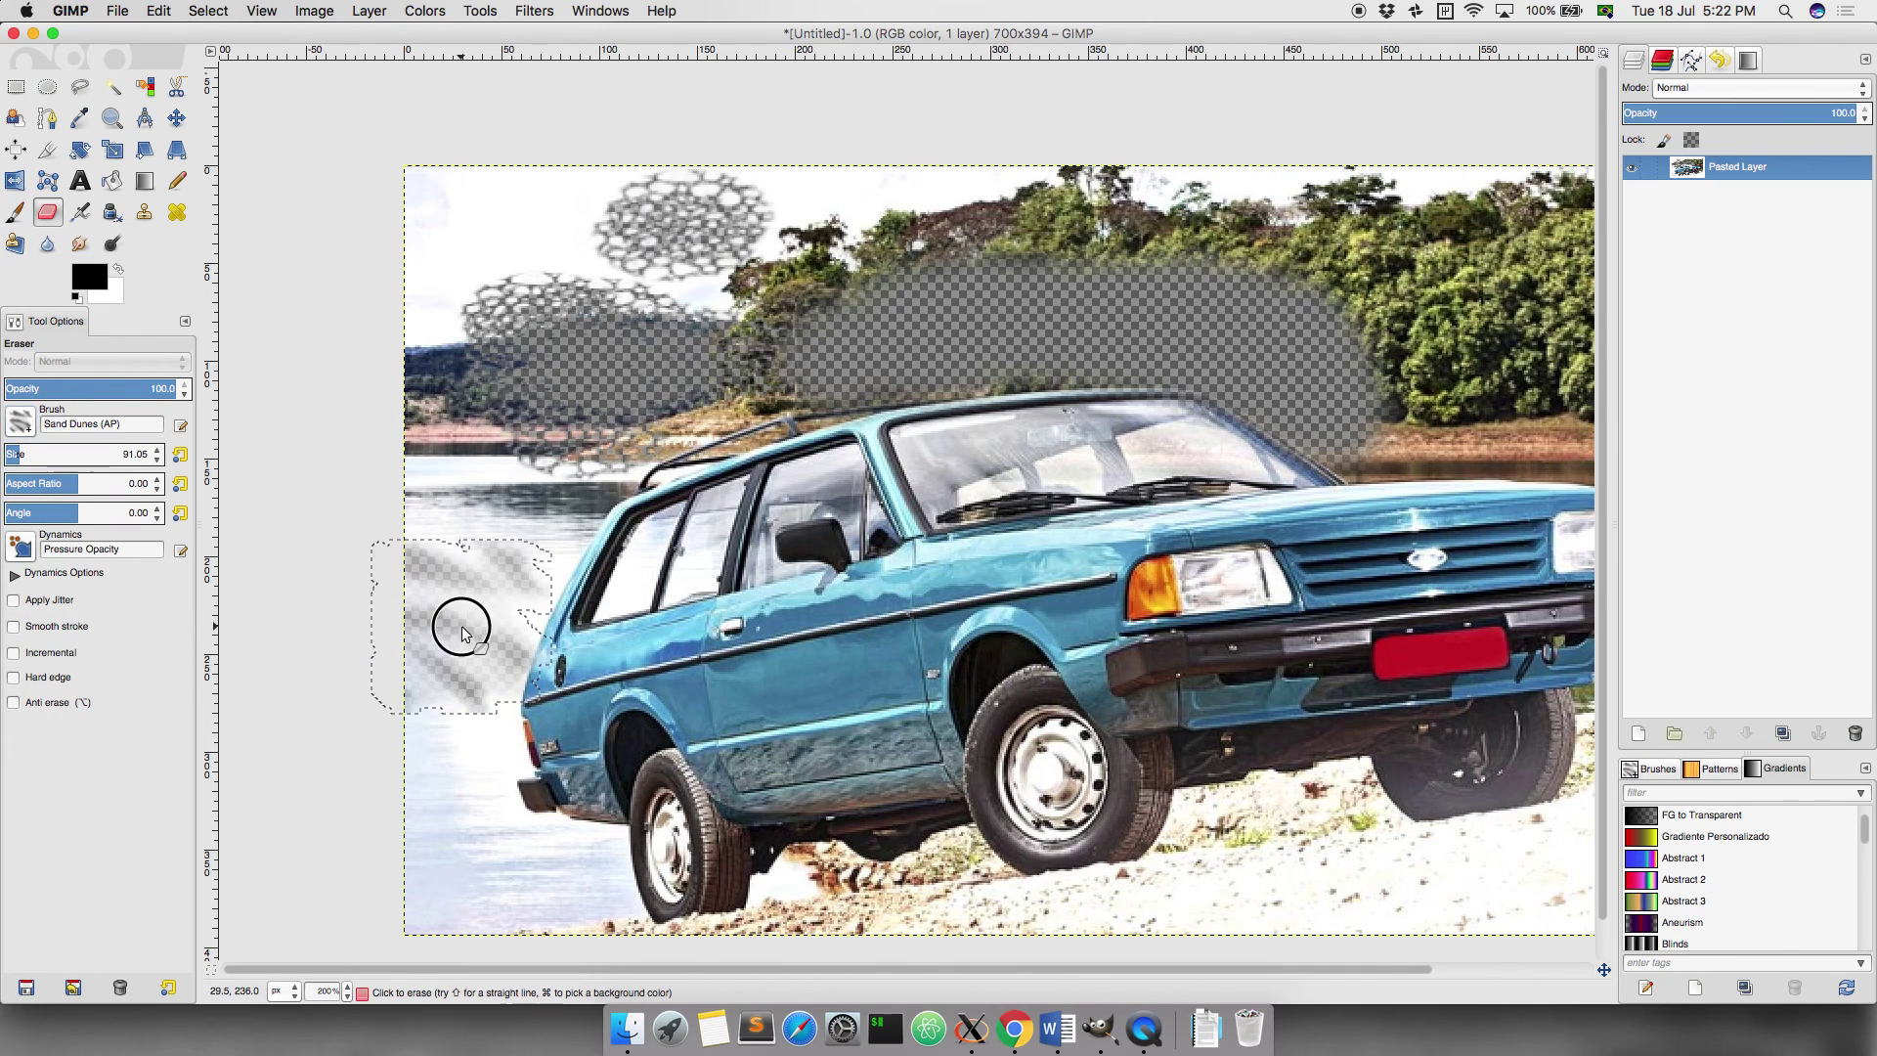
mouse_move(591, 600)
left_mouse_down()
mouse_move(960, 649)
mouse_move(1187, 591)
left_mouse_up()
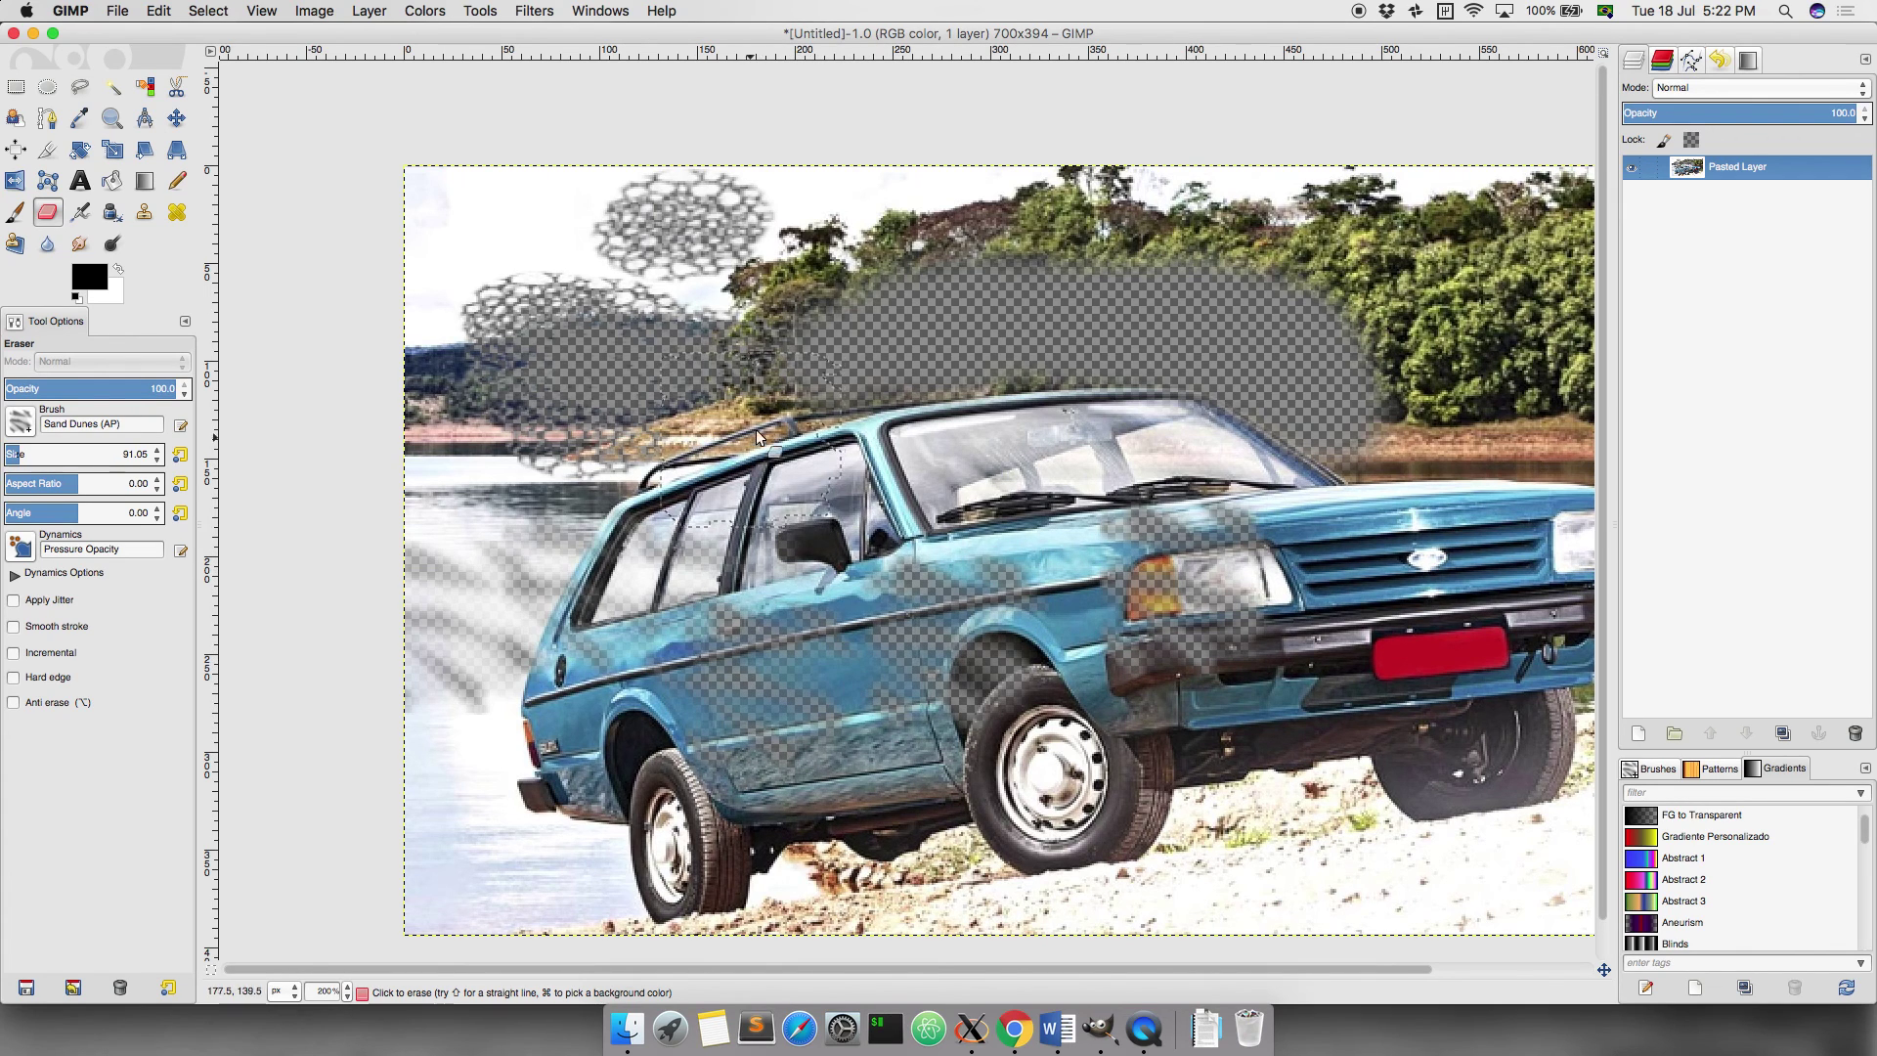
left_click_drag(497, 223, 459, 214)
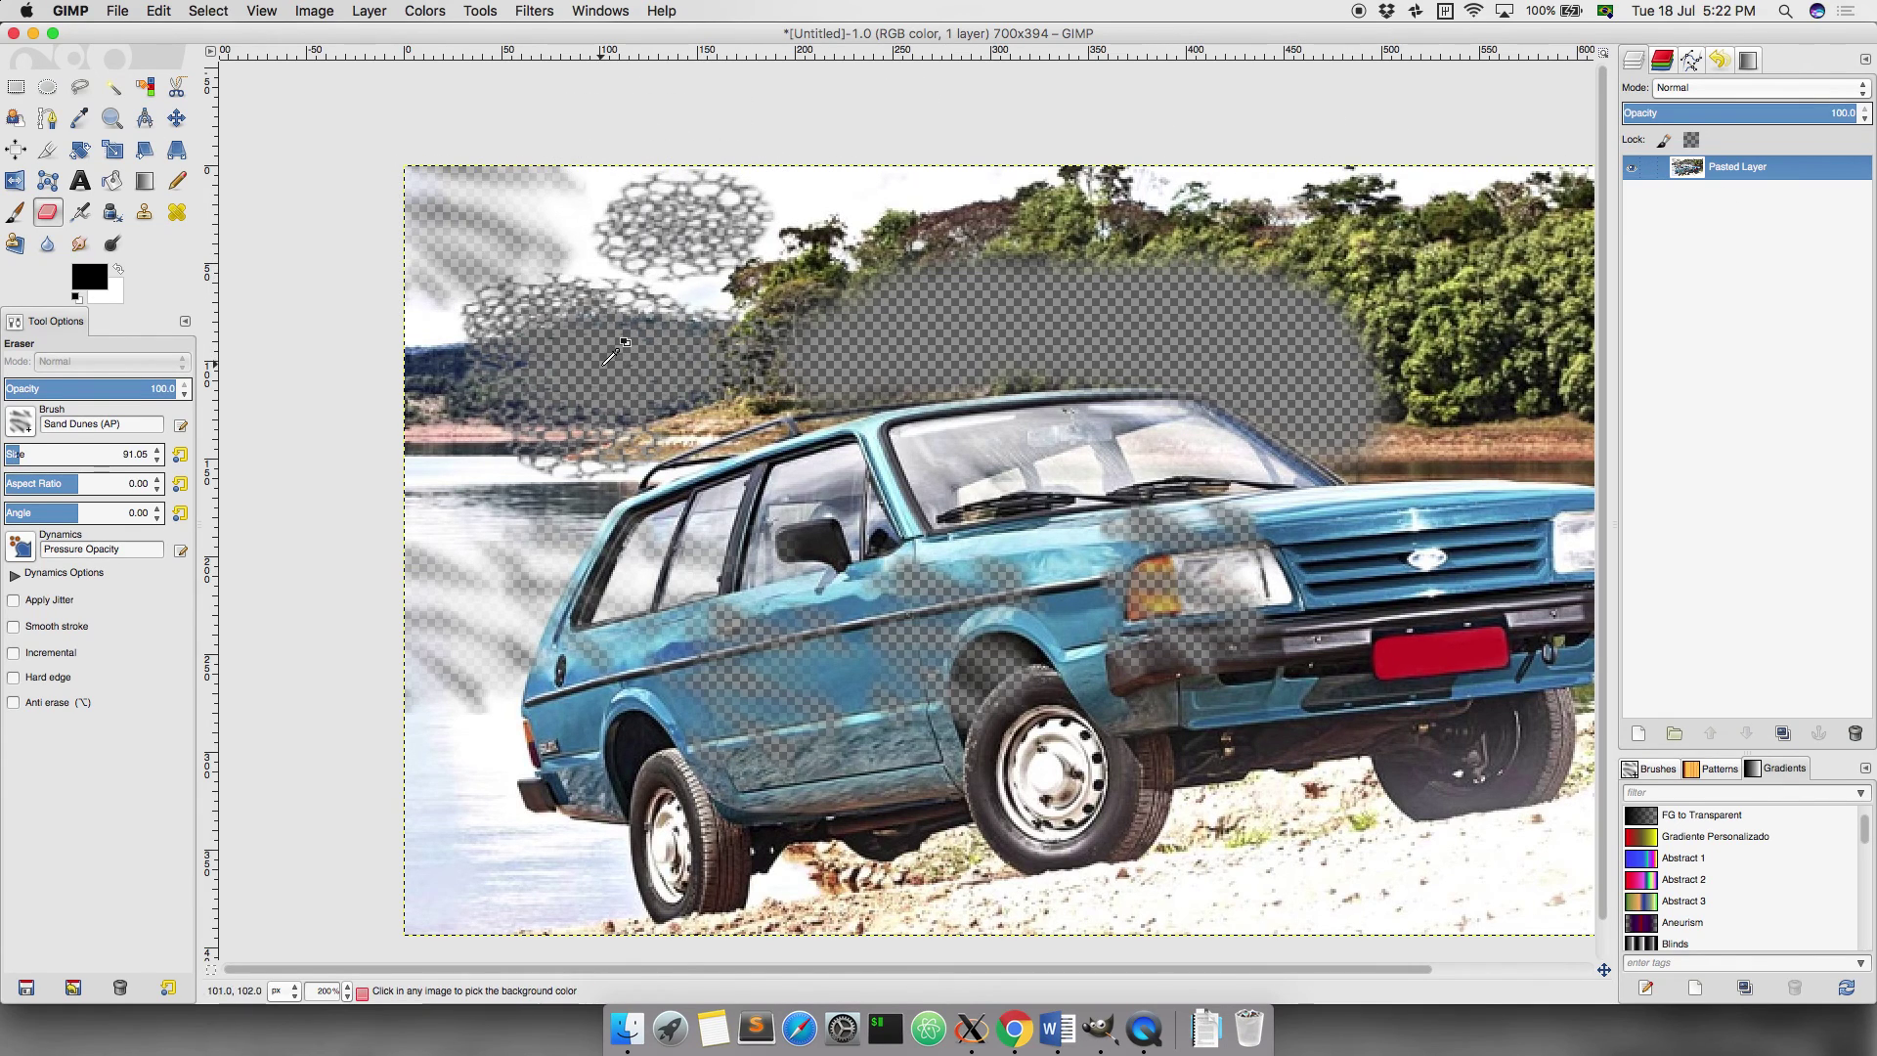
scroll(547, 361, "up", 5)
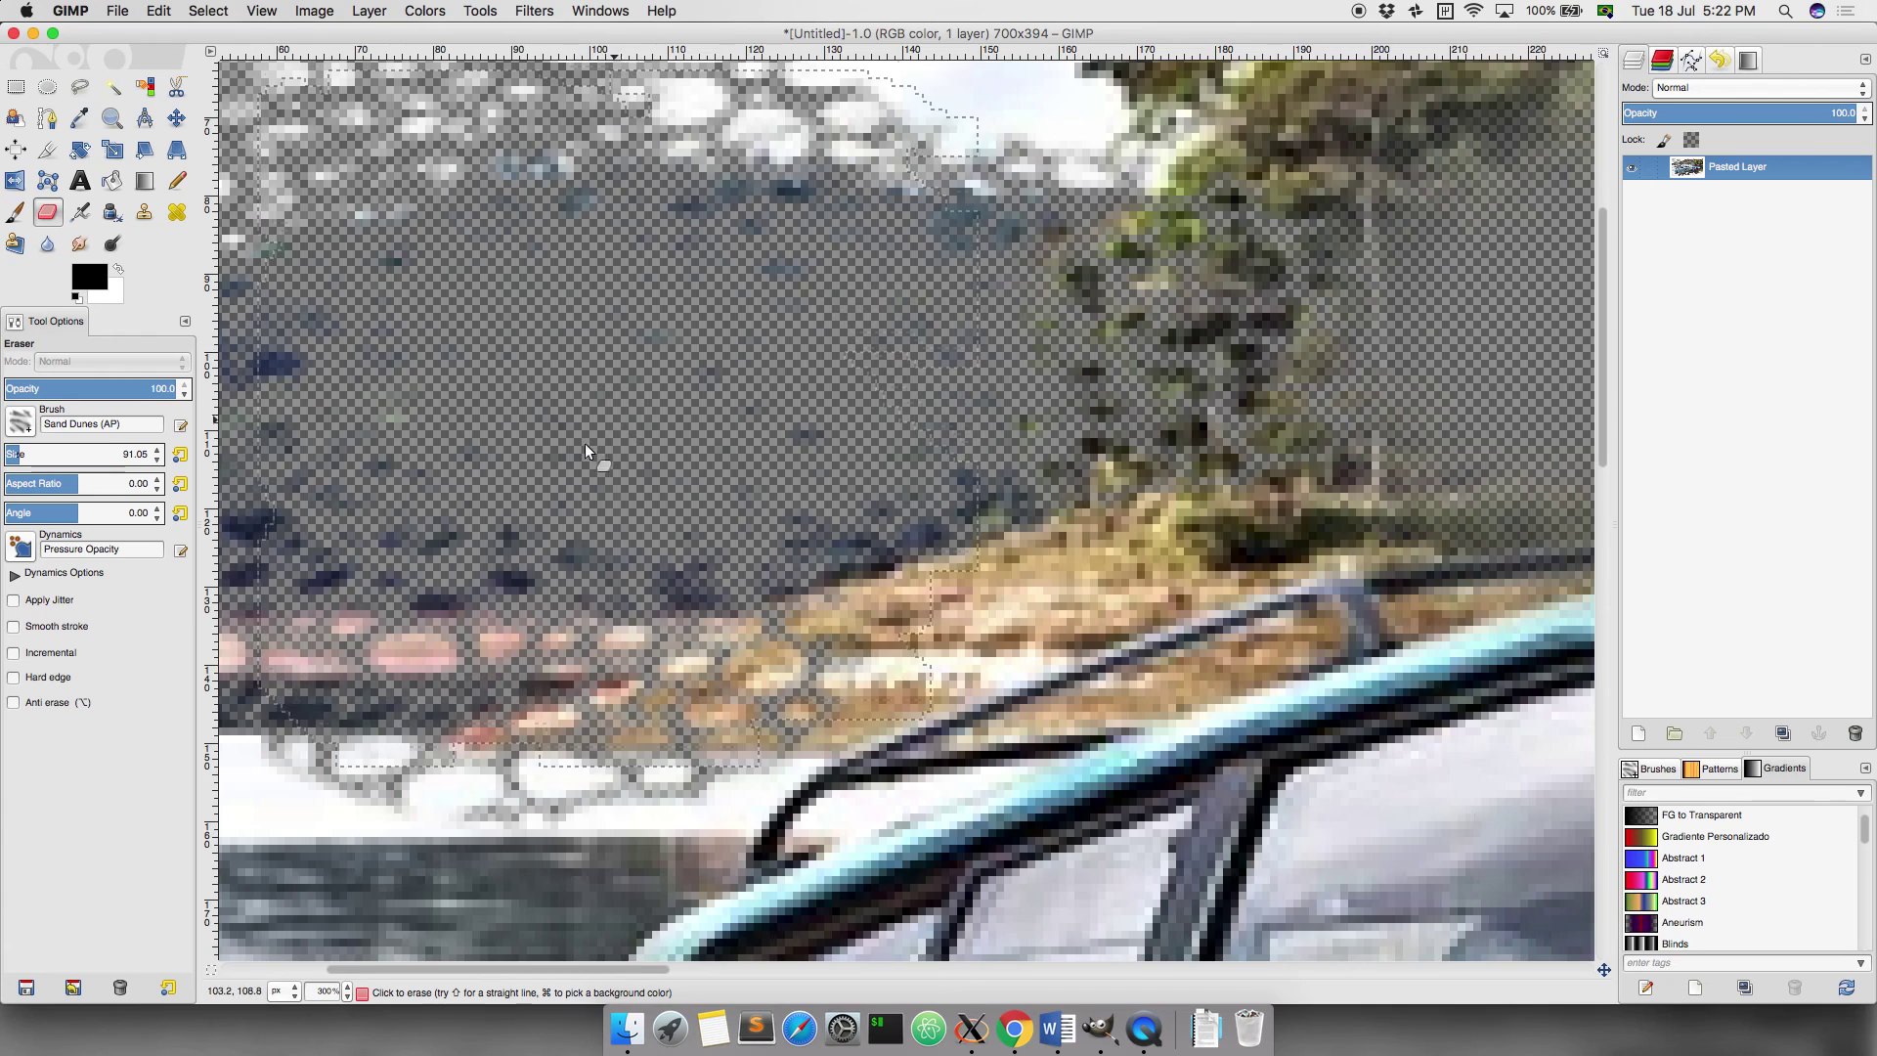
scroll(696, 387, "down", 3)
scroll(702, 382, "down", 2)
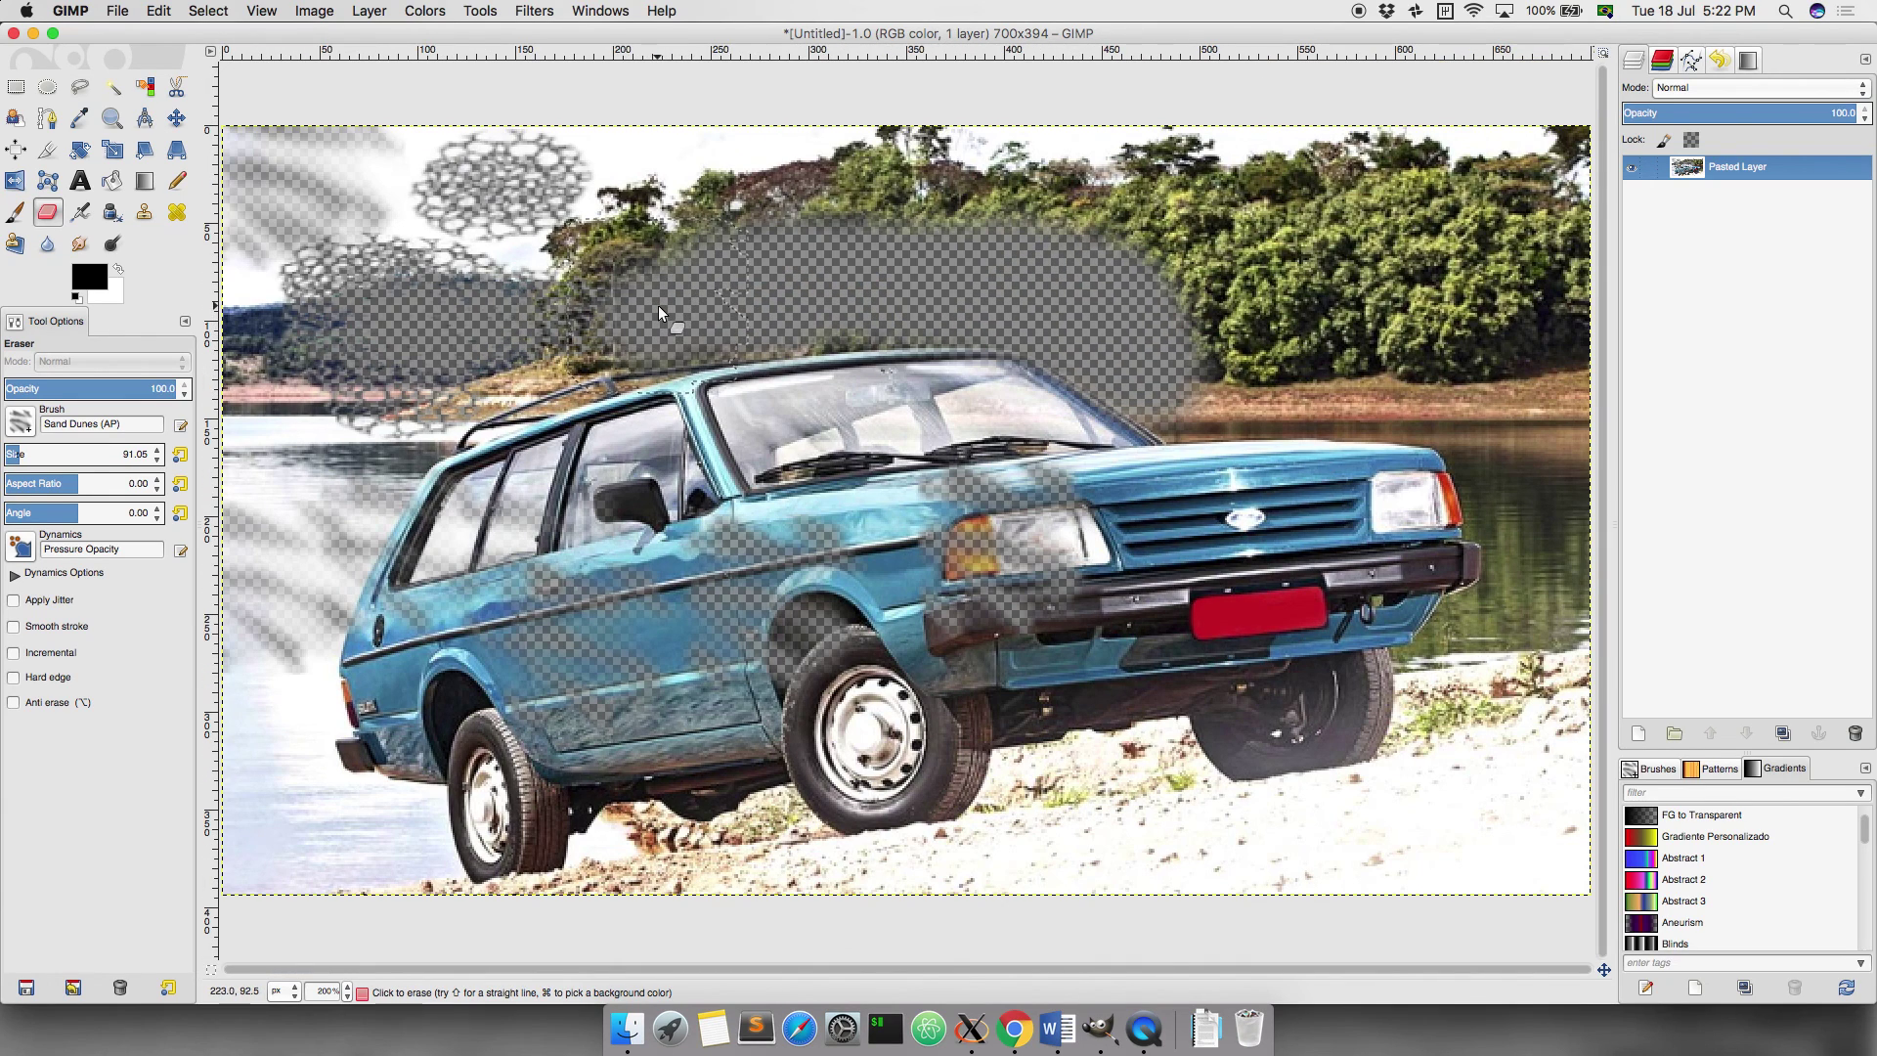
scroll(658, 305, "left", 2)
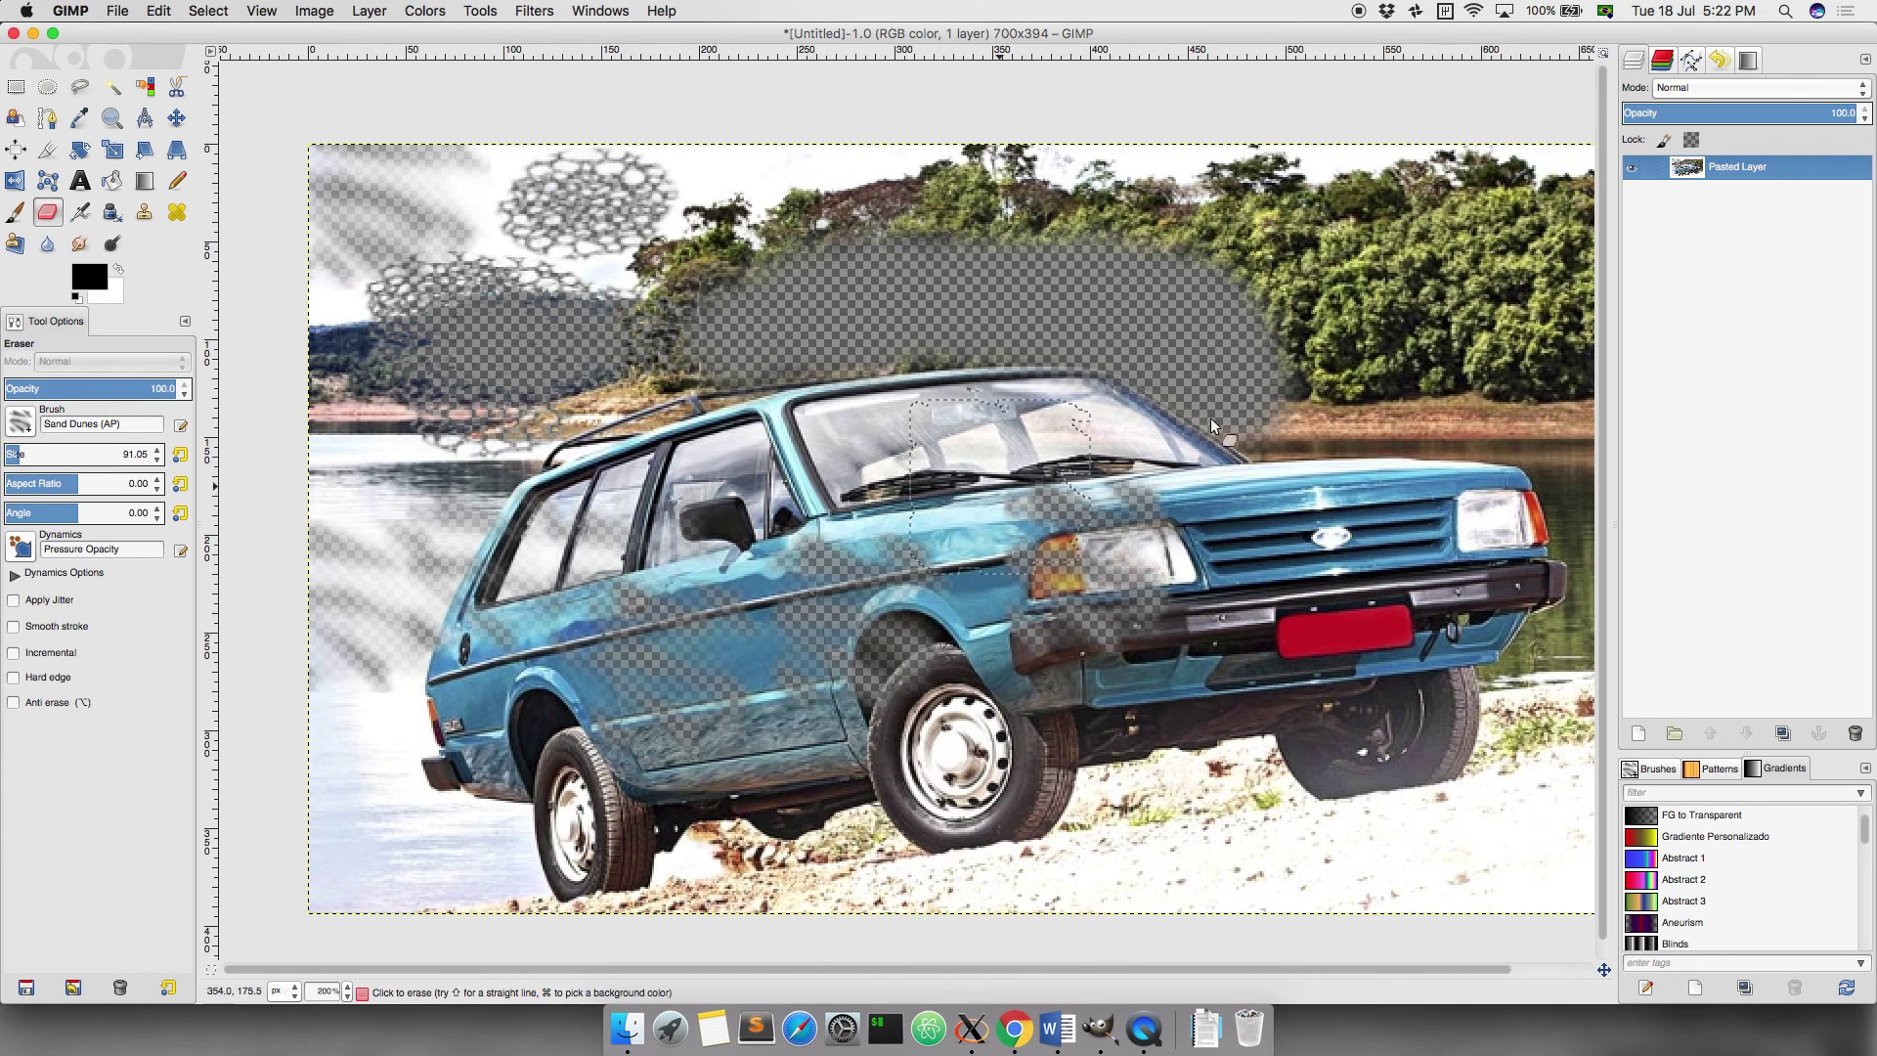
Step: Try Remove Alpha Channel on the photo layer, undo it, then erase more sky near the treeline
right_click(1691, 168)
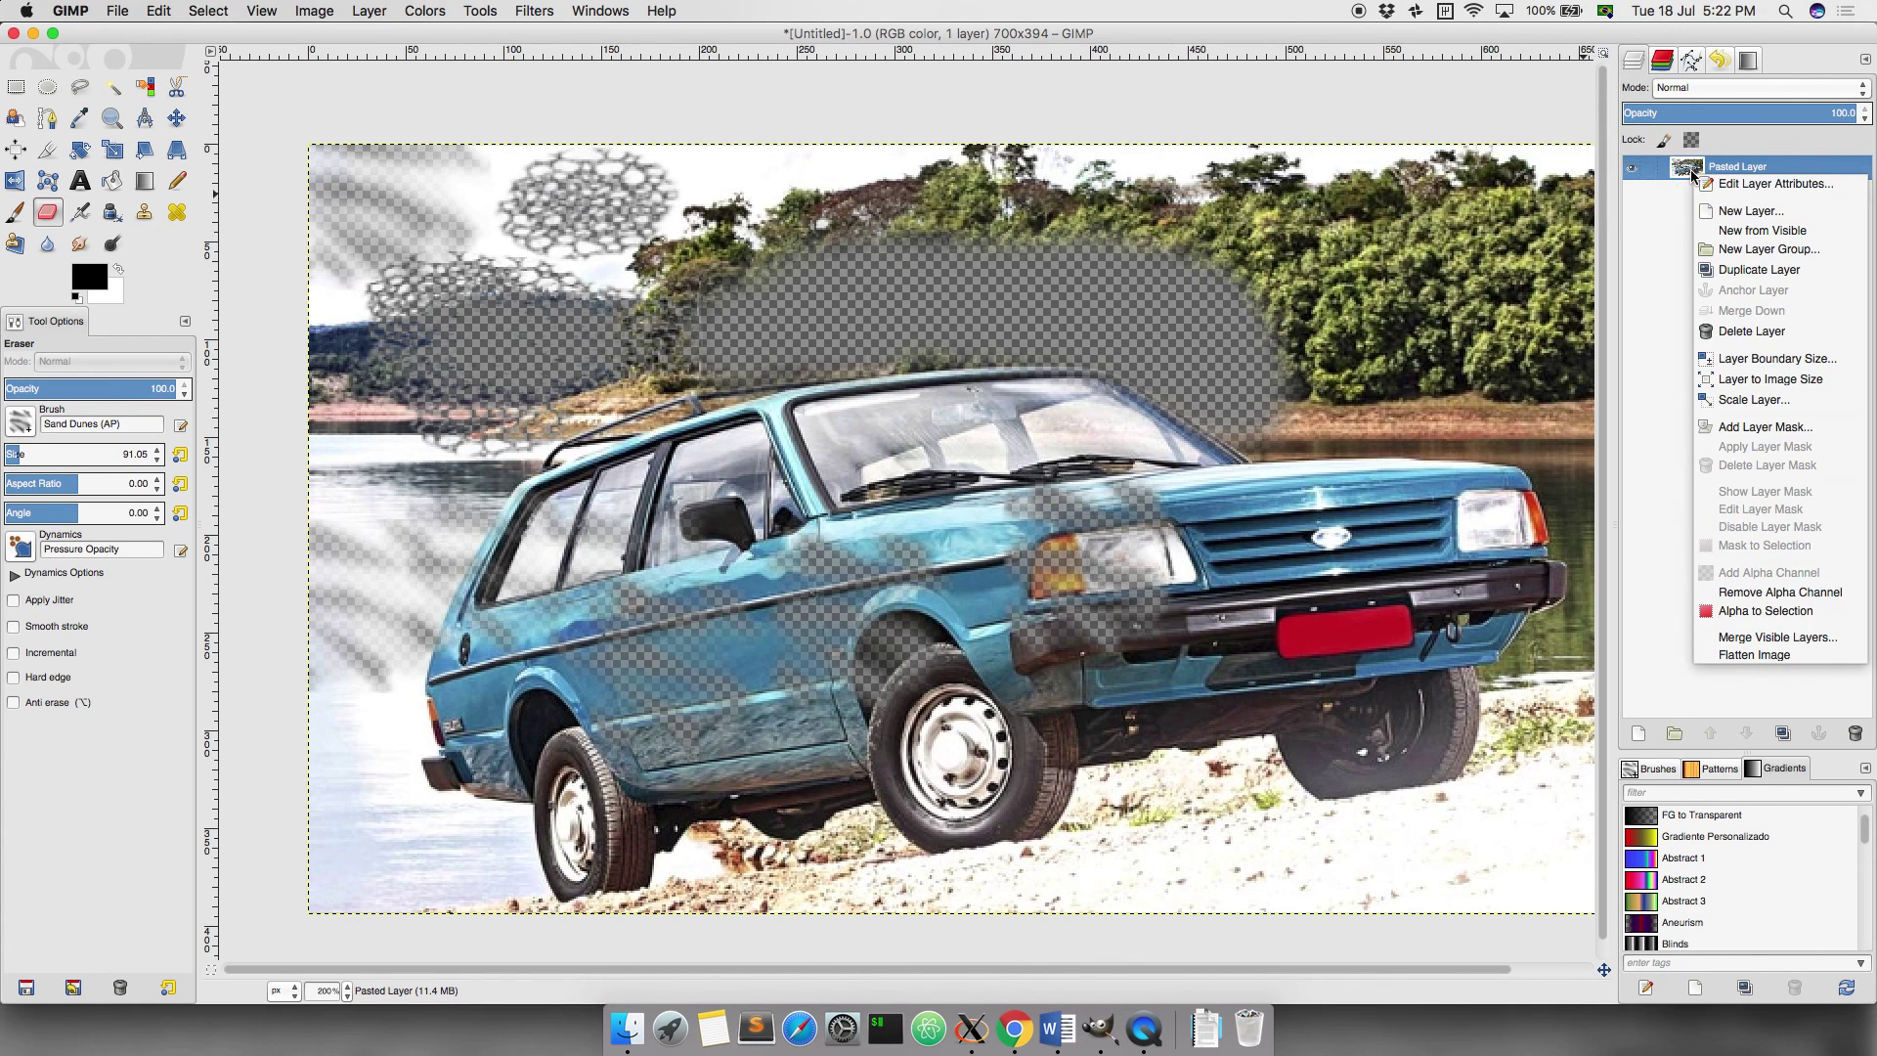
left_click(1753, 592)
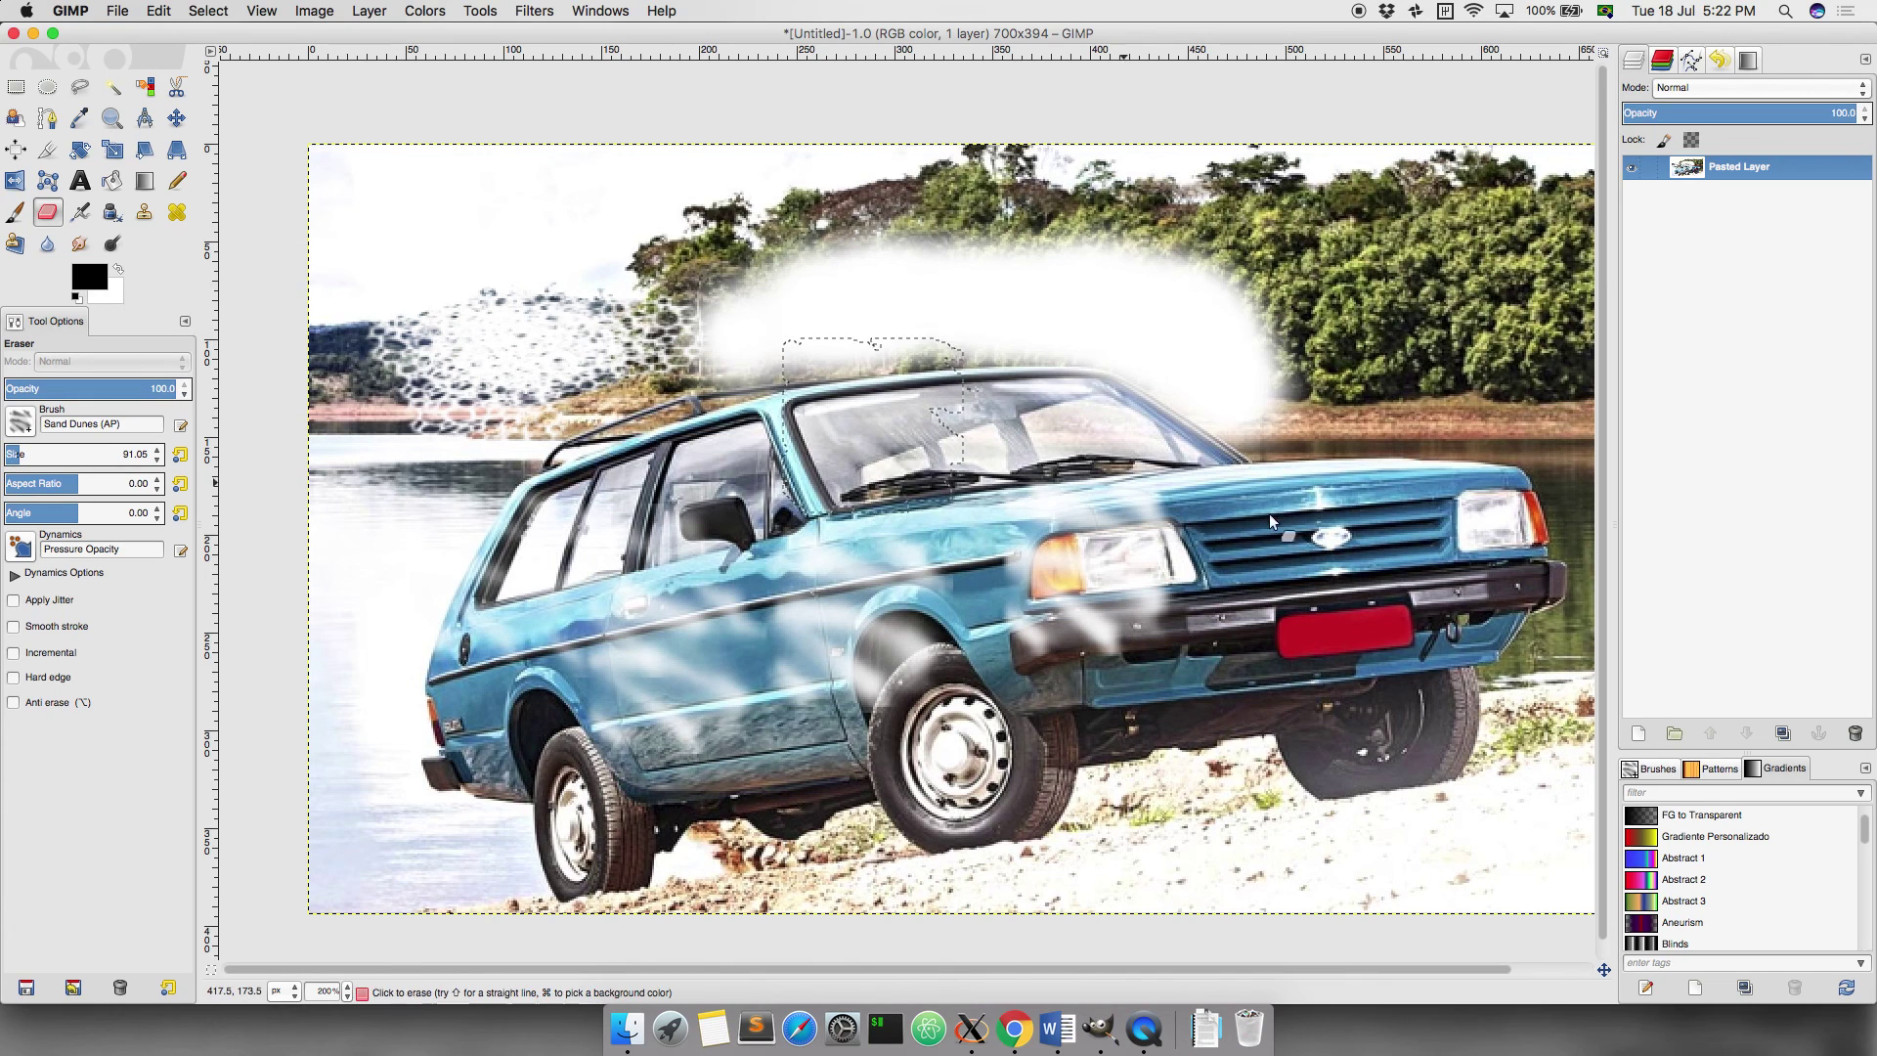
key("ctrl+z")
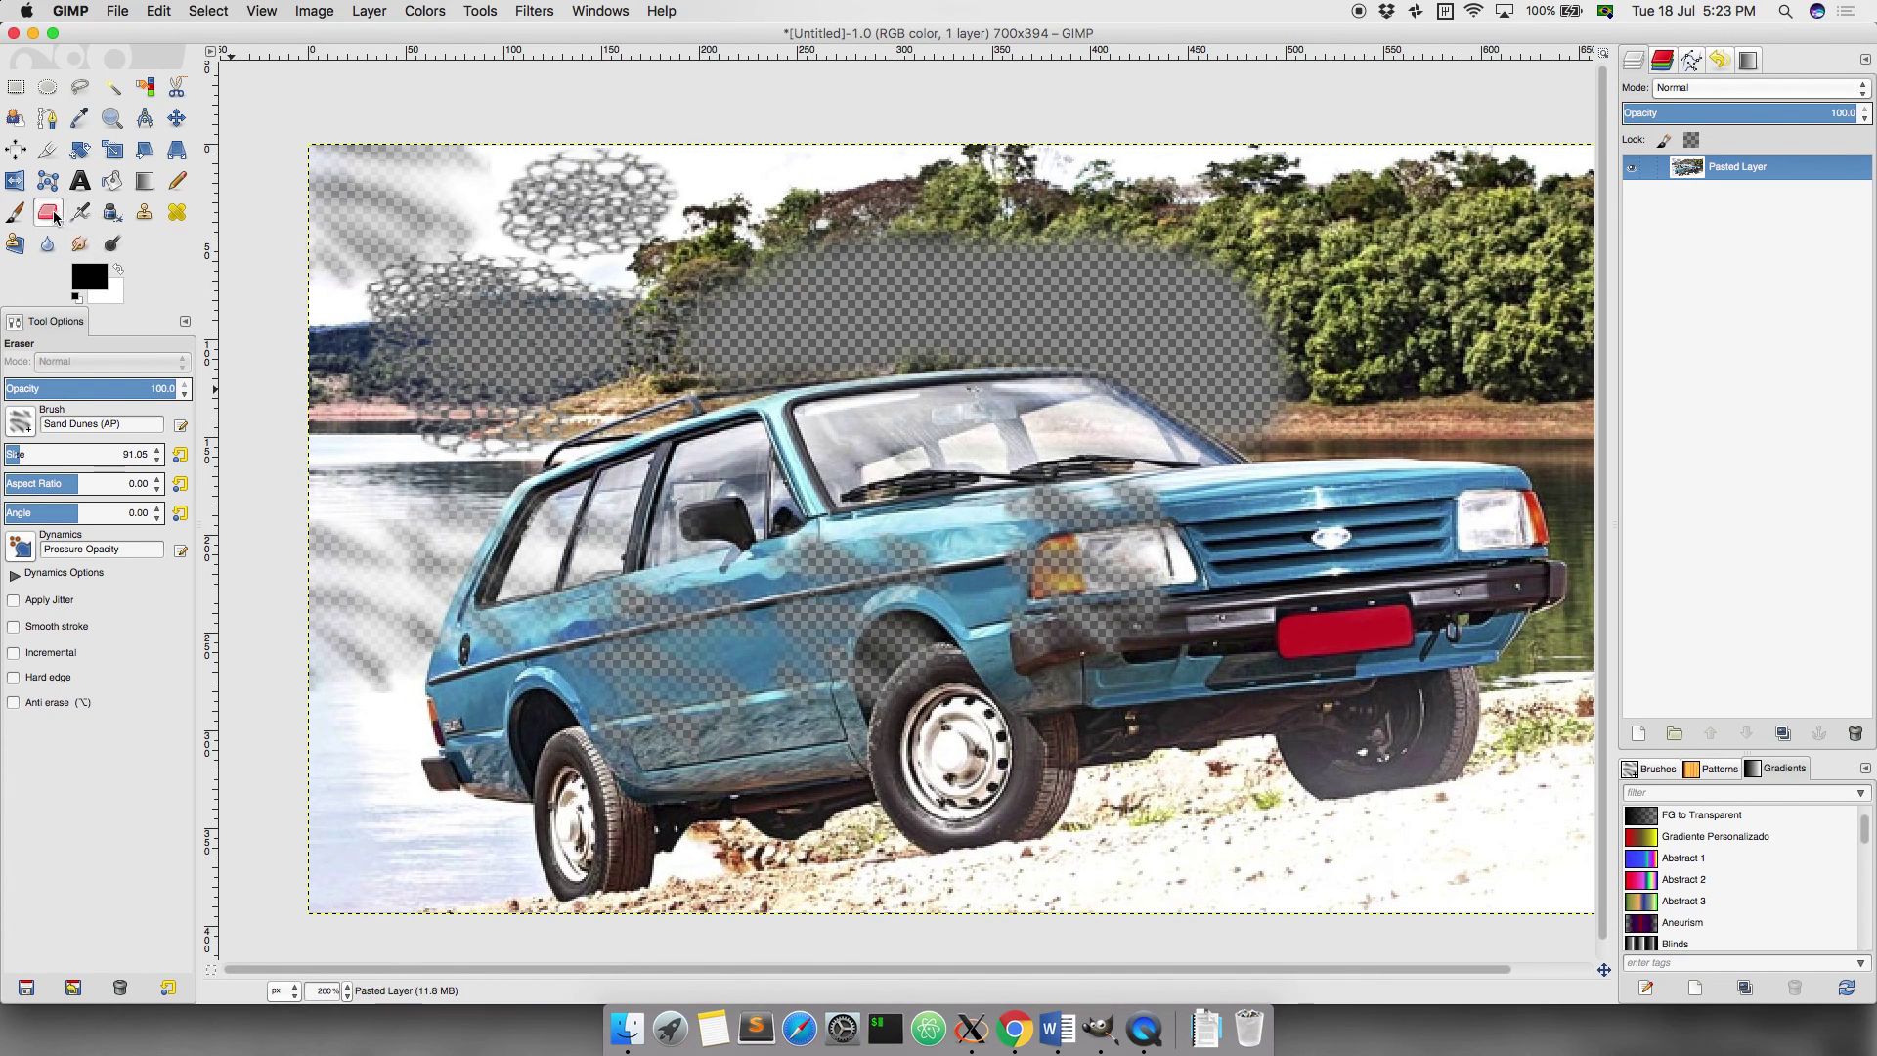
left_click_drag(375, 252, 593, 331)
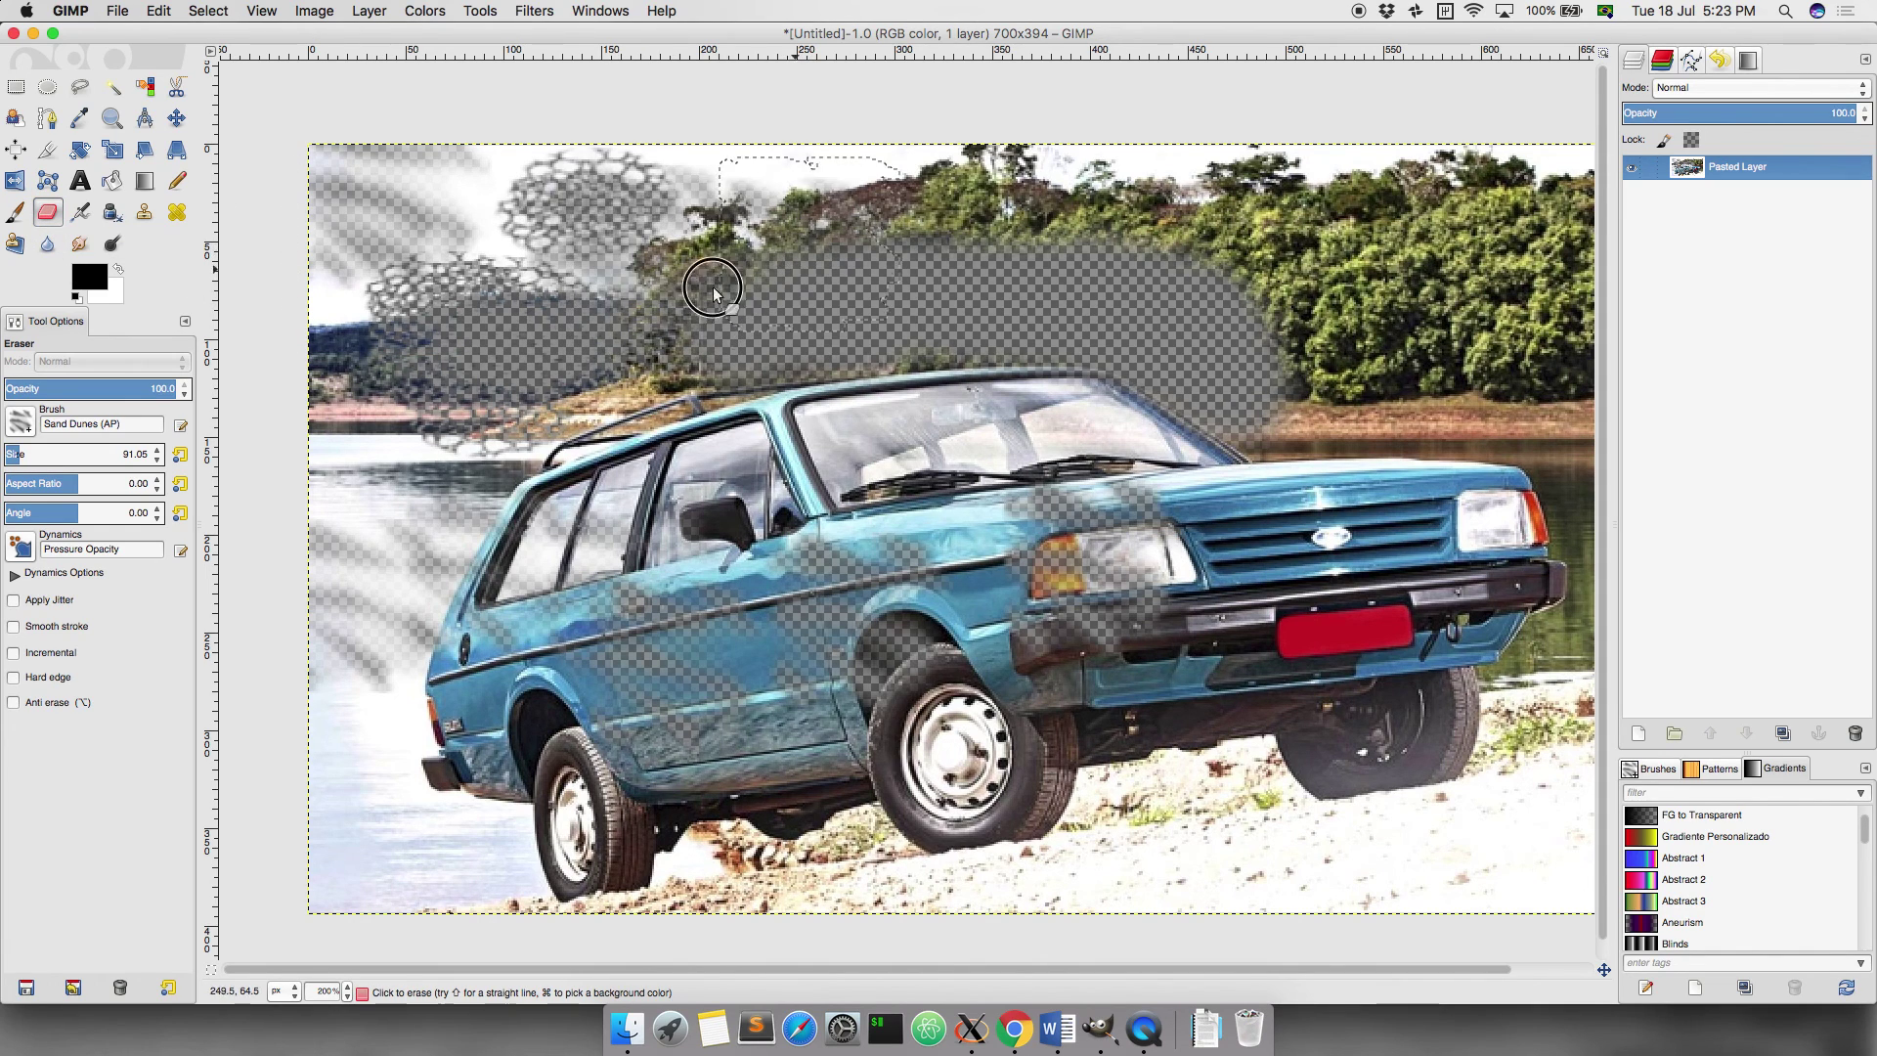
Step: Paint dark Paintbrush strokes over the upper-left sky, then erase some and undo that erasure
left_click(16, 213)
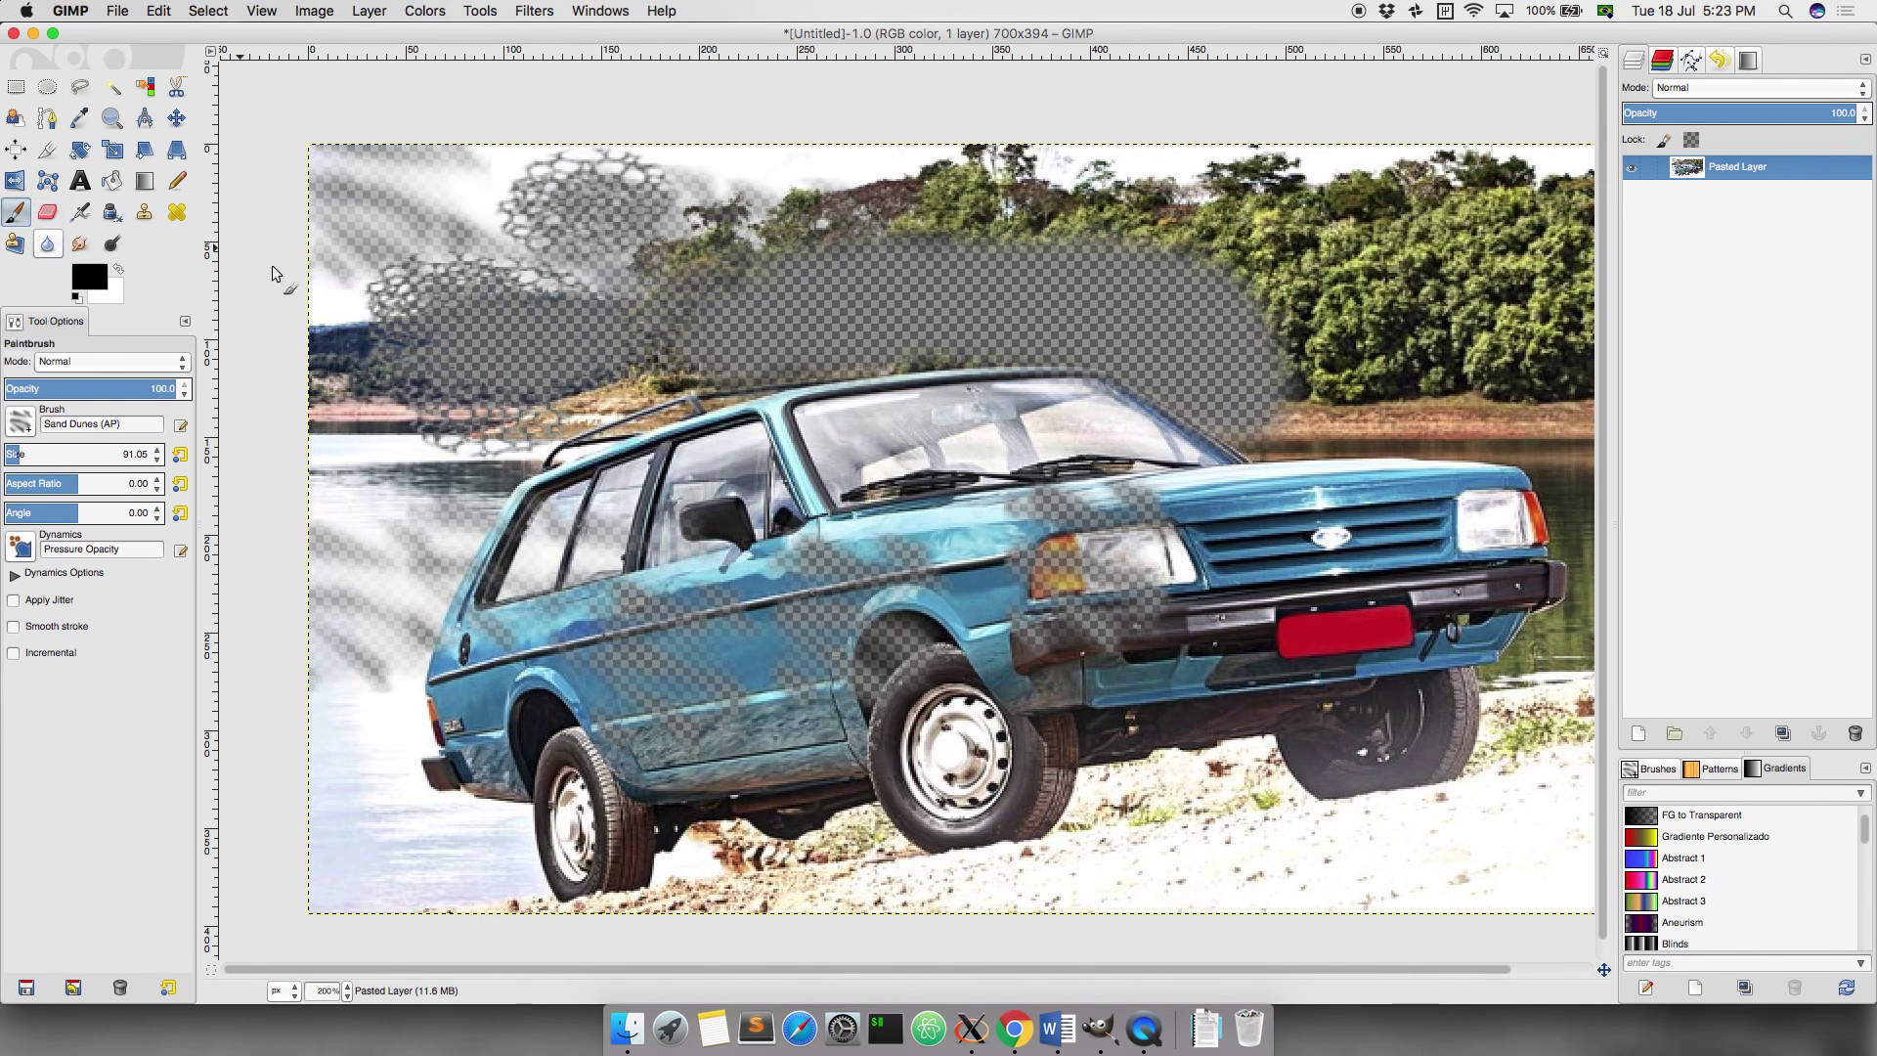
left_click_drag(528, 322, 645, 196)
mouse_move(493, 363)
left_mouse_down()
mouse_move(554, 302)
mouse_move(508, 264)
left_mouse_up()
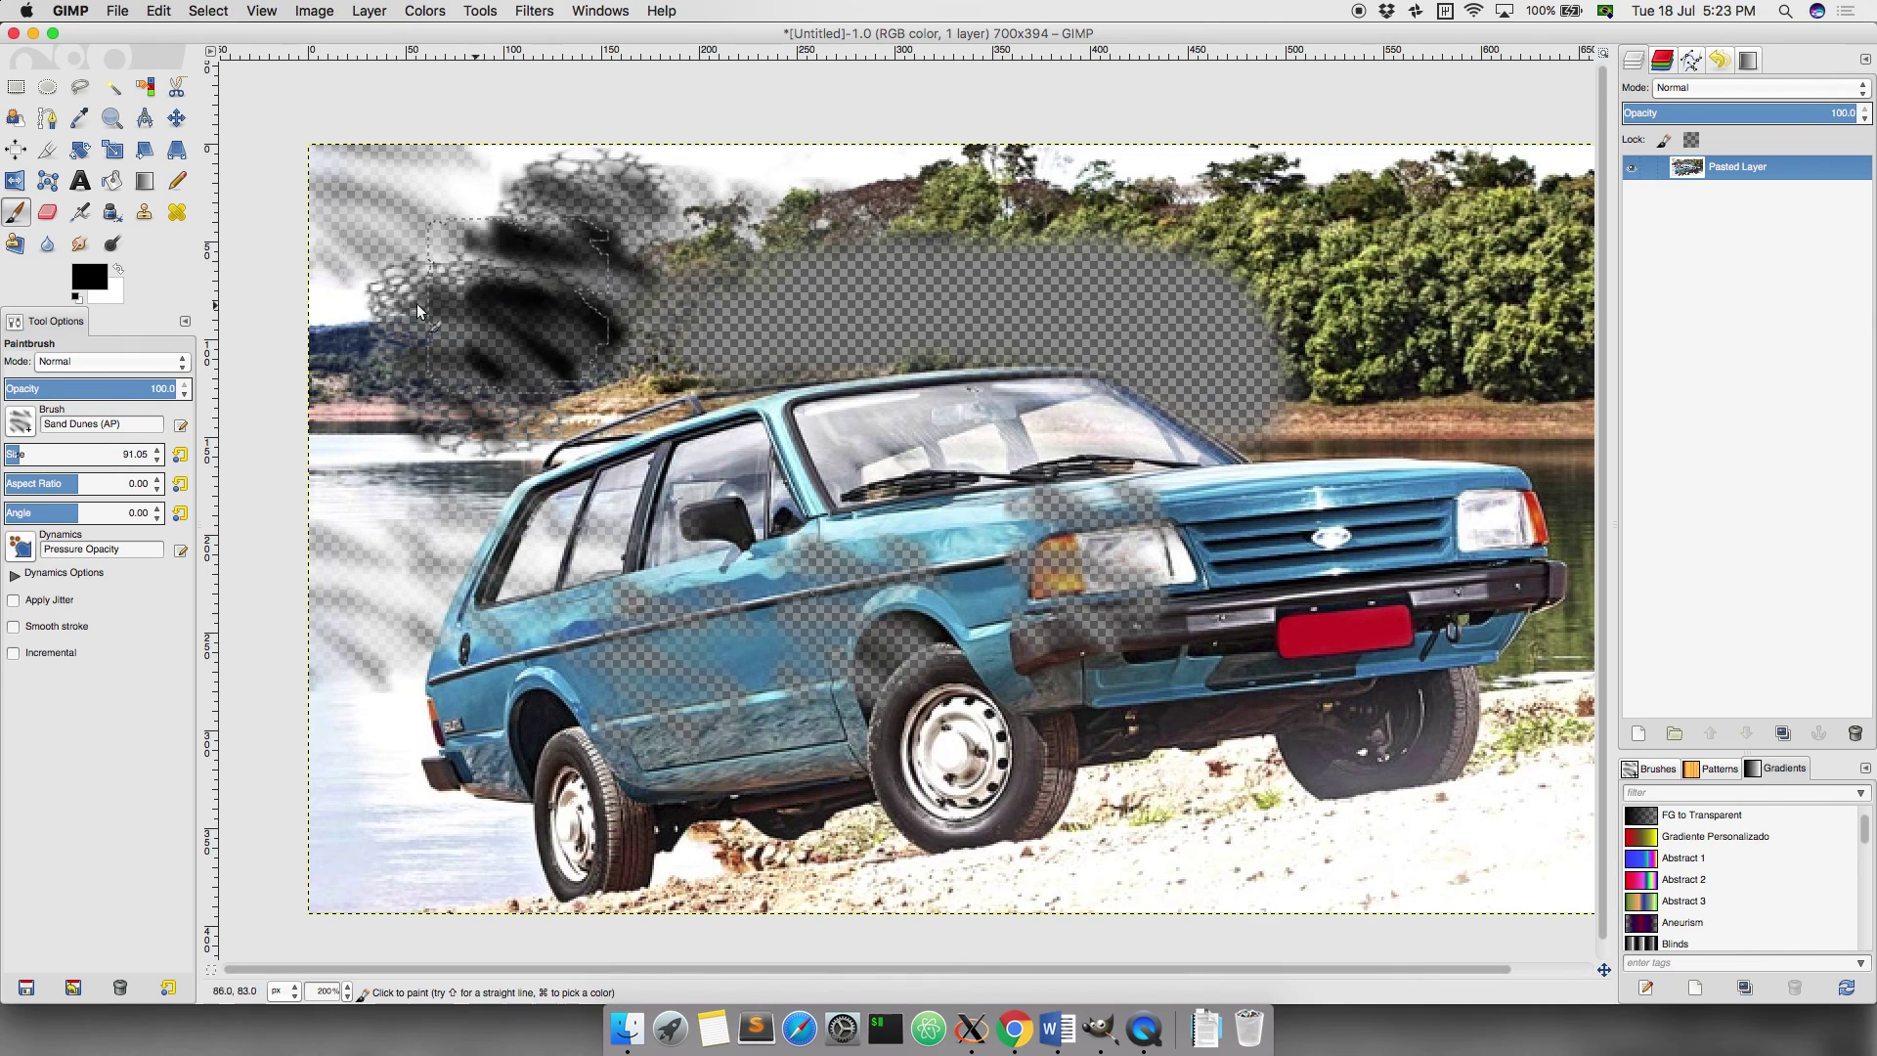
left_click(46, 212)
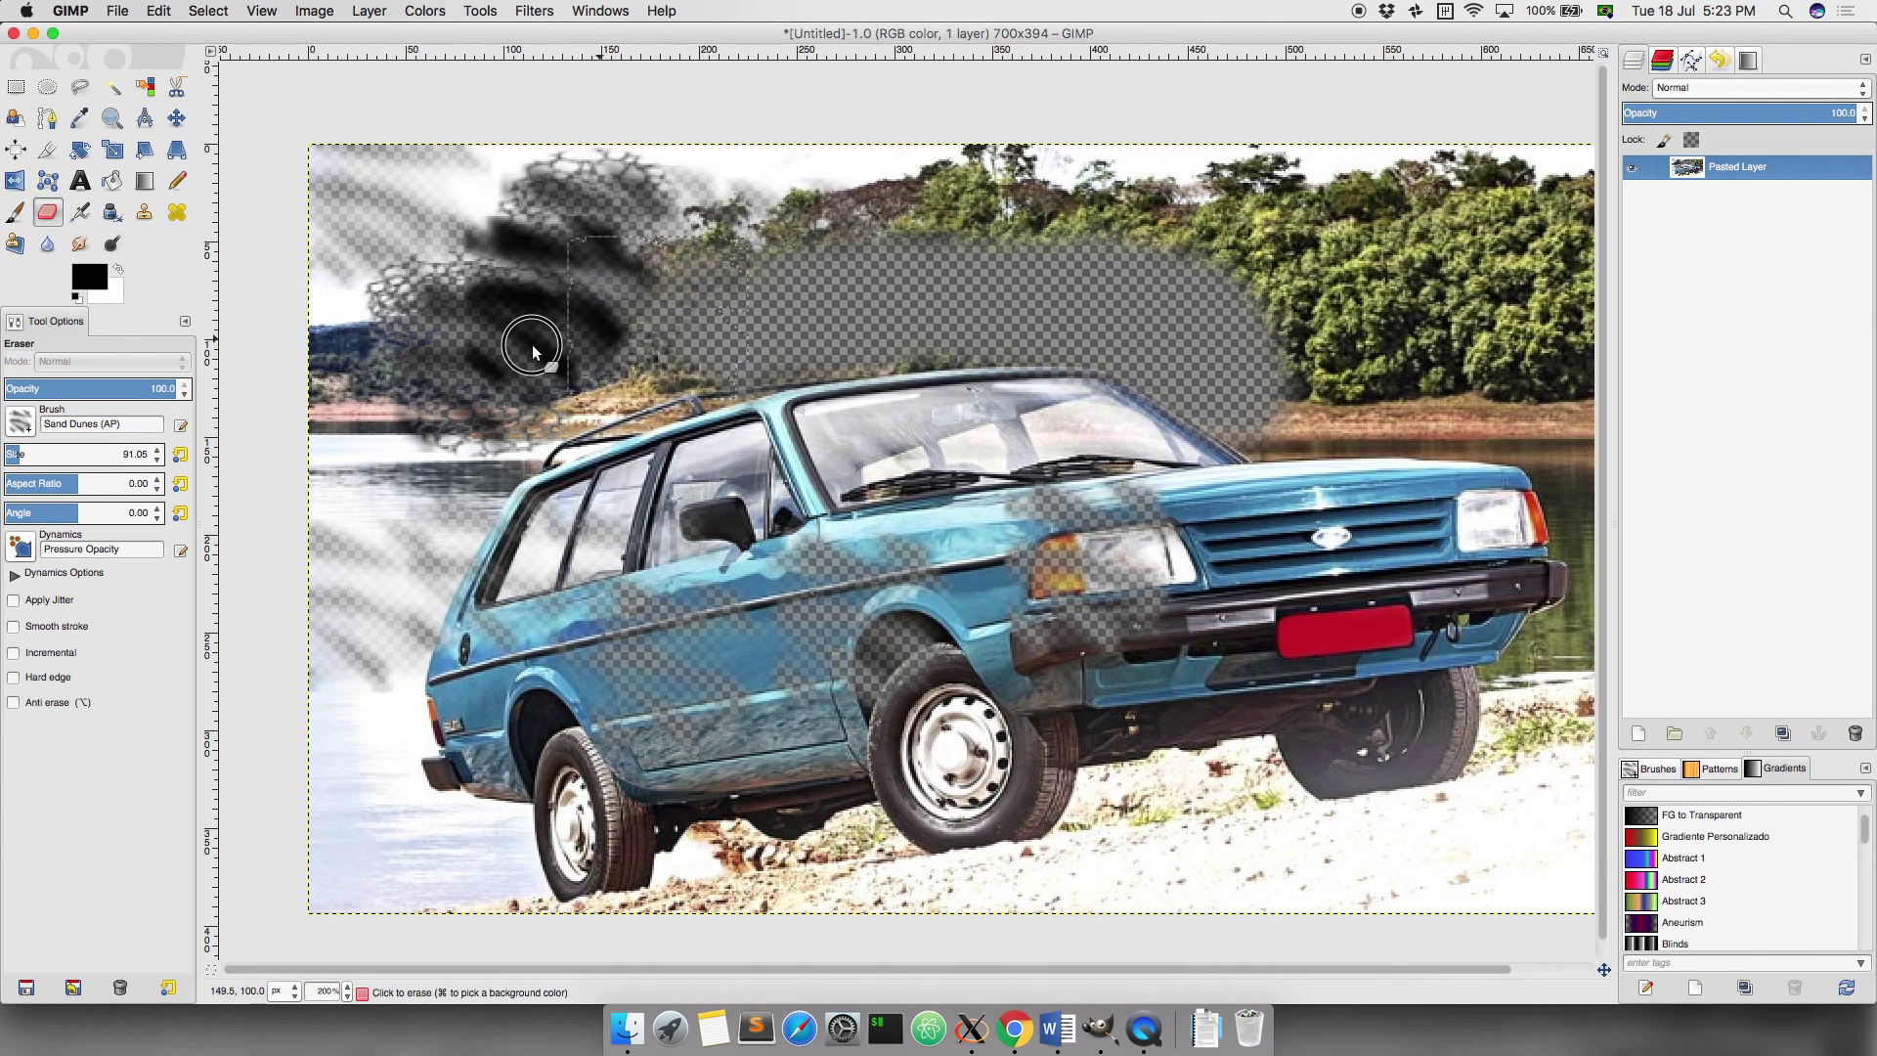
mouse_move(616, 391)
left_mouse_down()
mouse_move(518, 195)
mouse_move(575, 296)
left_mouse_up()
key("super+z")
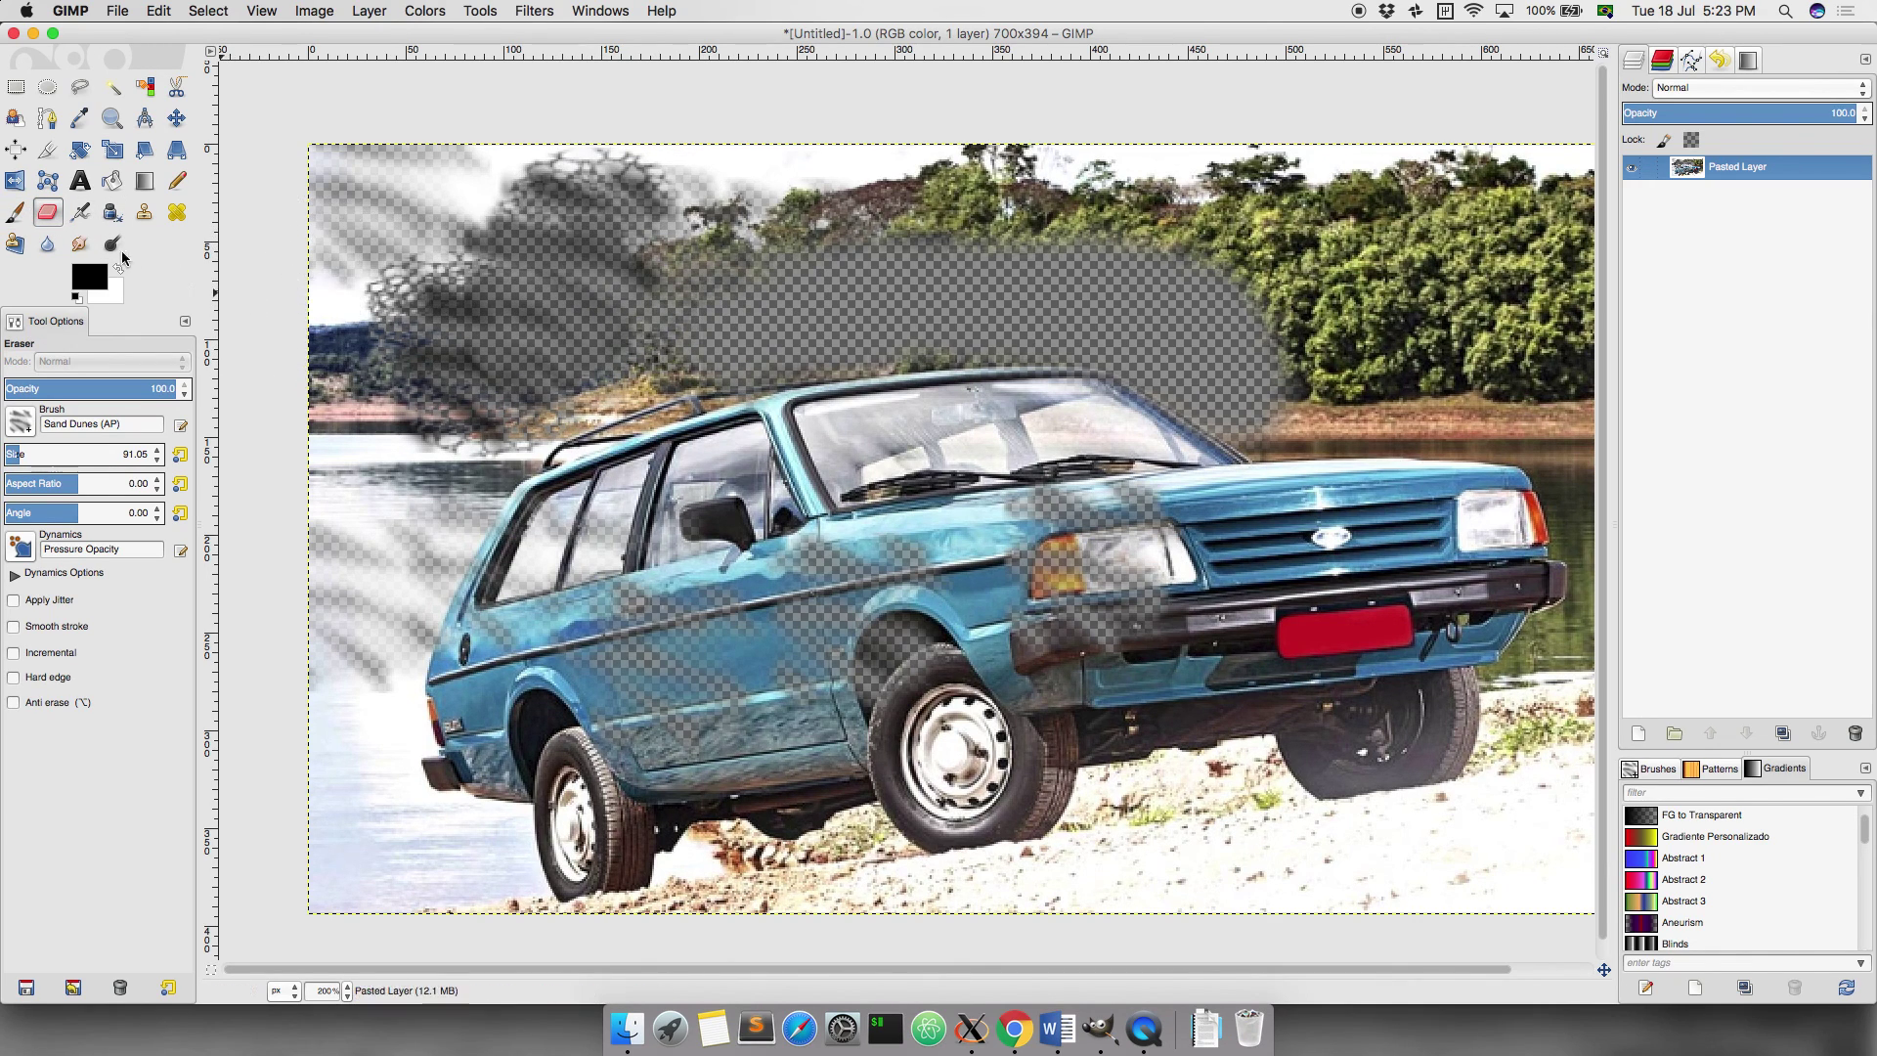
Step: Select the Airbrush at 100% zoom with the 2. Hardness 050 brush
left_click(80, 212)
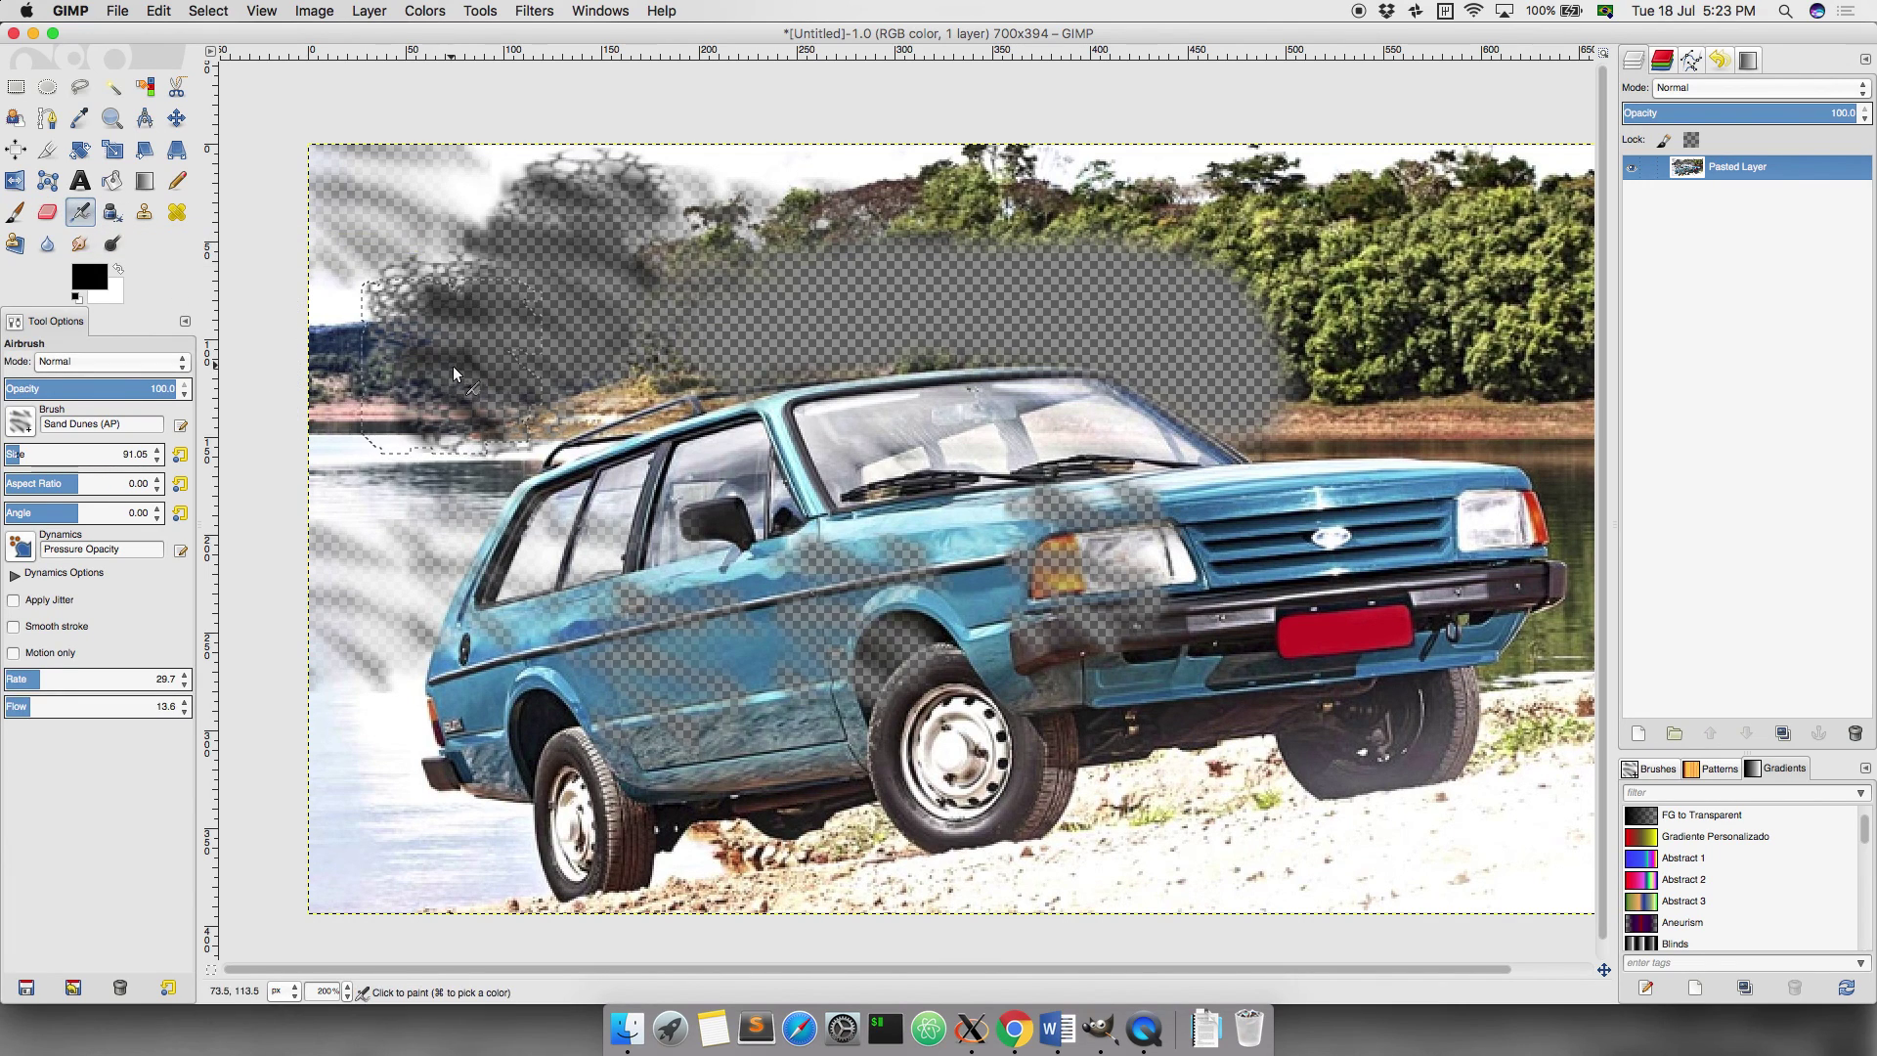
key("1")
scroll(813, 449, "right", 5)
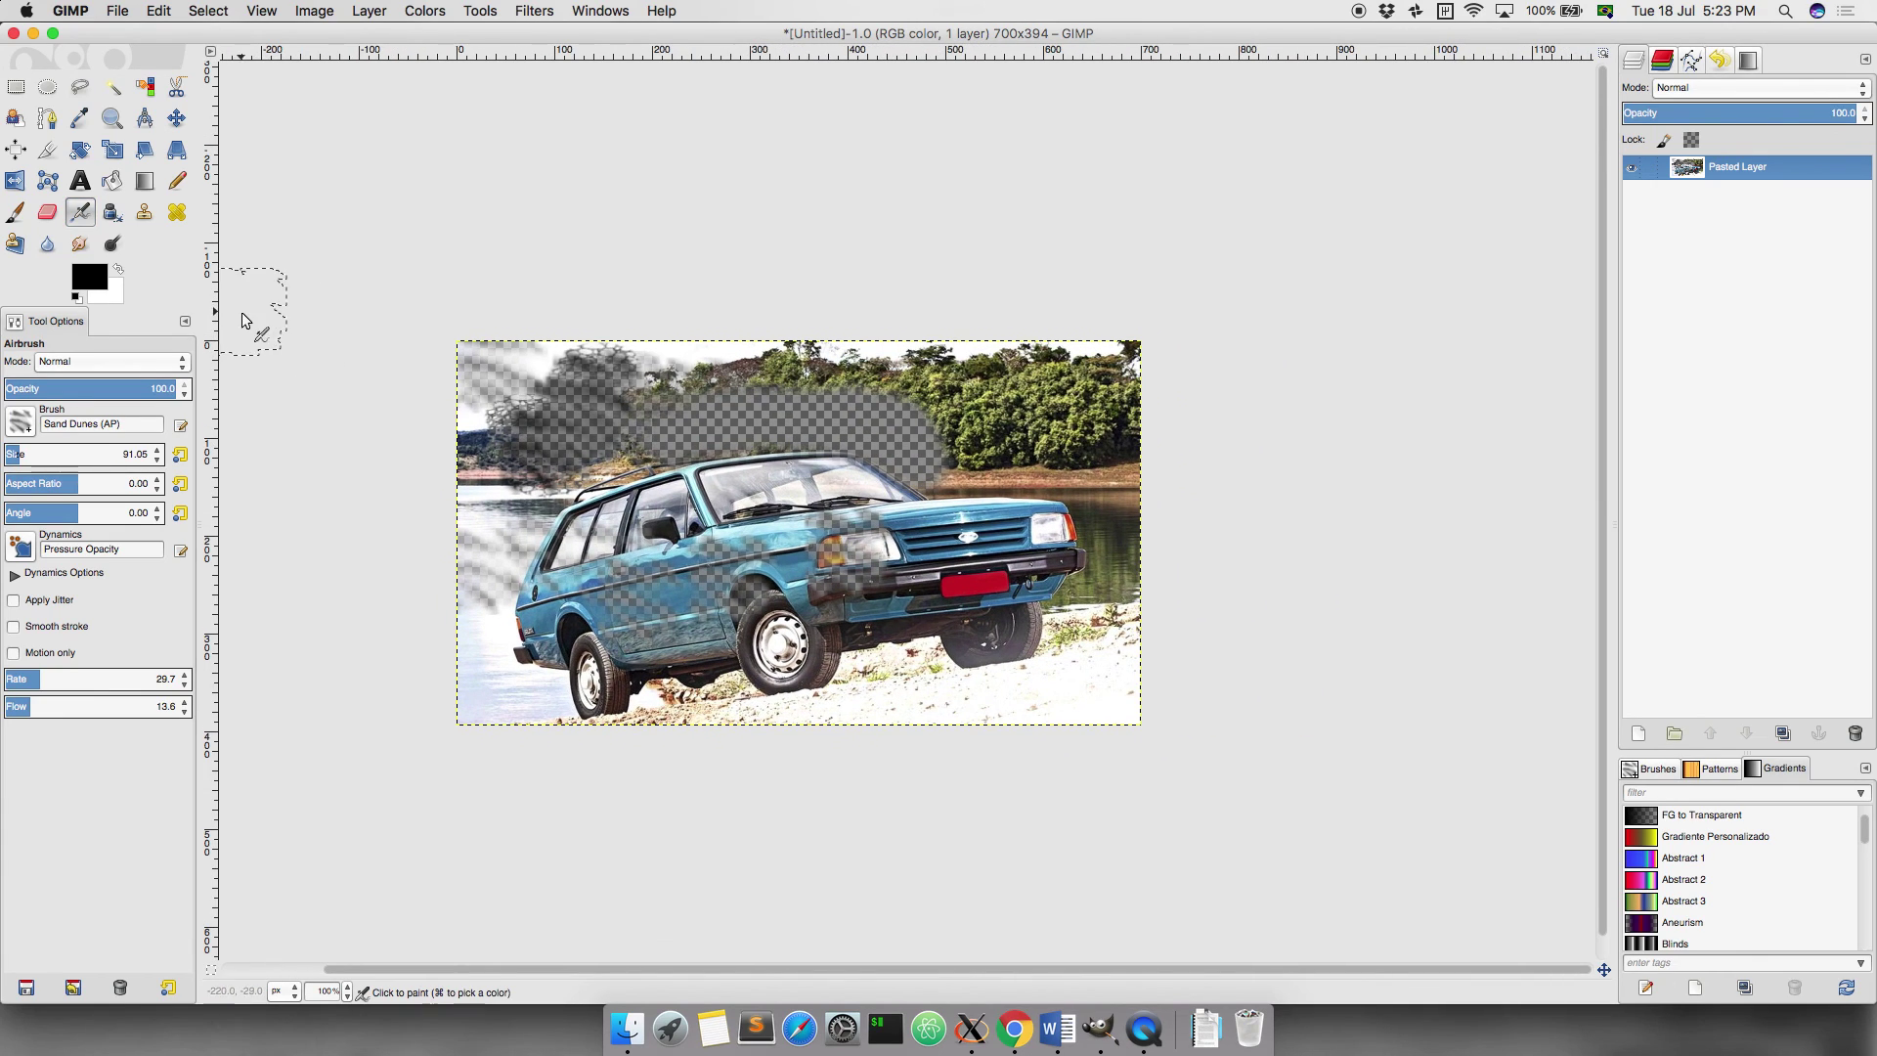
left_click(30, 421)
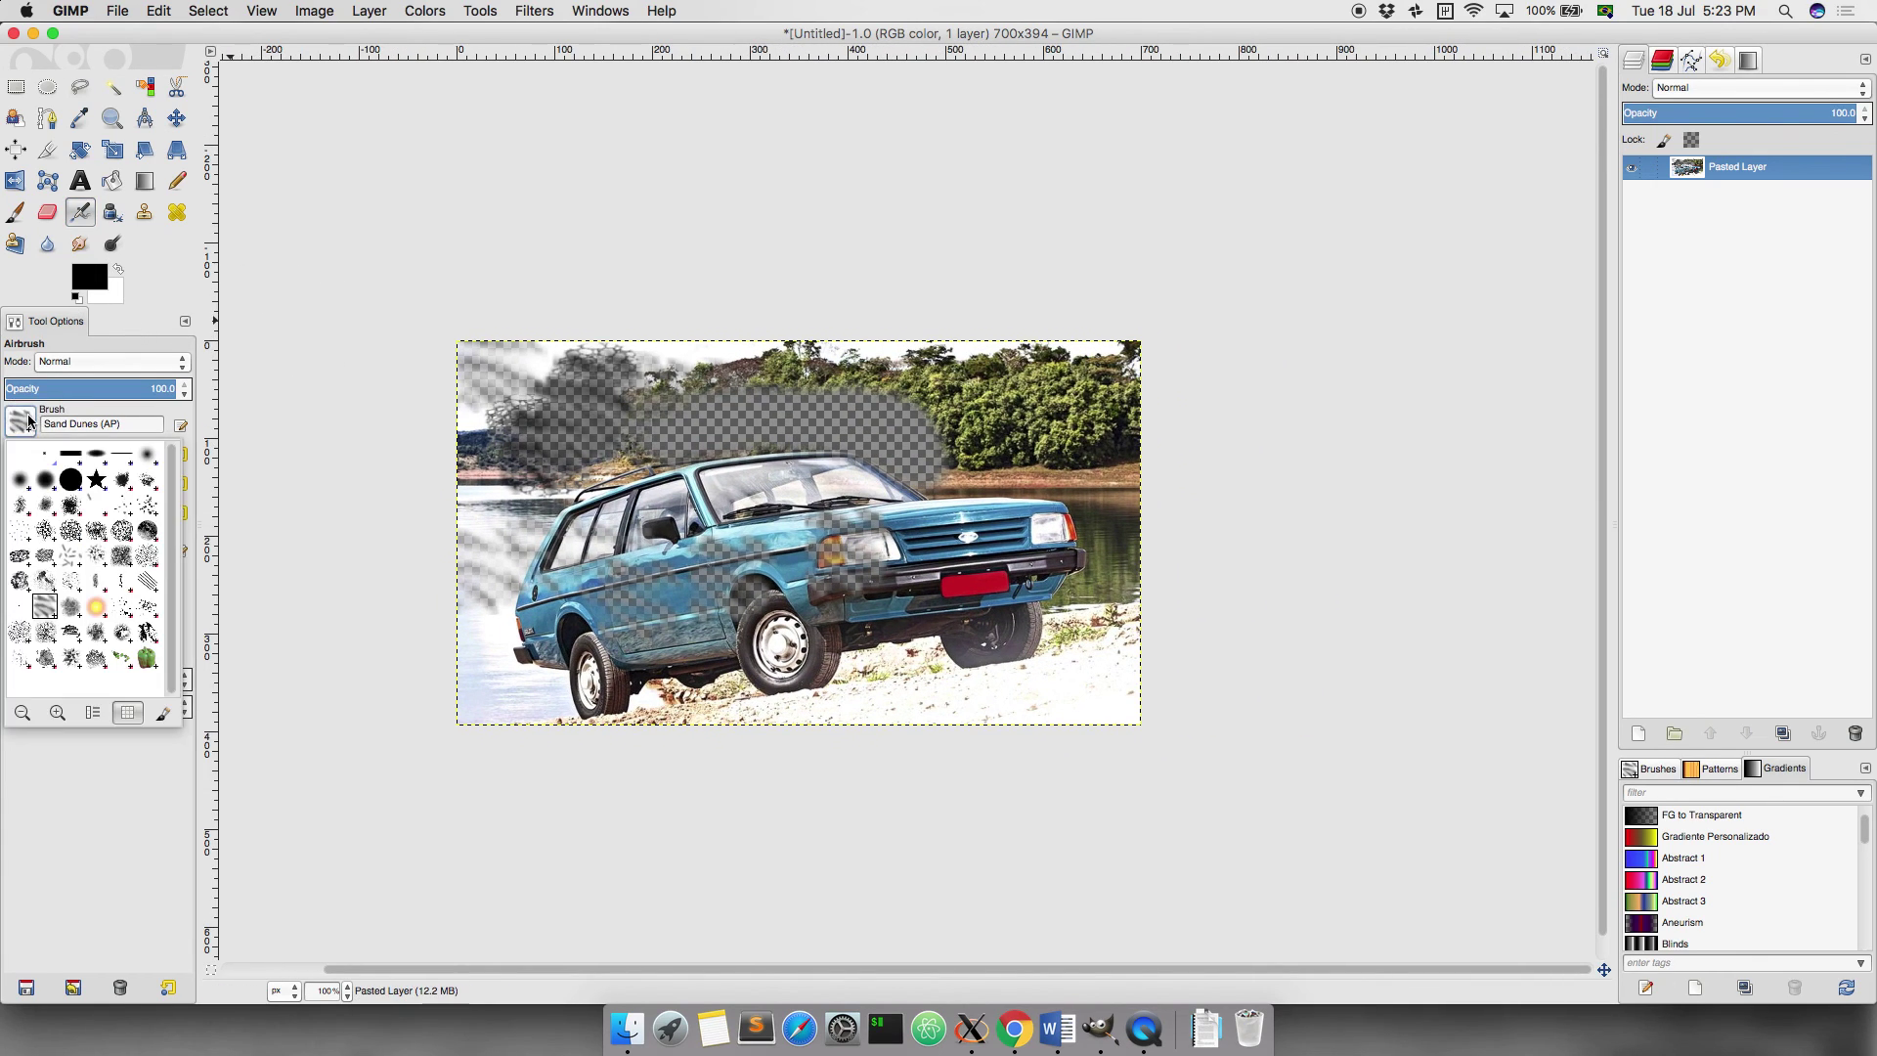
left_click(23, 491)
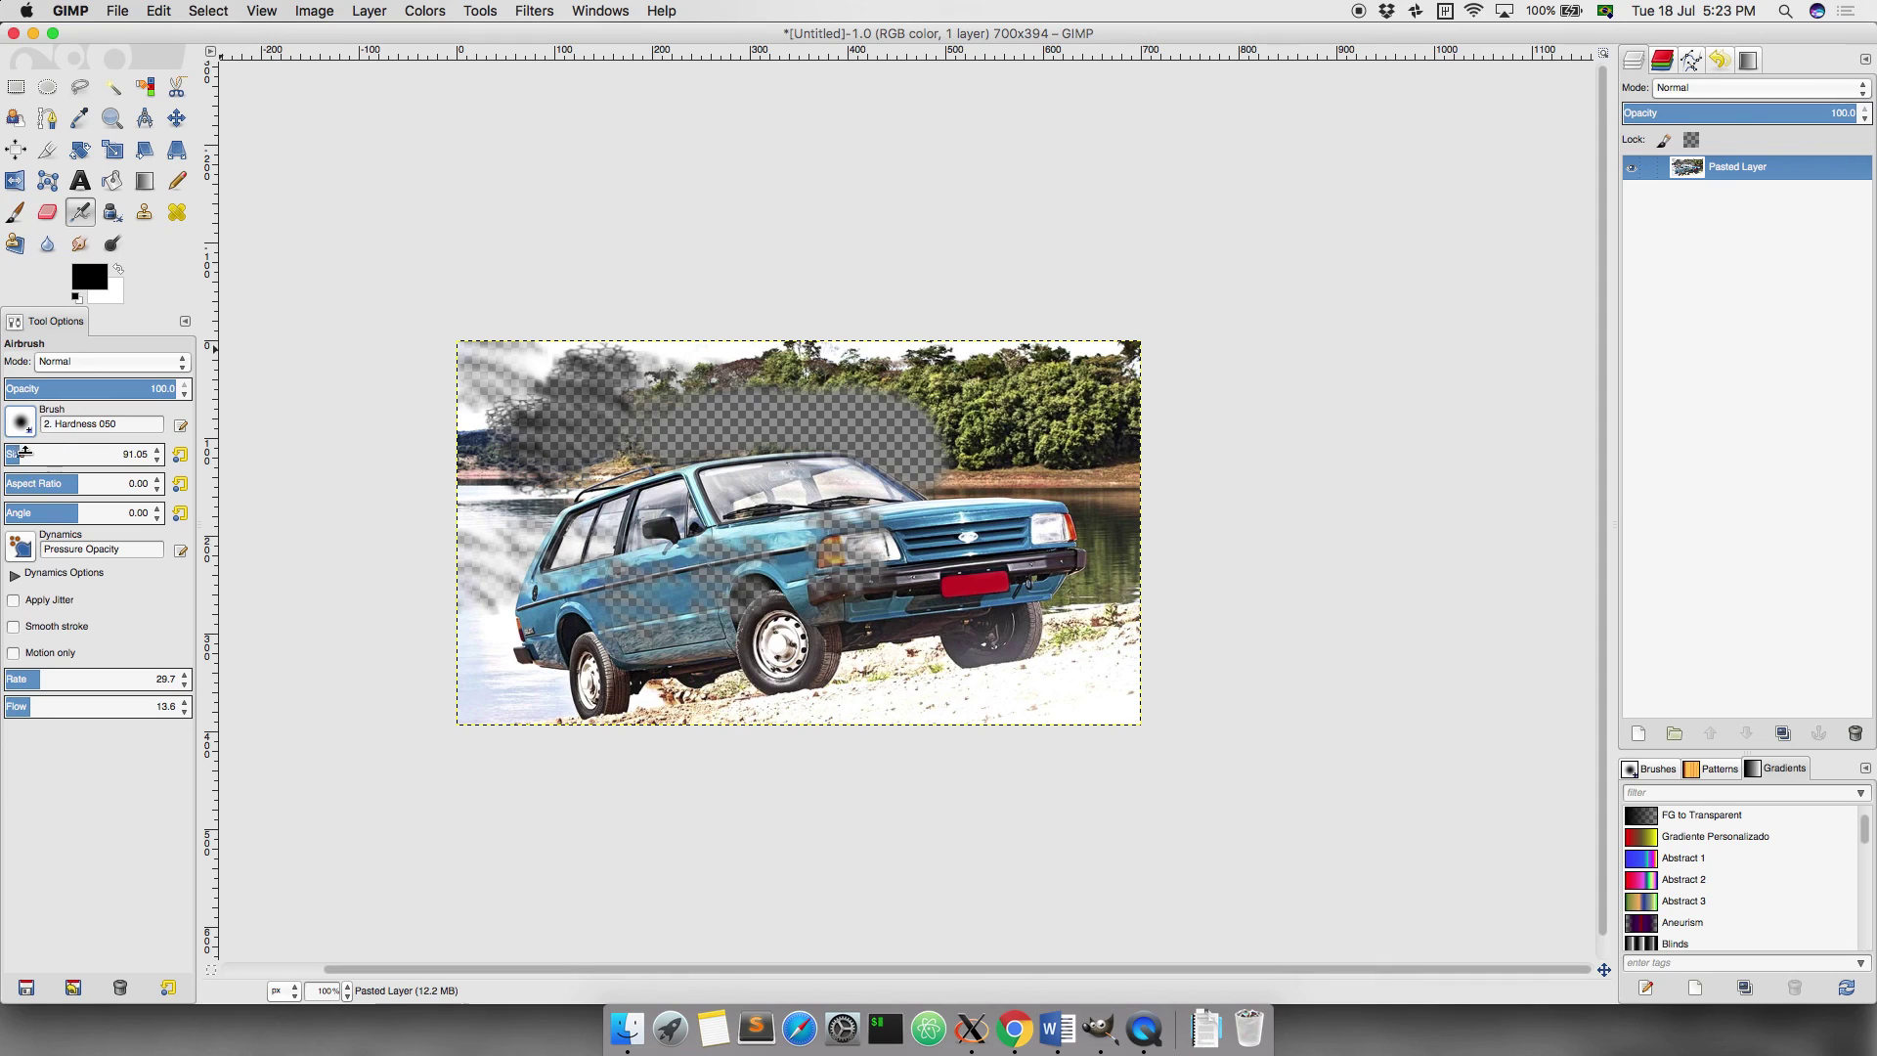
Step: Enlarge the airbrush and darken the top-right trees, water and lower-right sand with black
left_click_drag(25, 451, 52, 451)
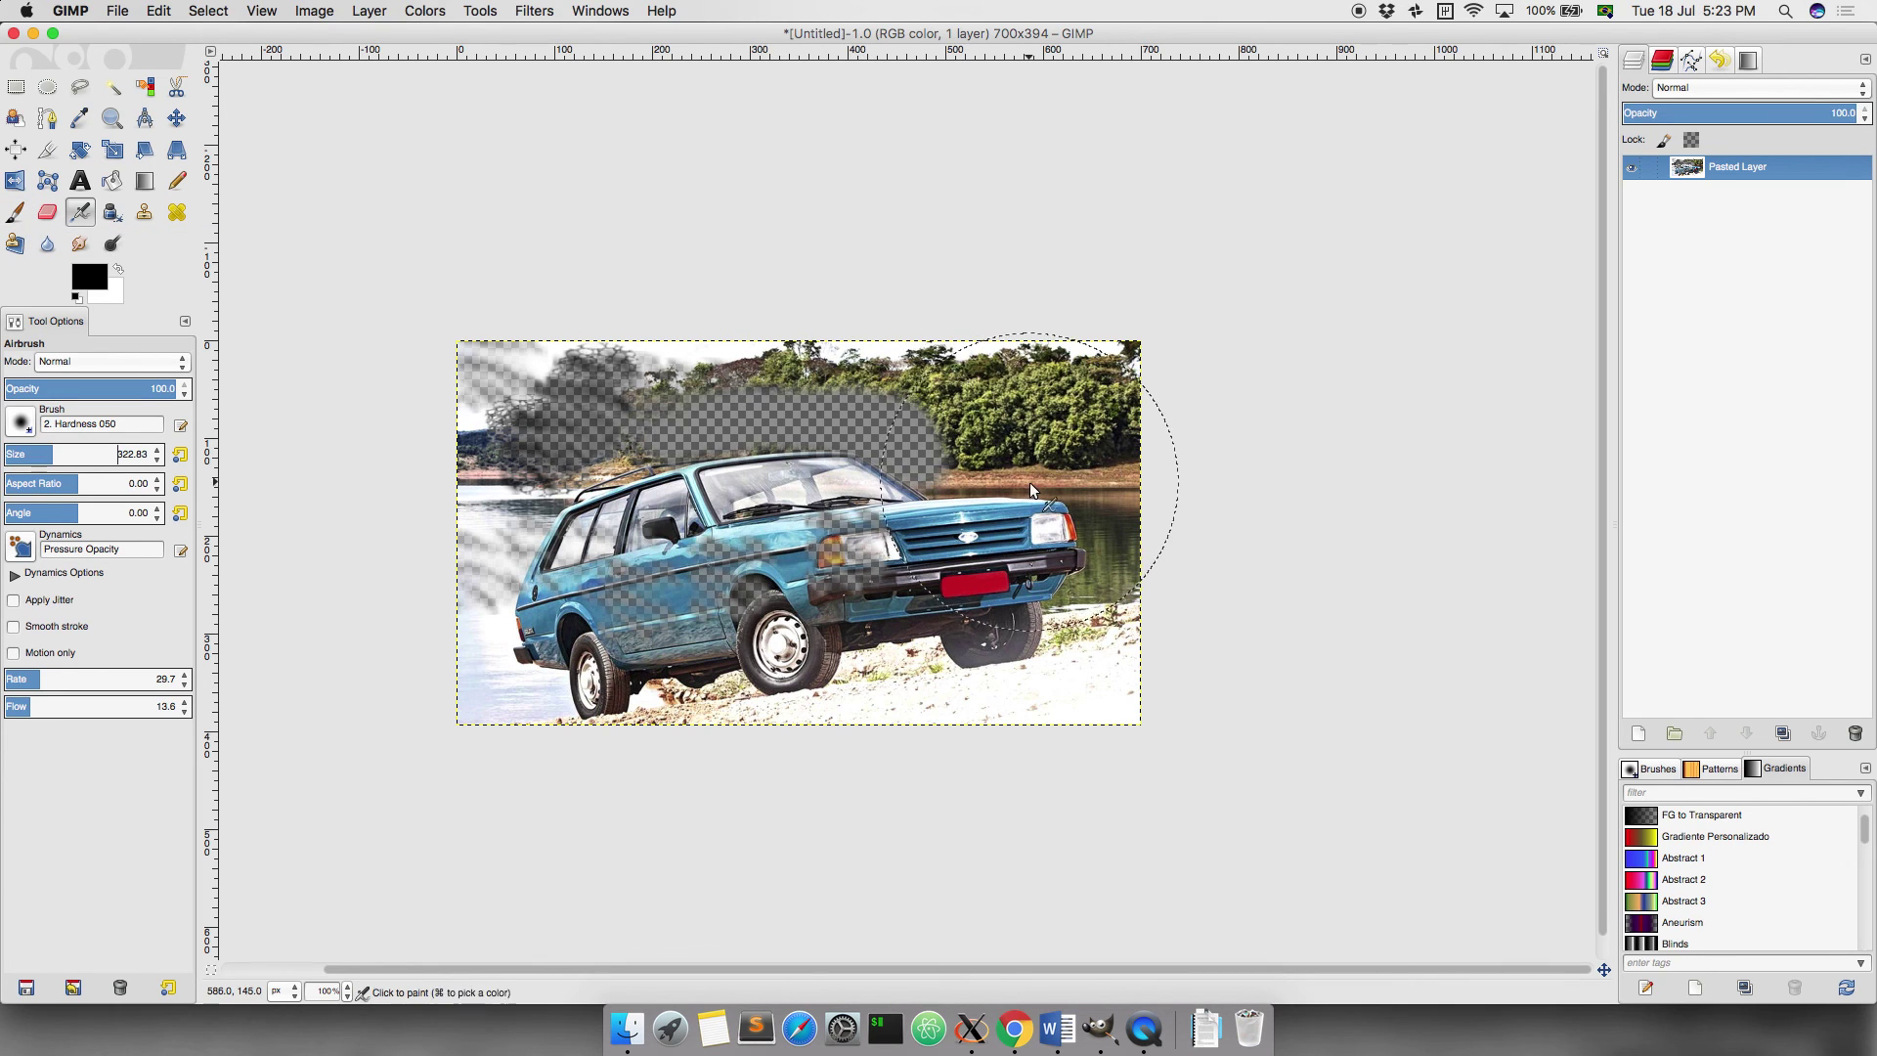
scroll(1029, 483, "up", 2)
scroll(977, 411, "right", 5)
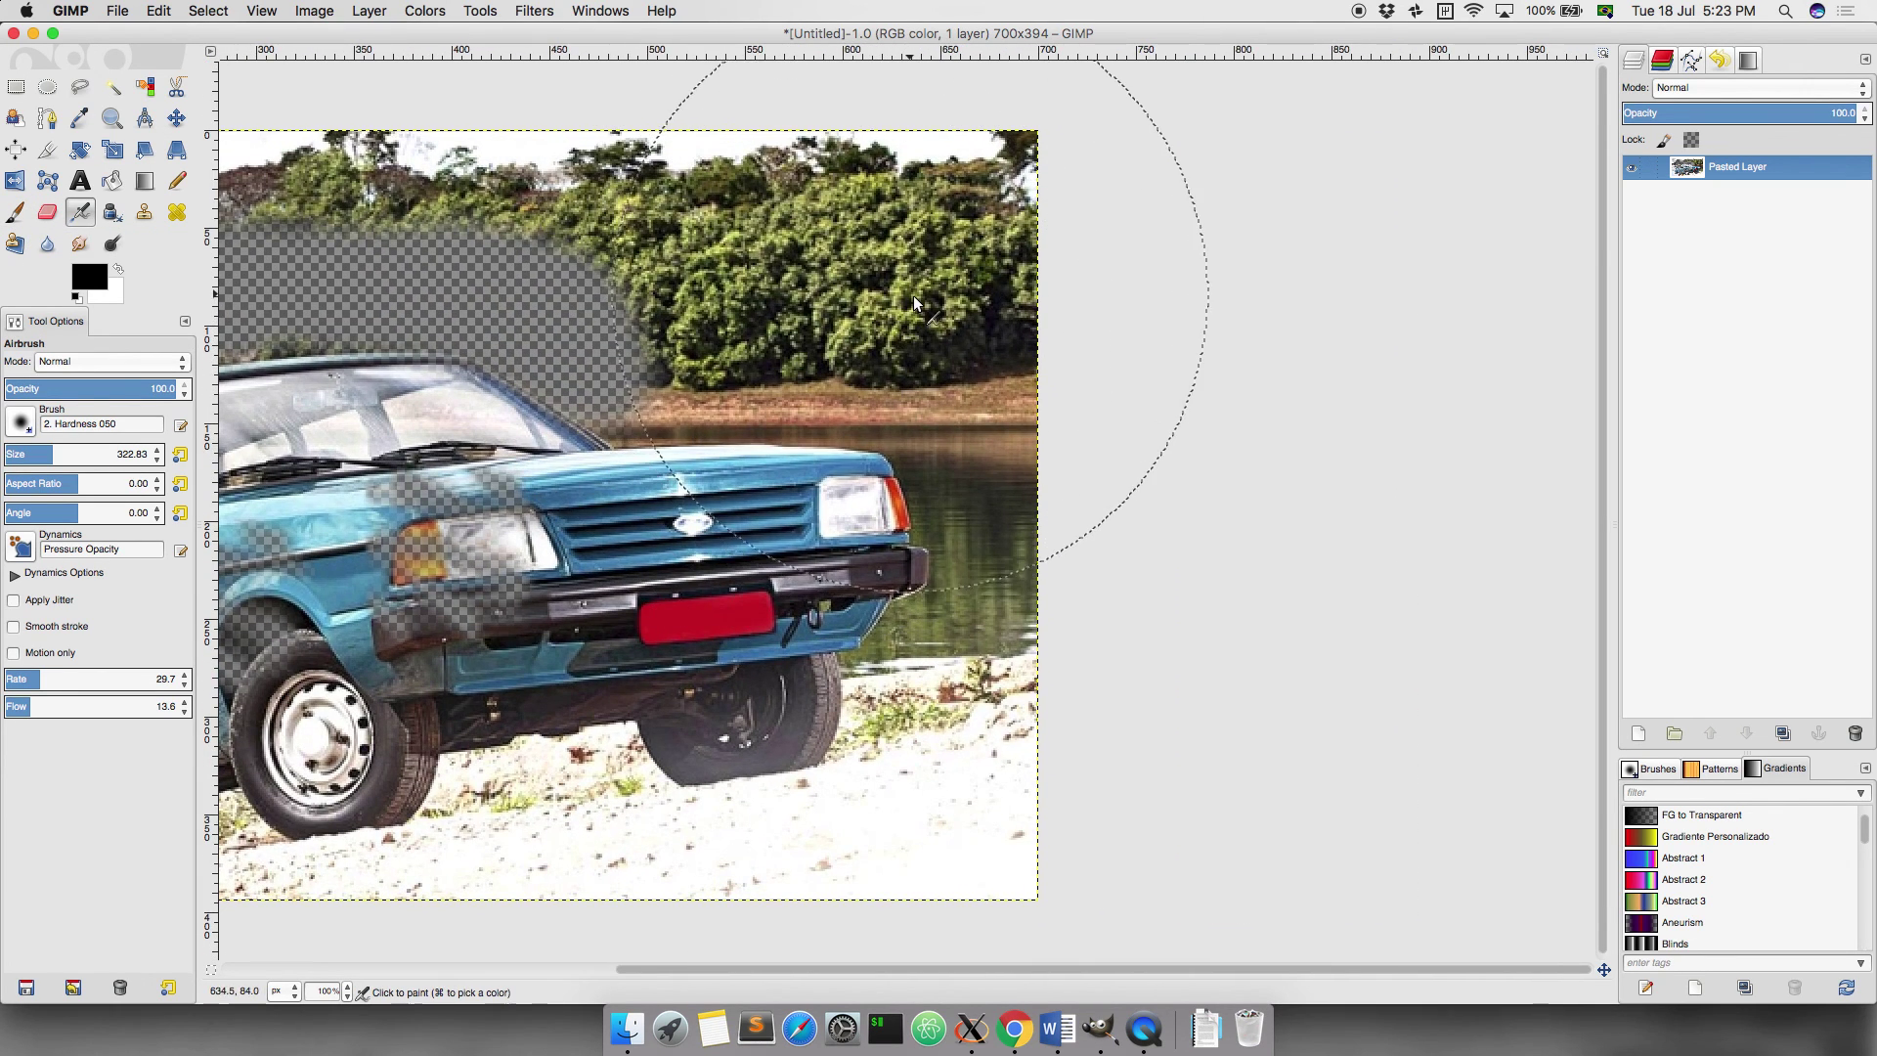
left_click(962, 227)
mouse_move(963, 227)
left_mouse_down()
mouse_move(777, 459)
mouse_move(883, 737)
left_mouse_up()
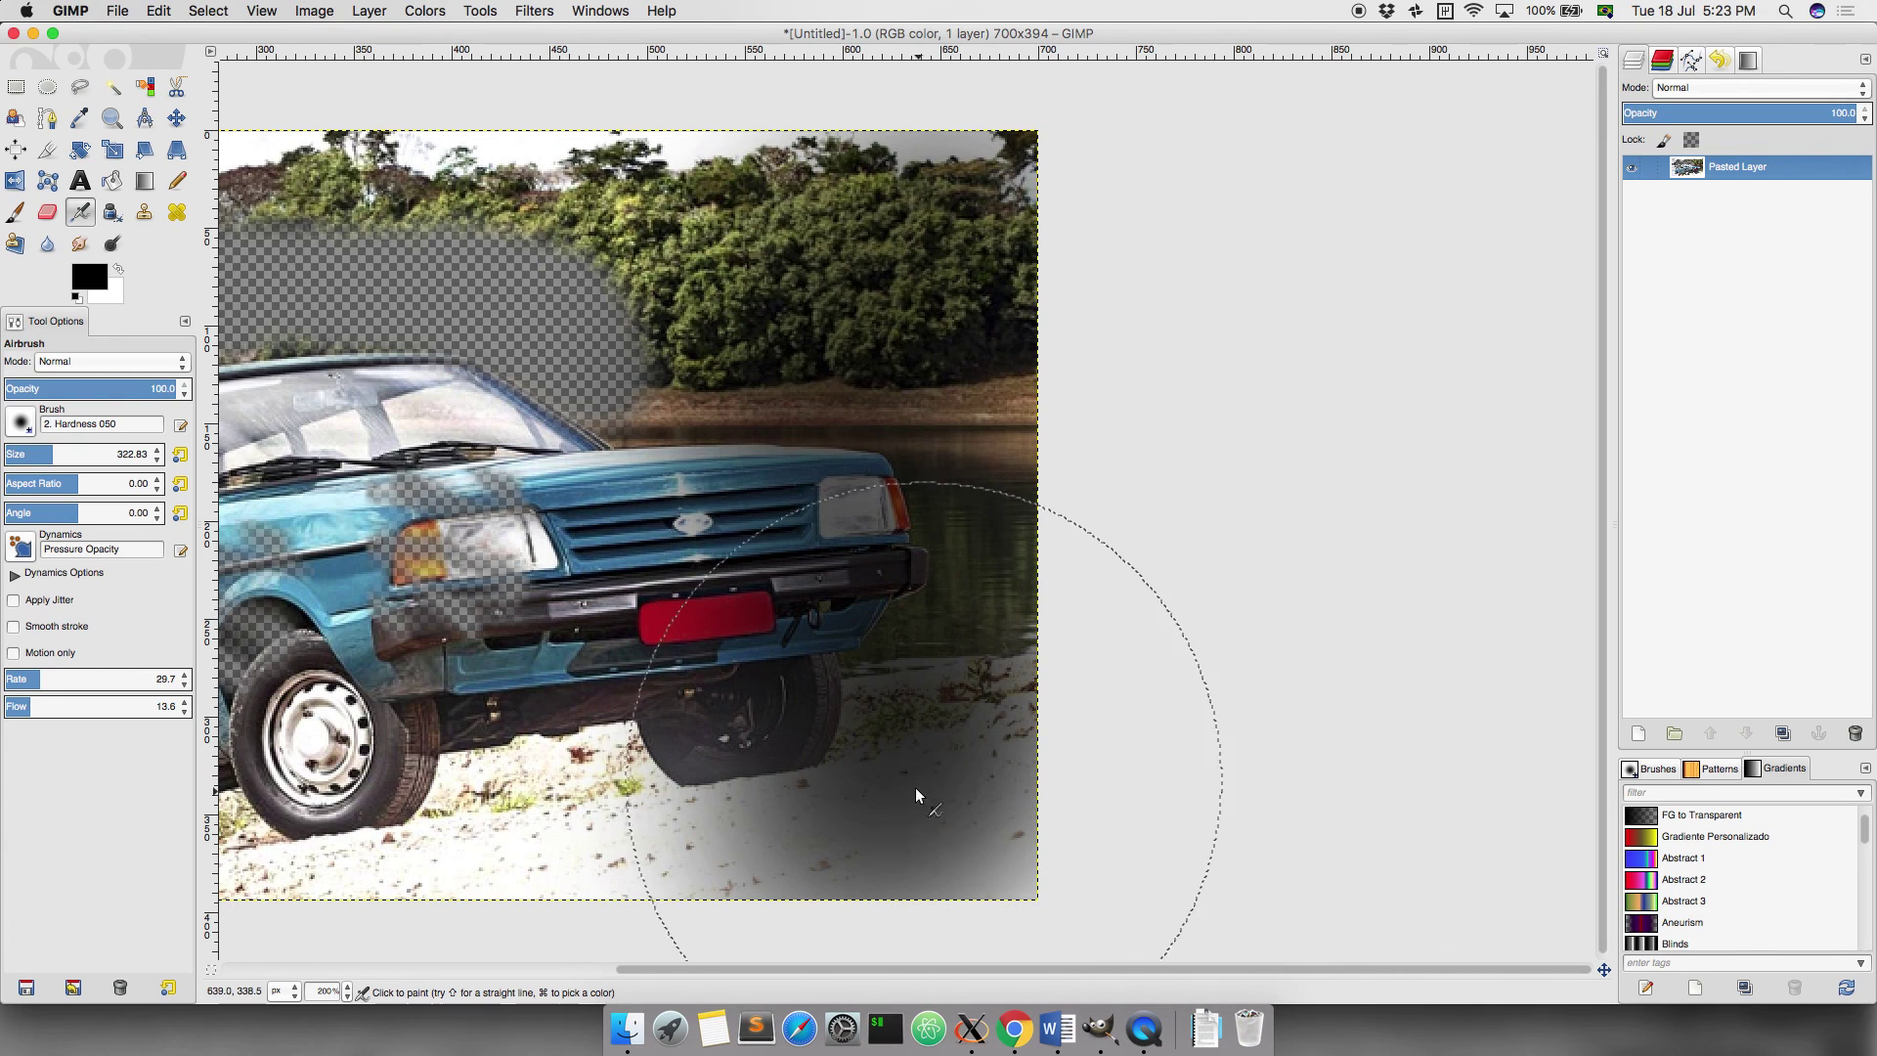
left_click_drag(884, 737, 915, 788)
left_click(14, 211)
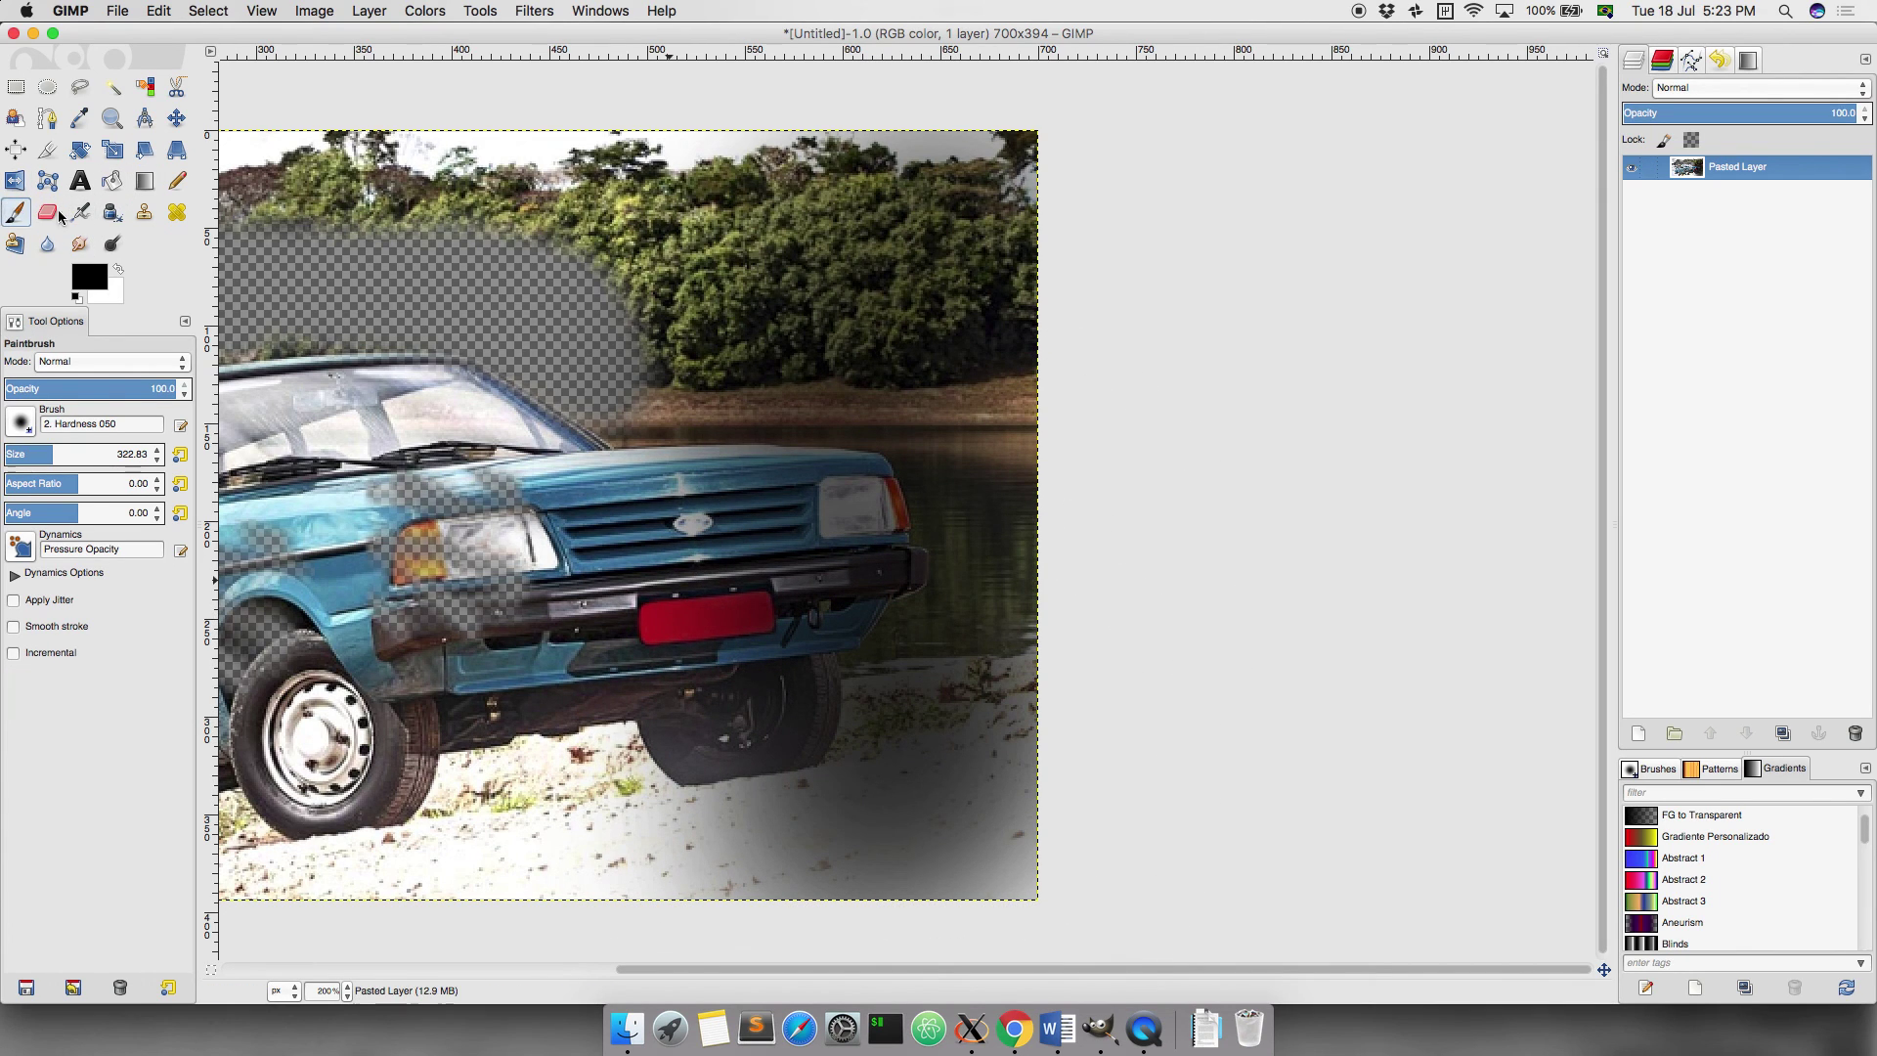
left_click(801, 369)
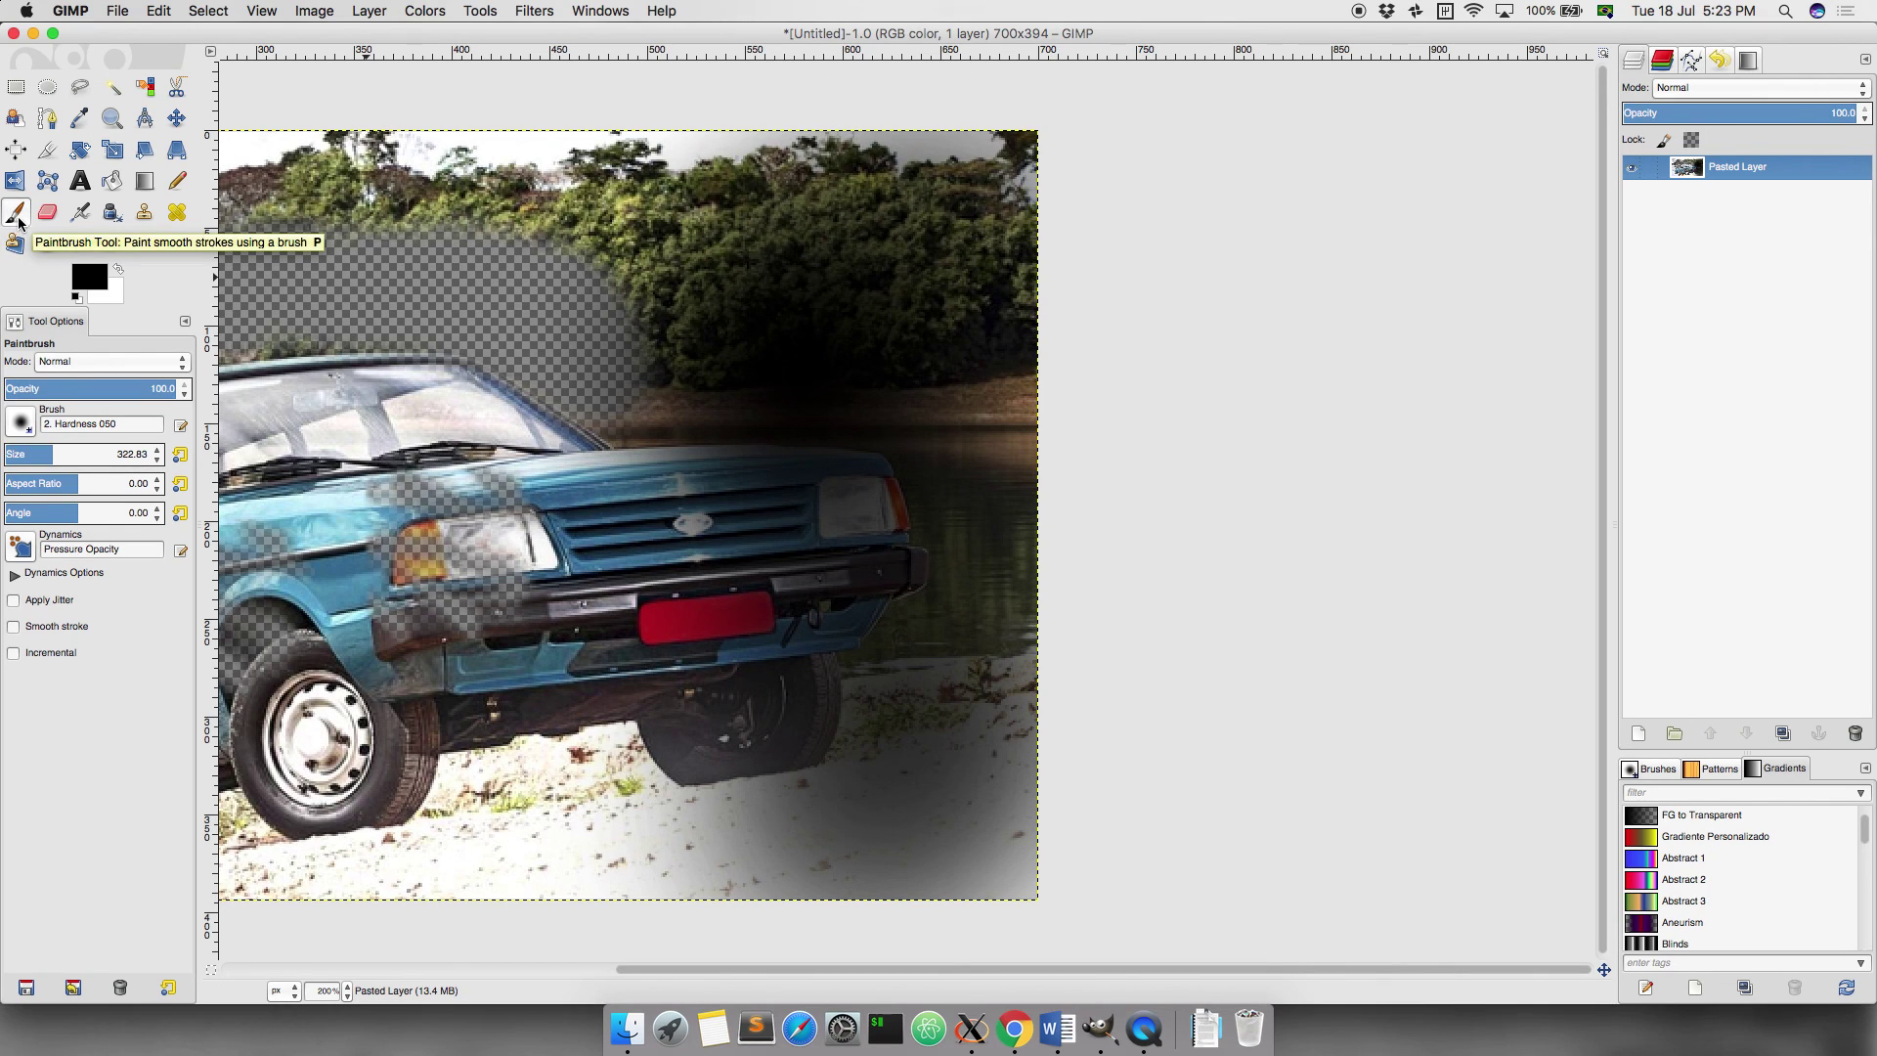
Step: Airbrush black at size about 101 over the sky and trees above the roof and top-left
left_click(79, 211)
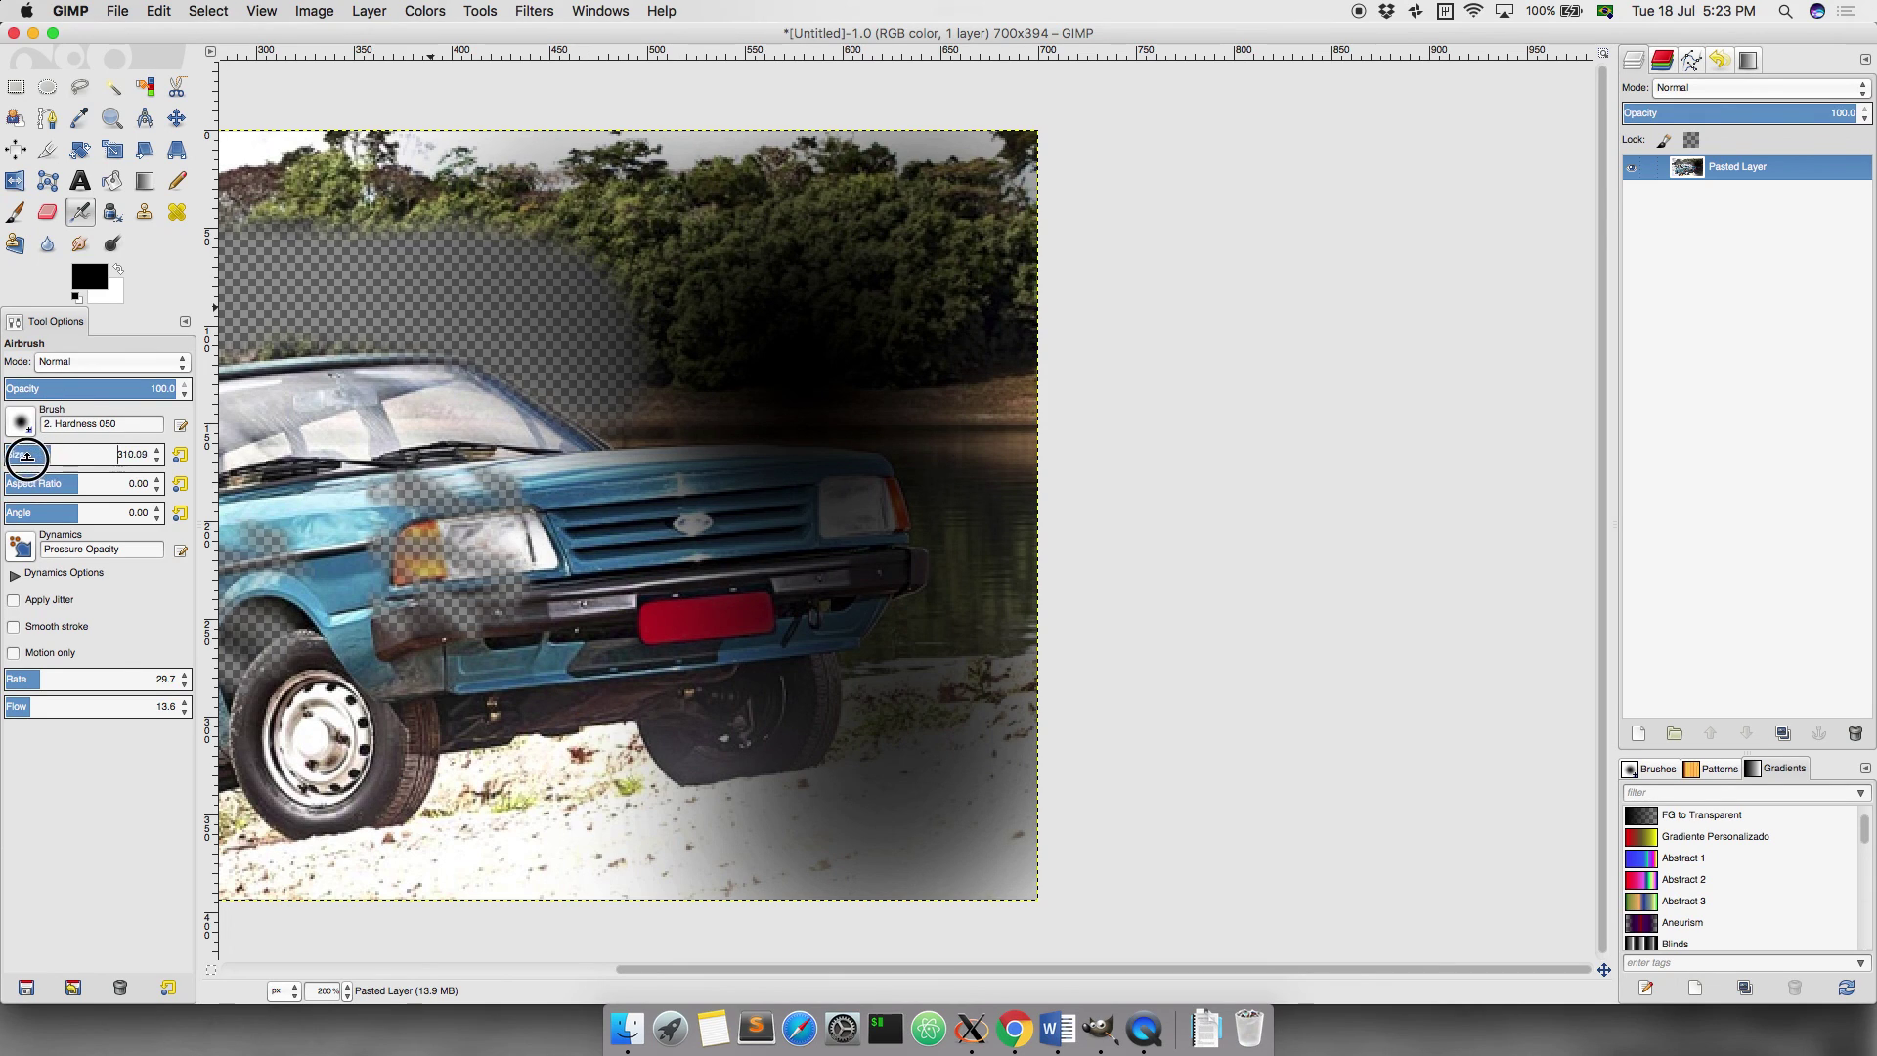
left_click_drag(27, 455, 19, 456)
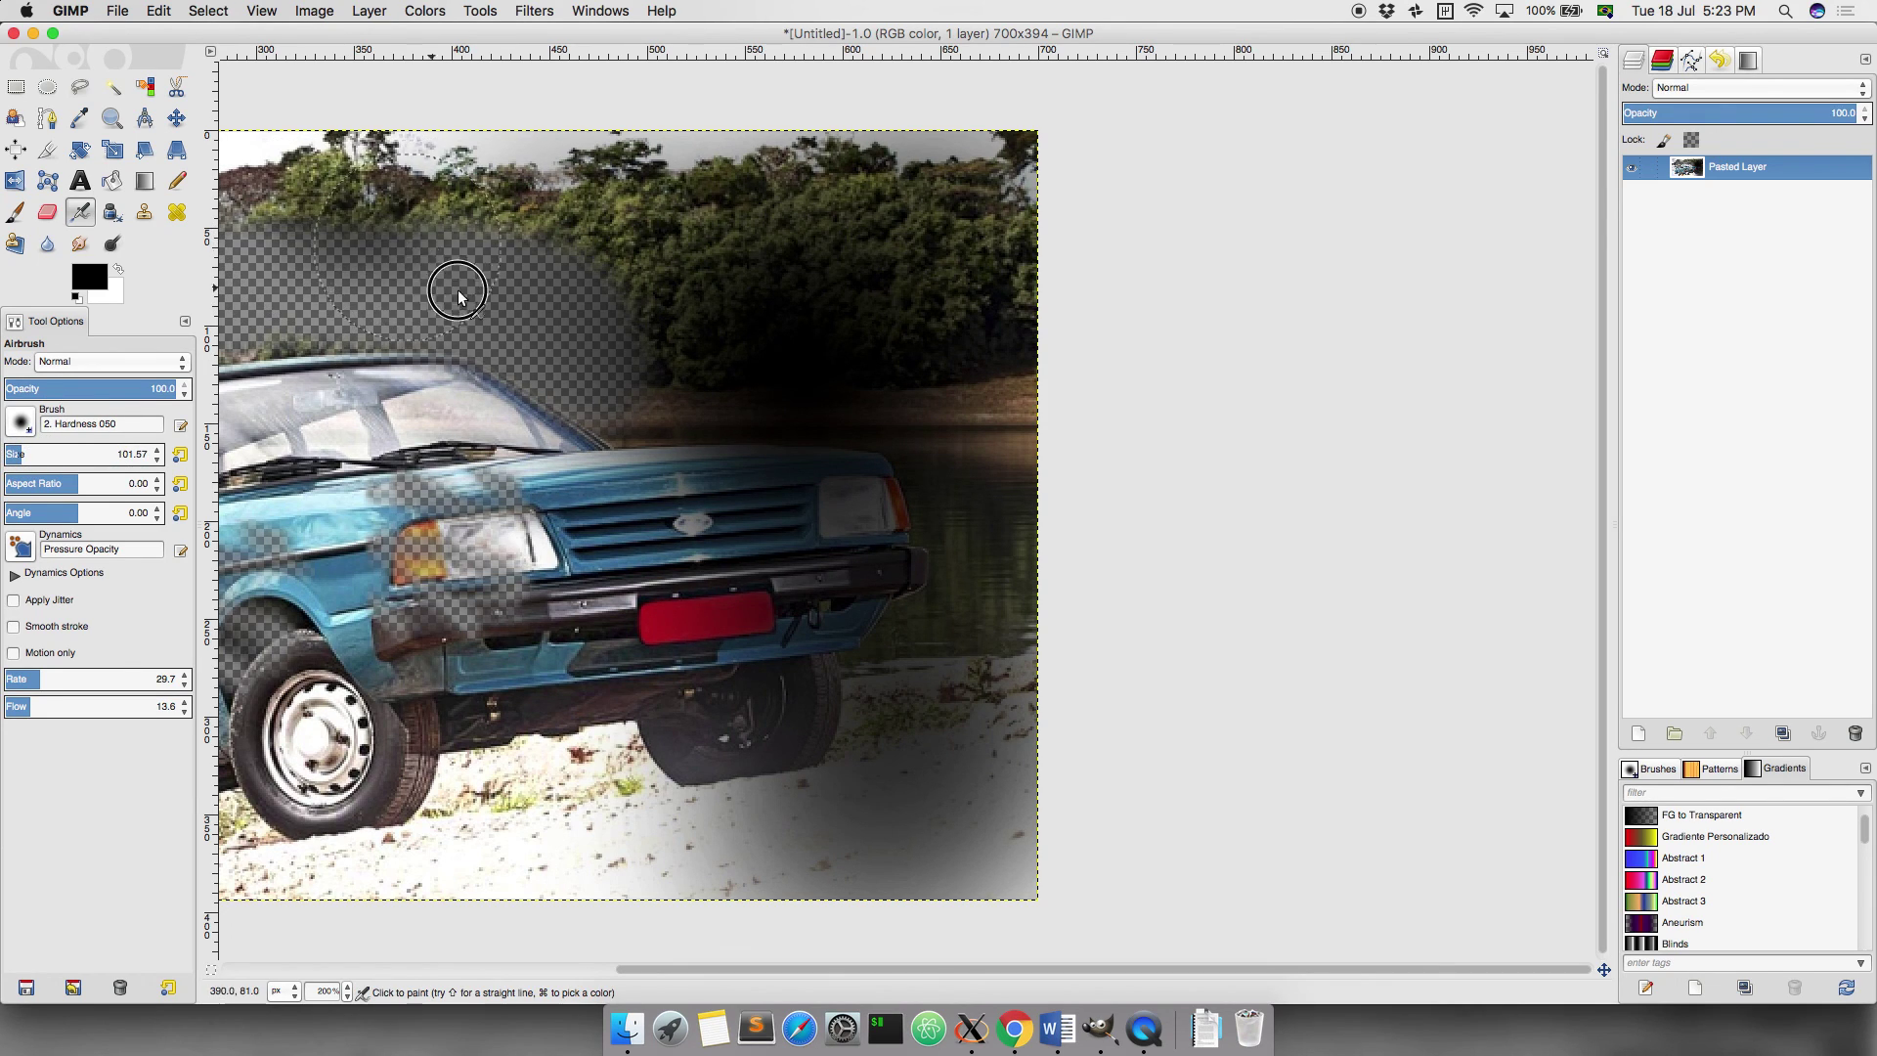
left_click_drag(459, 295, 383, 334)
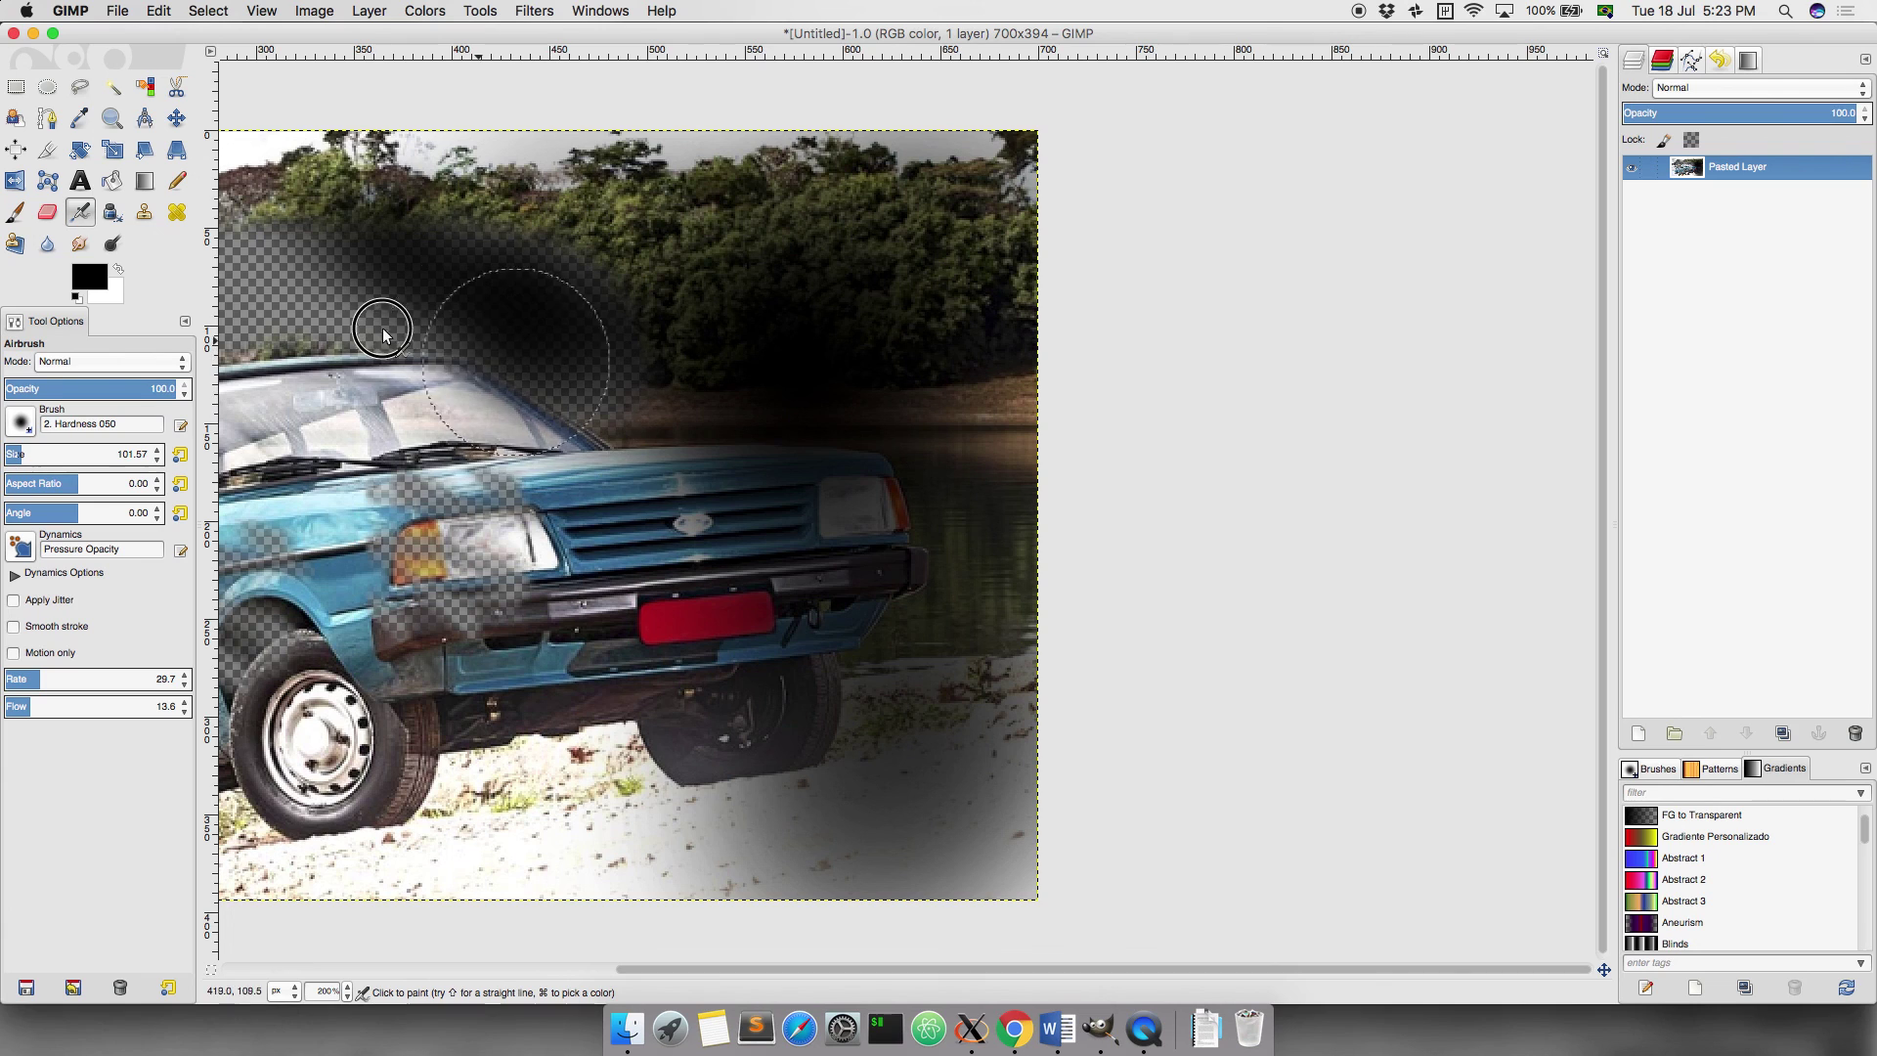
scroll(383, 326, "down", 3)
mouse_move(581, 353)
left_mouse_down()
mouse_move(350, 416)
mouse_move(669, 509)
left_mouse_up()
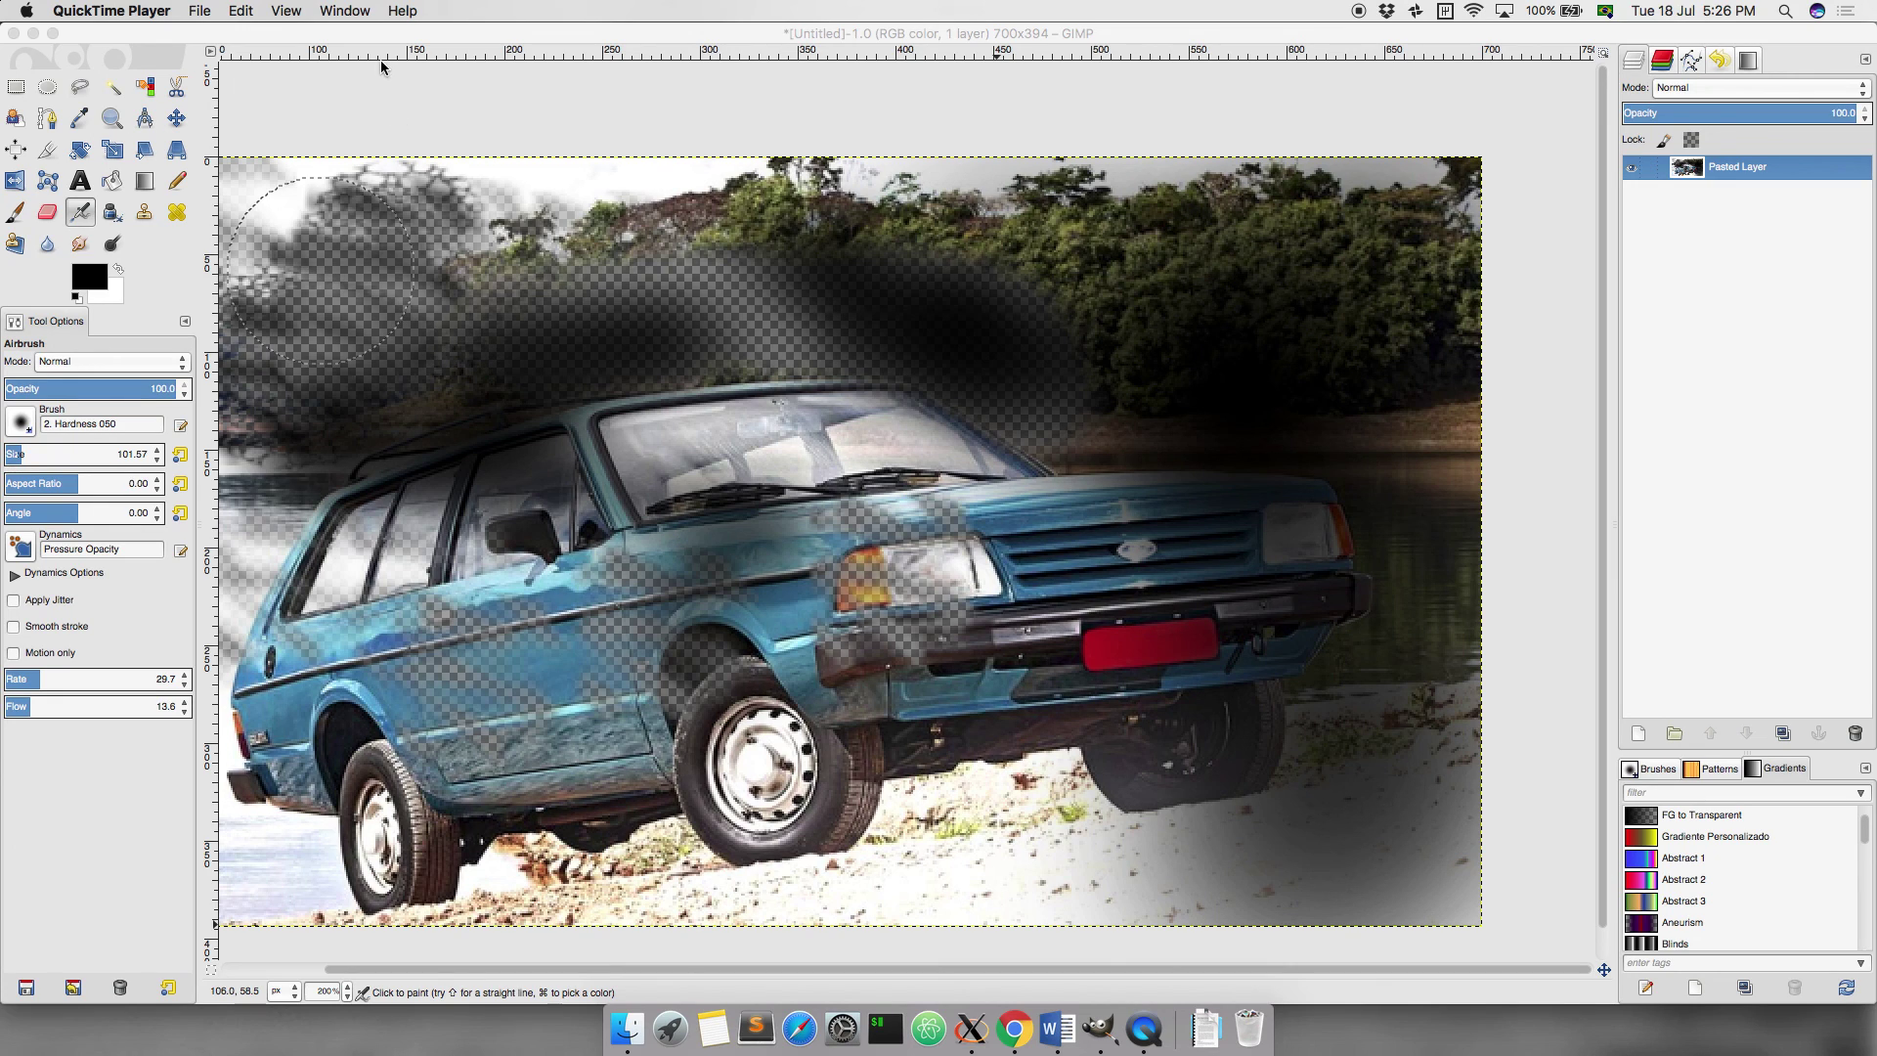
left_click(382, 66)
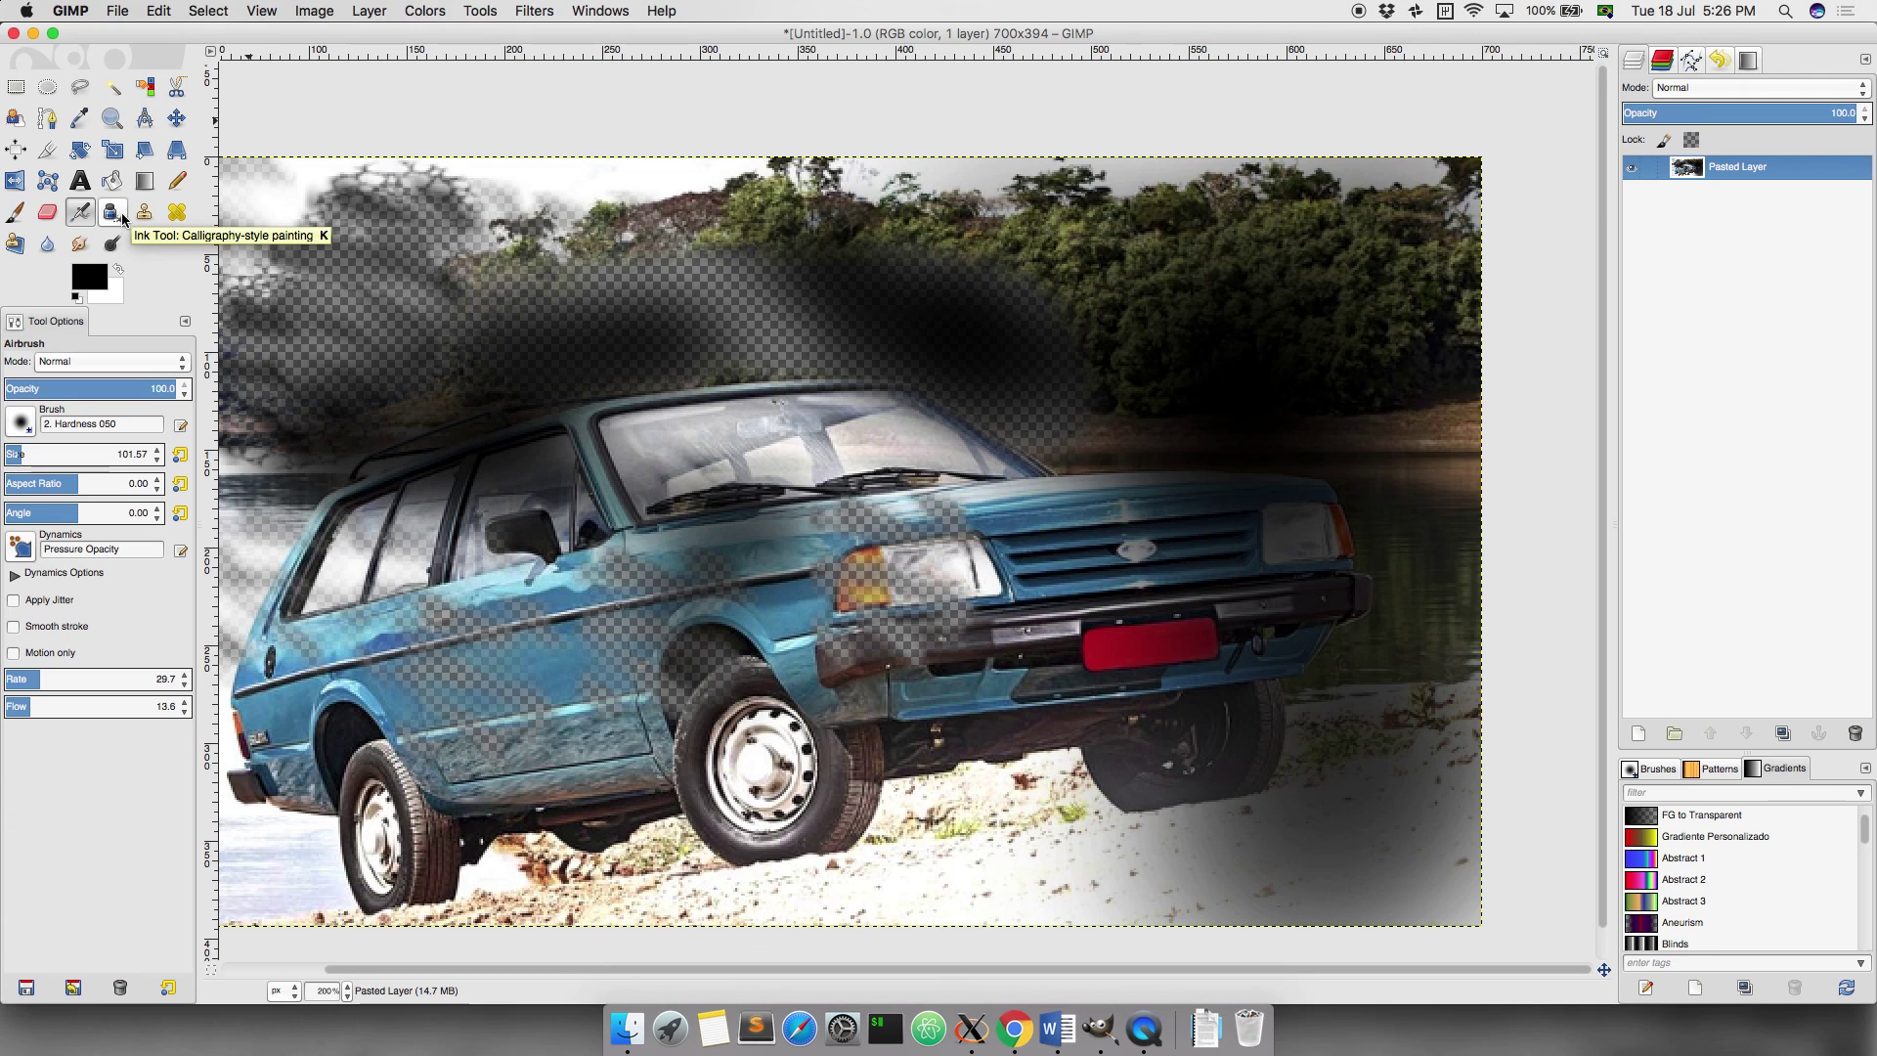
Step: Using the Ink tool at 150% zoom, ink a thick black line along the car's side toward its front
left_click(114, 213)
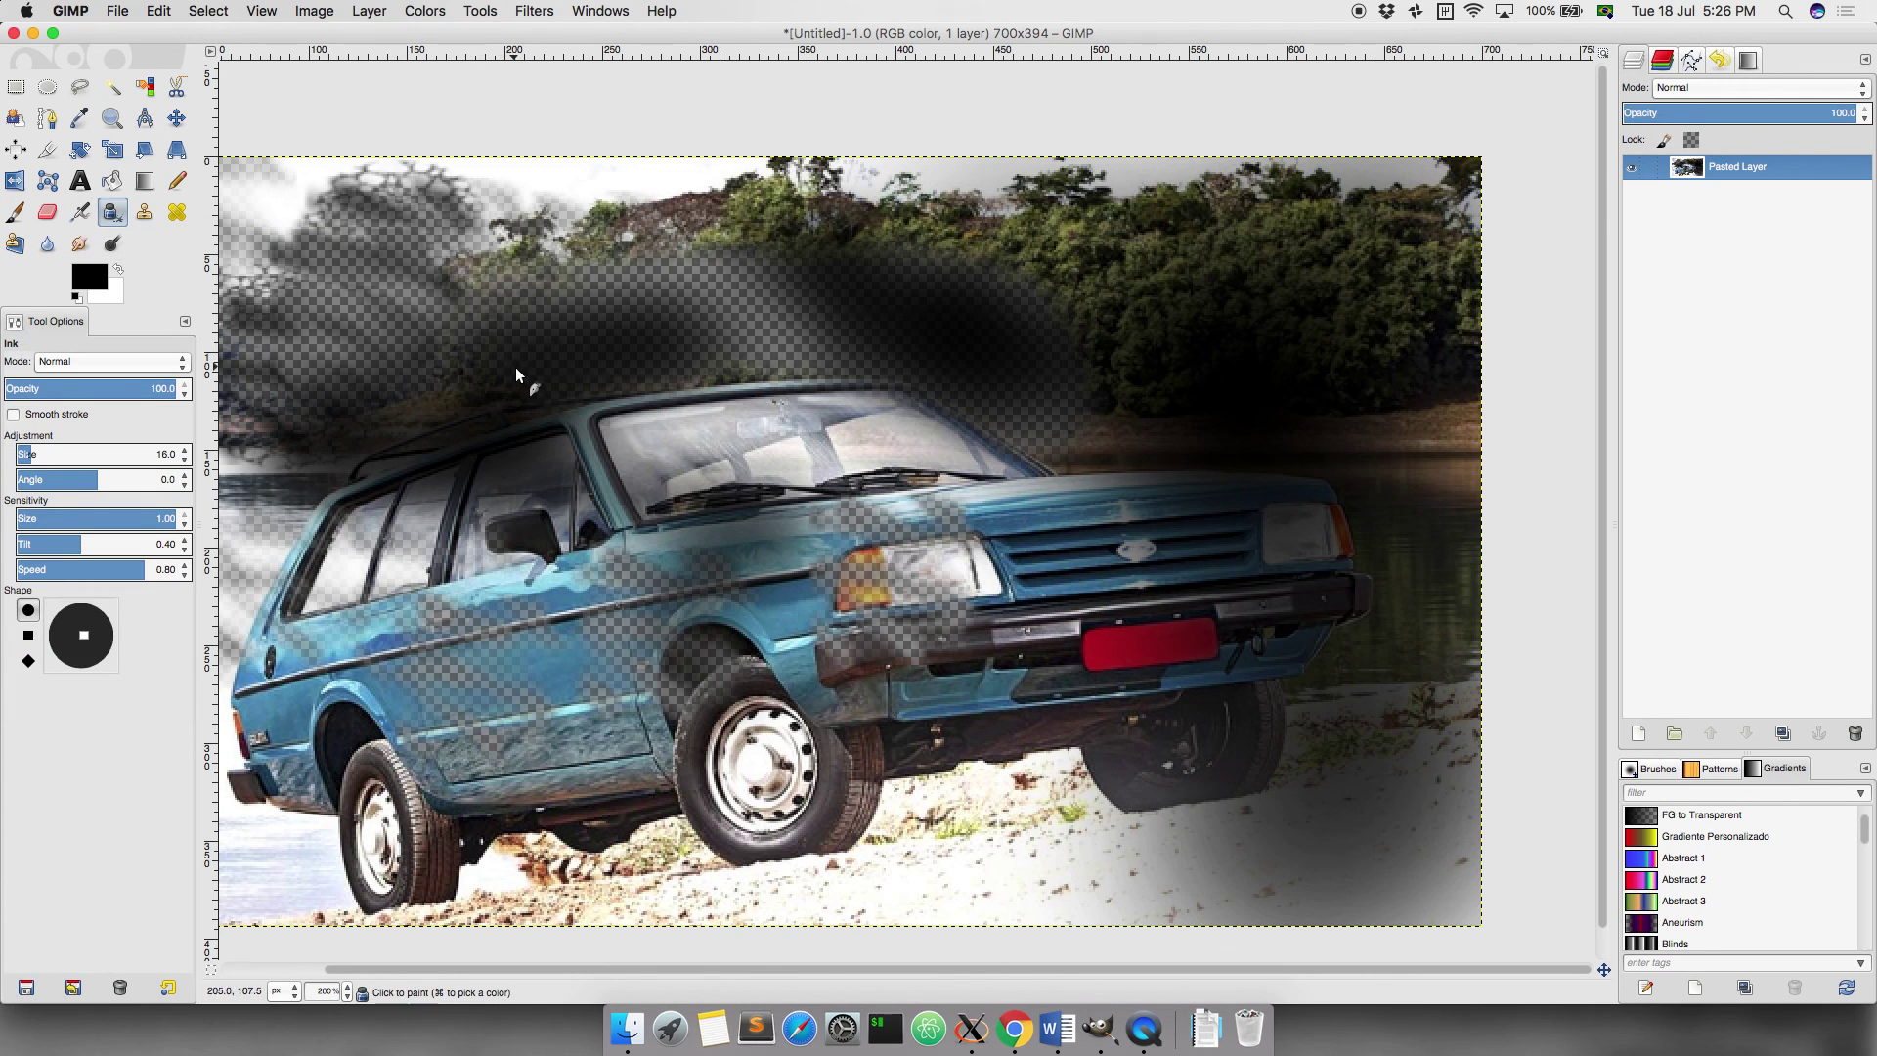
key("1")
key("plus")
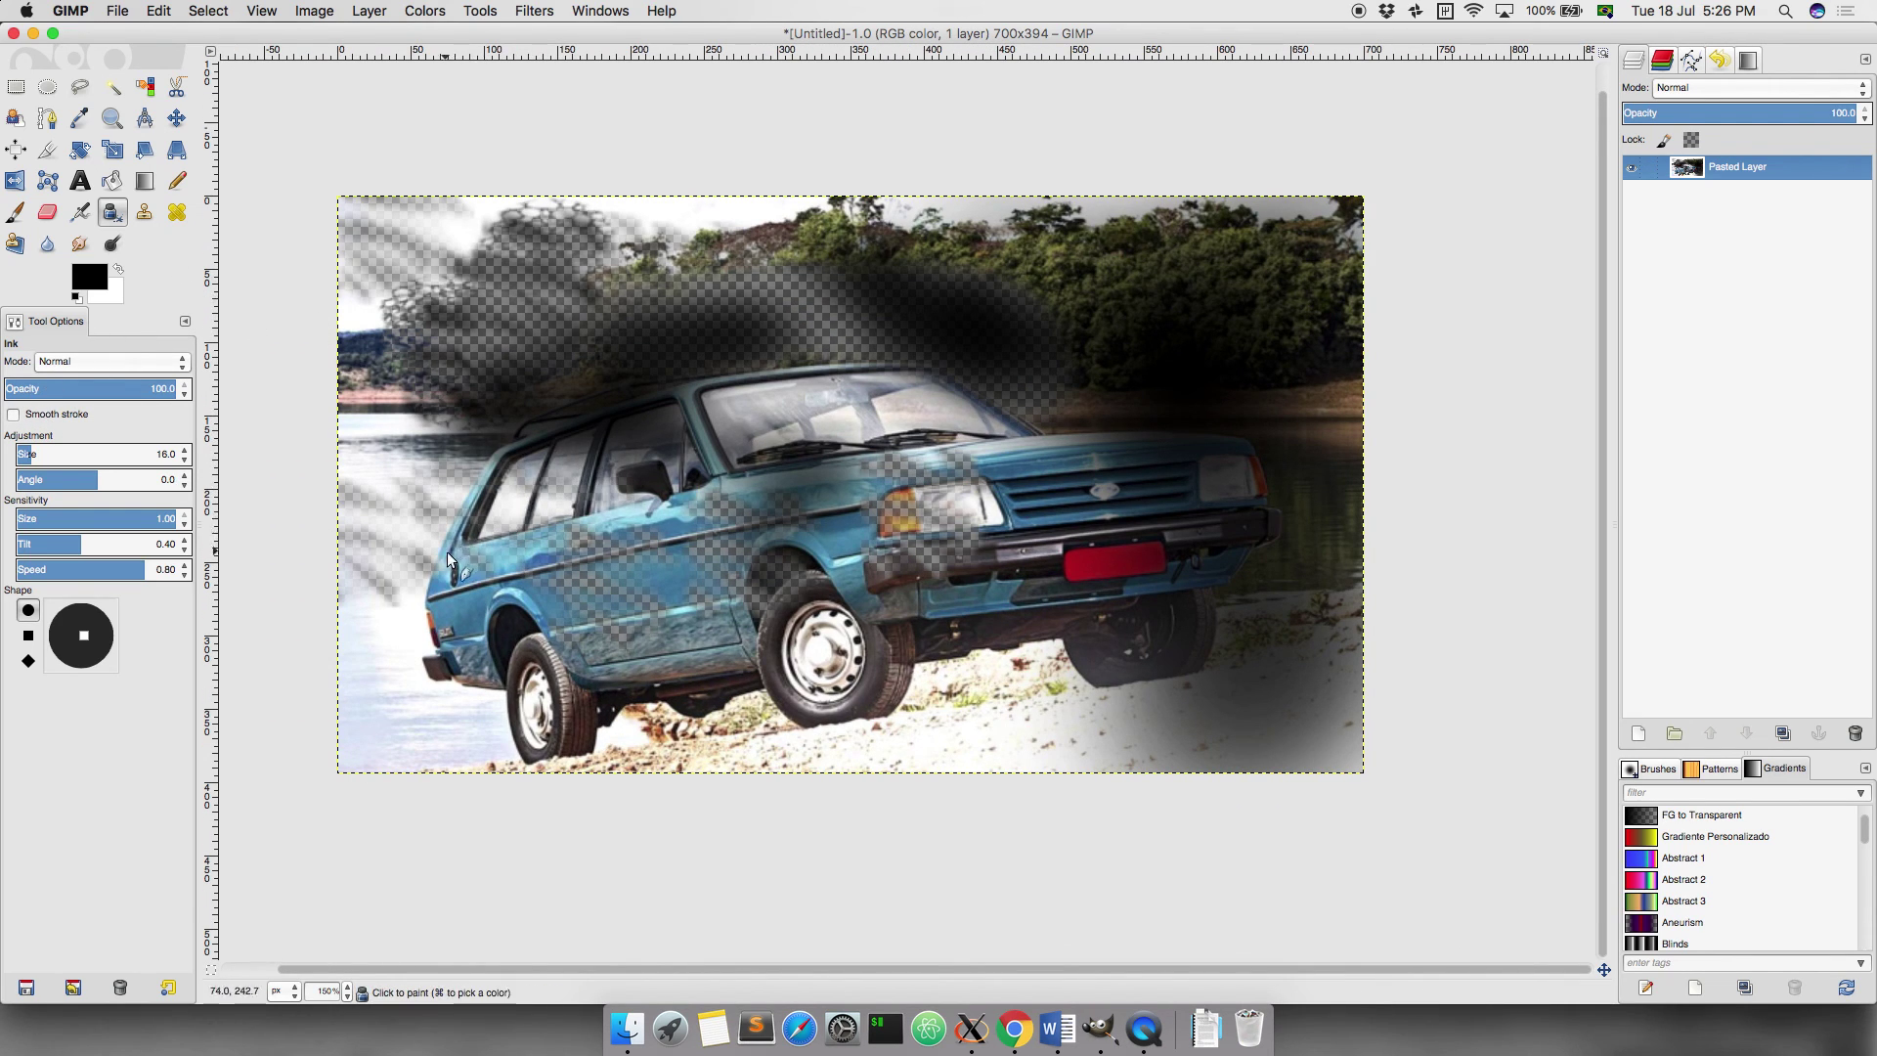
left_click_drag(448, 551, 573, 551)
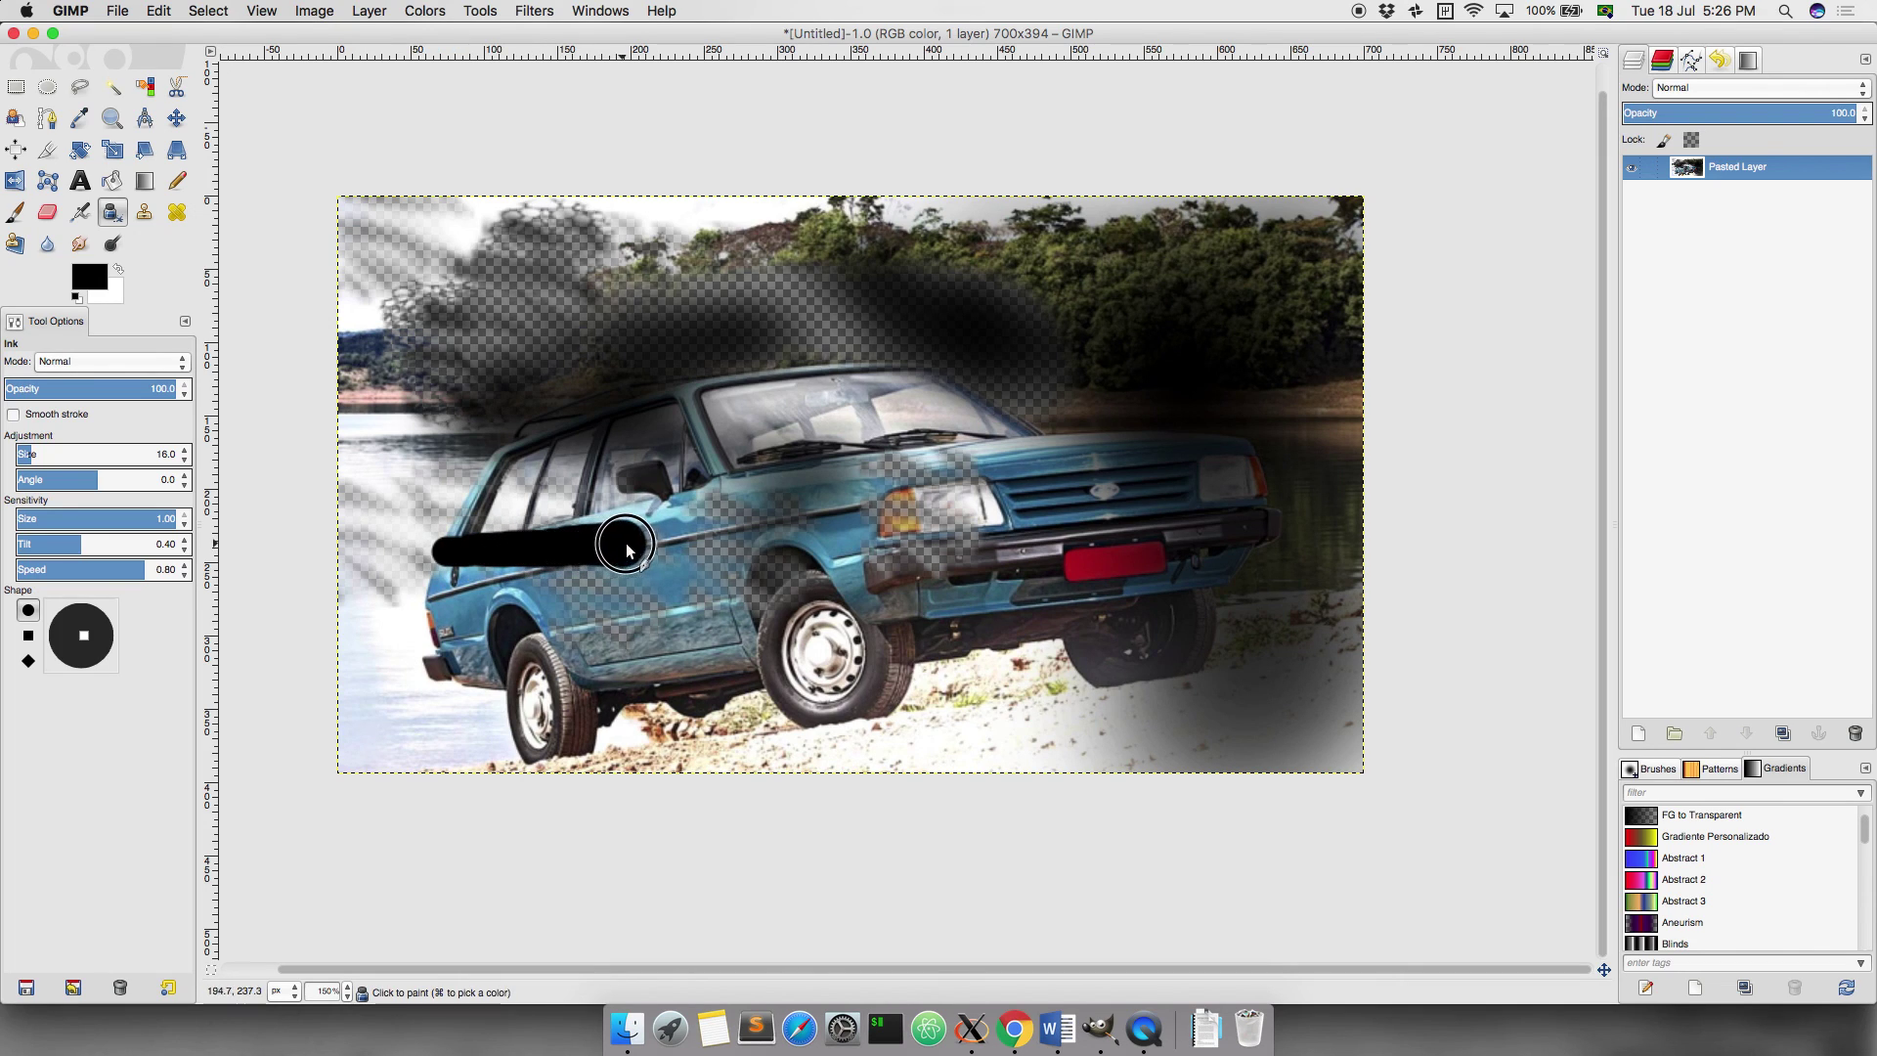
left_click_drag(760, 512, 831, 486)
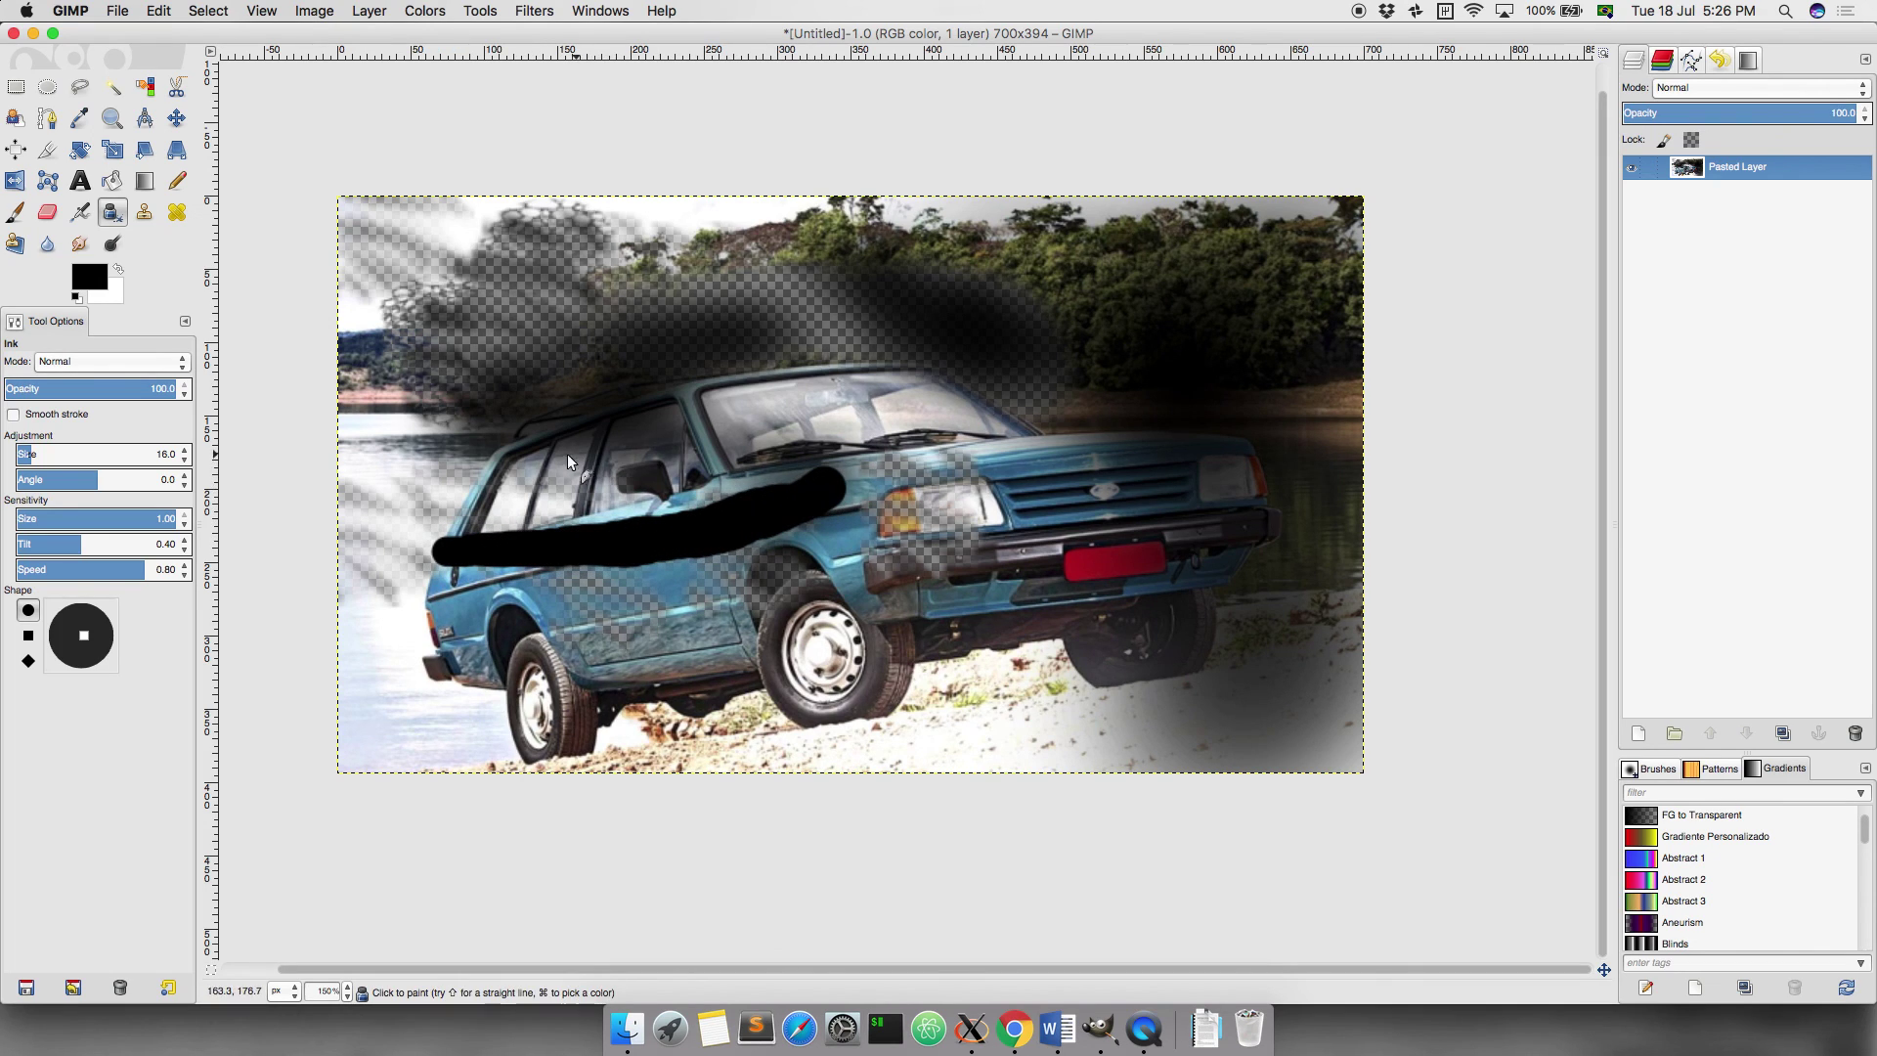
Step: Ink strokes across the car roof and long zigzag scribbles down to the bottom edge
left_click_drag(468, 471, 506, 452)
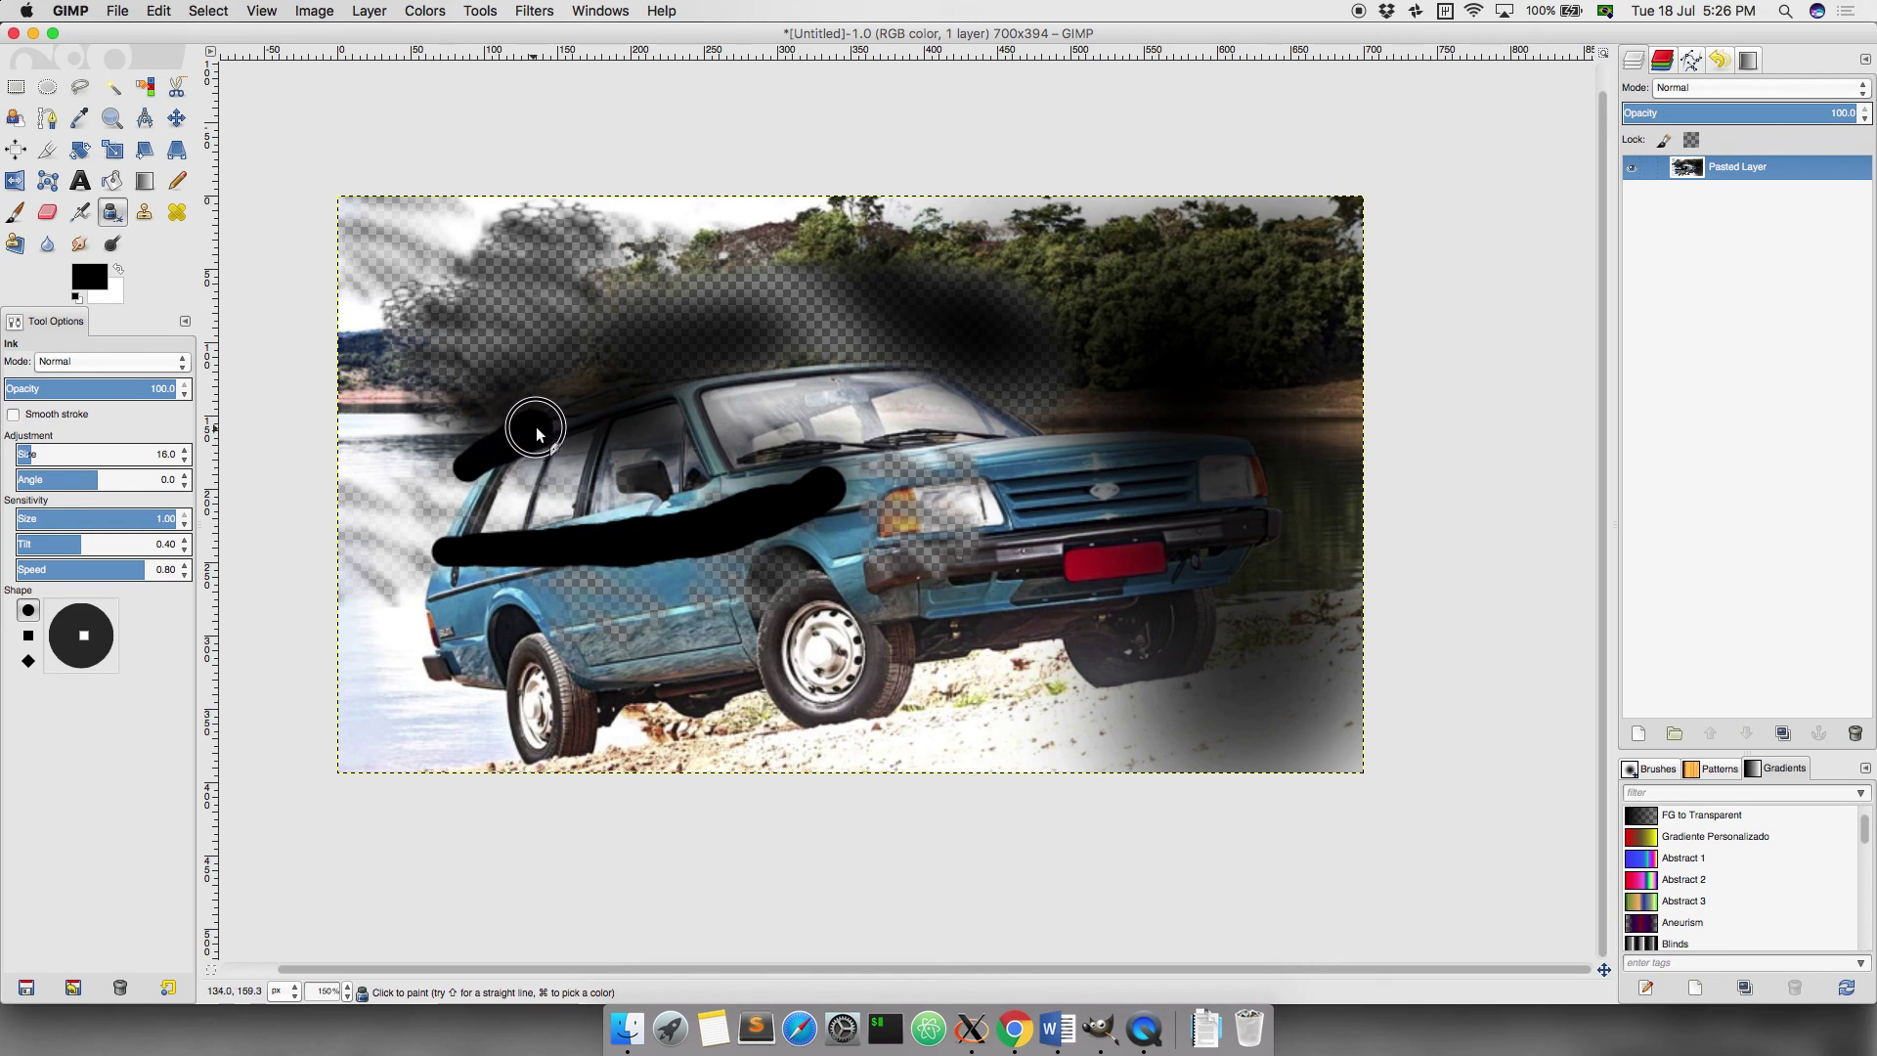
left_click_drag(673, 407, 878, 427)
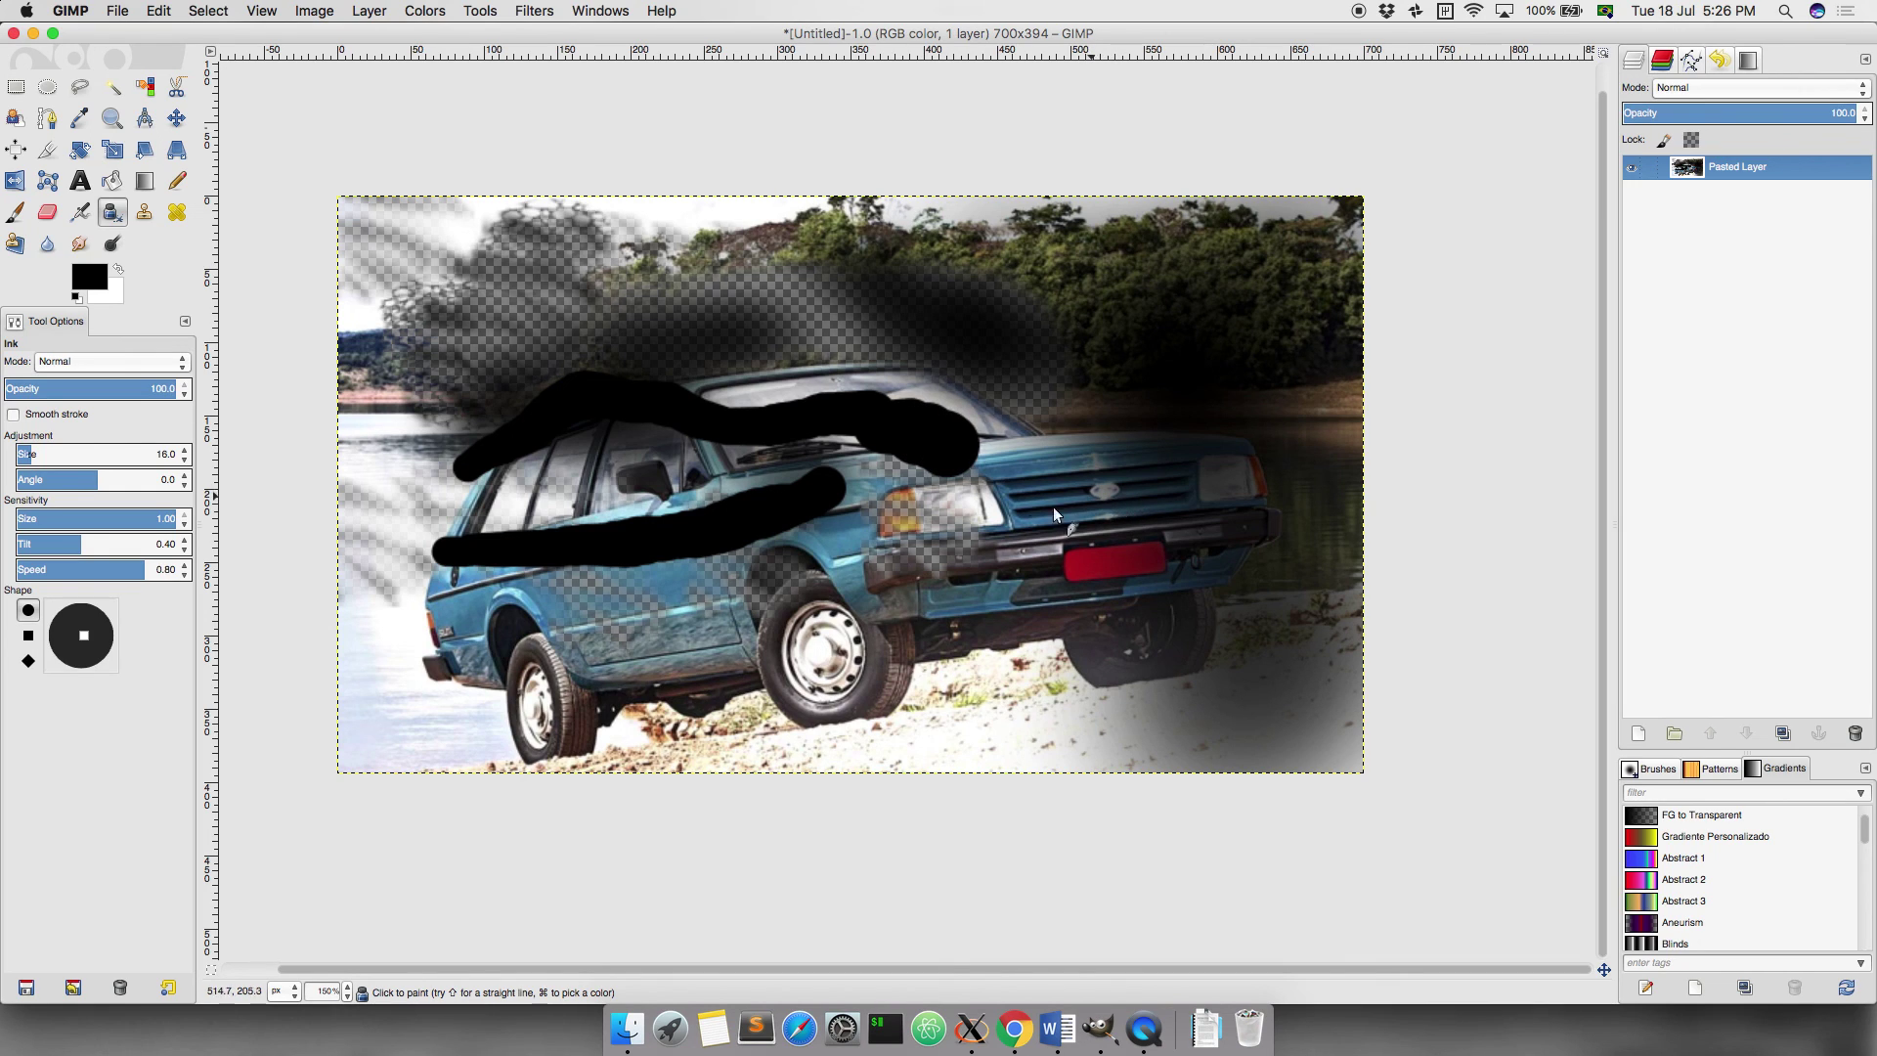
mouse_move(565, 643)
left_mouse_down()
mouse_move(877, 601)
mouse_move(1134, 508)
mouse_move(378, 683)
mouse_move(1212, 451)
mouse_move(513, 314)
left_mouse_up()
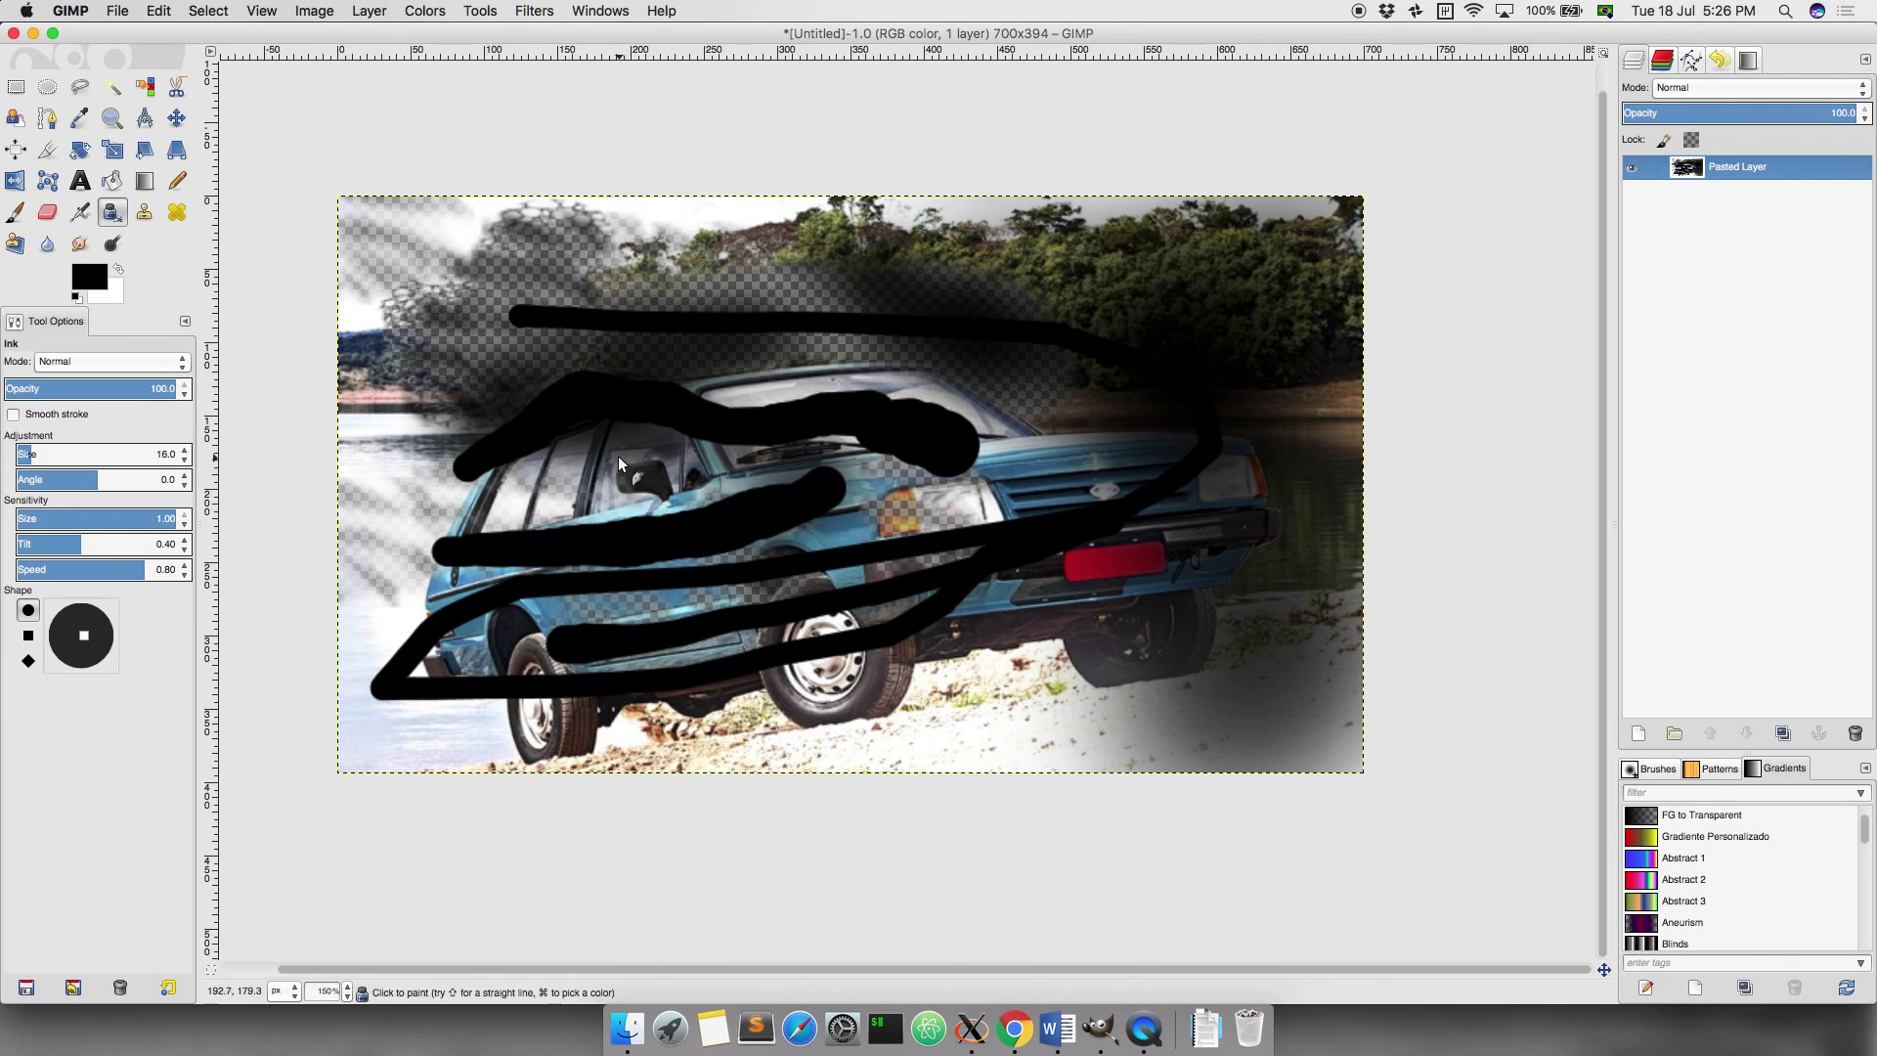
mouse_move(522, 325)
left_mouse_down()
mouse_move(656, 500)
mouse_move(1254, 723)
left_mouse_up()
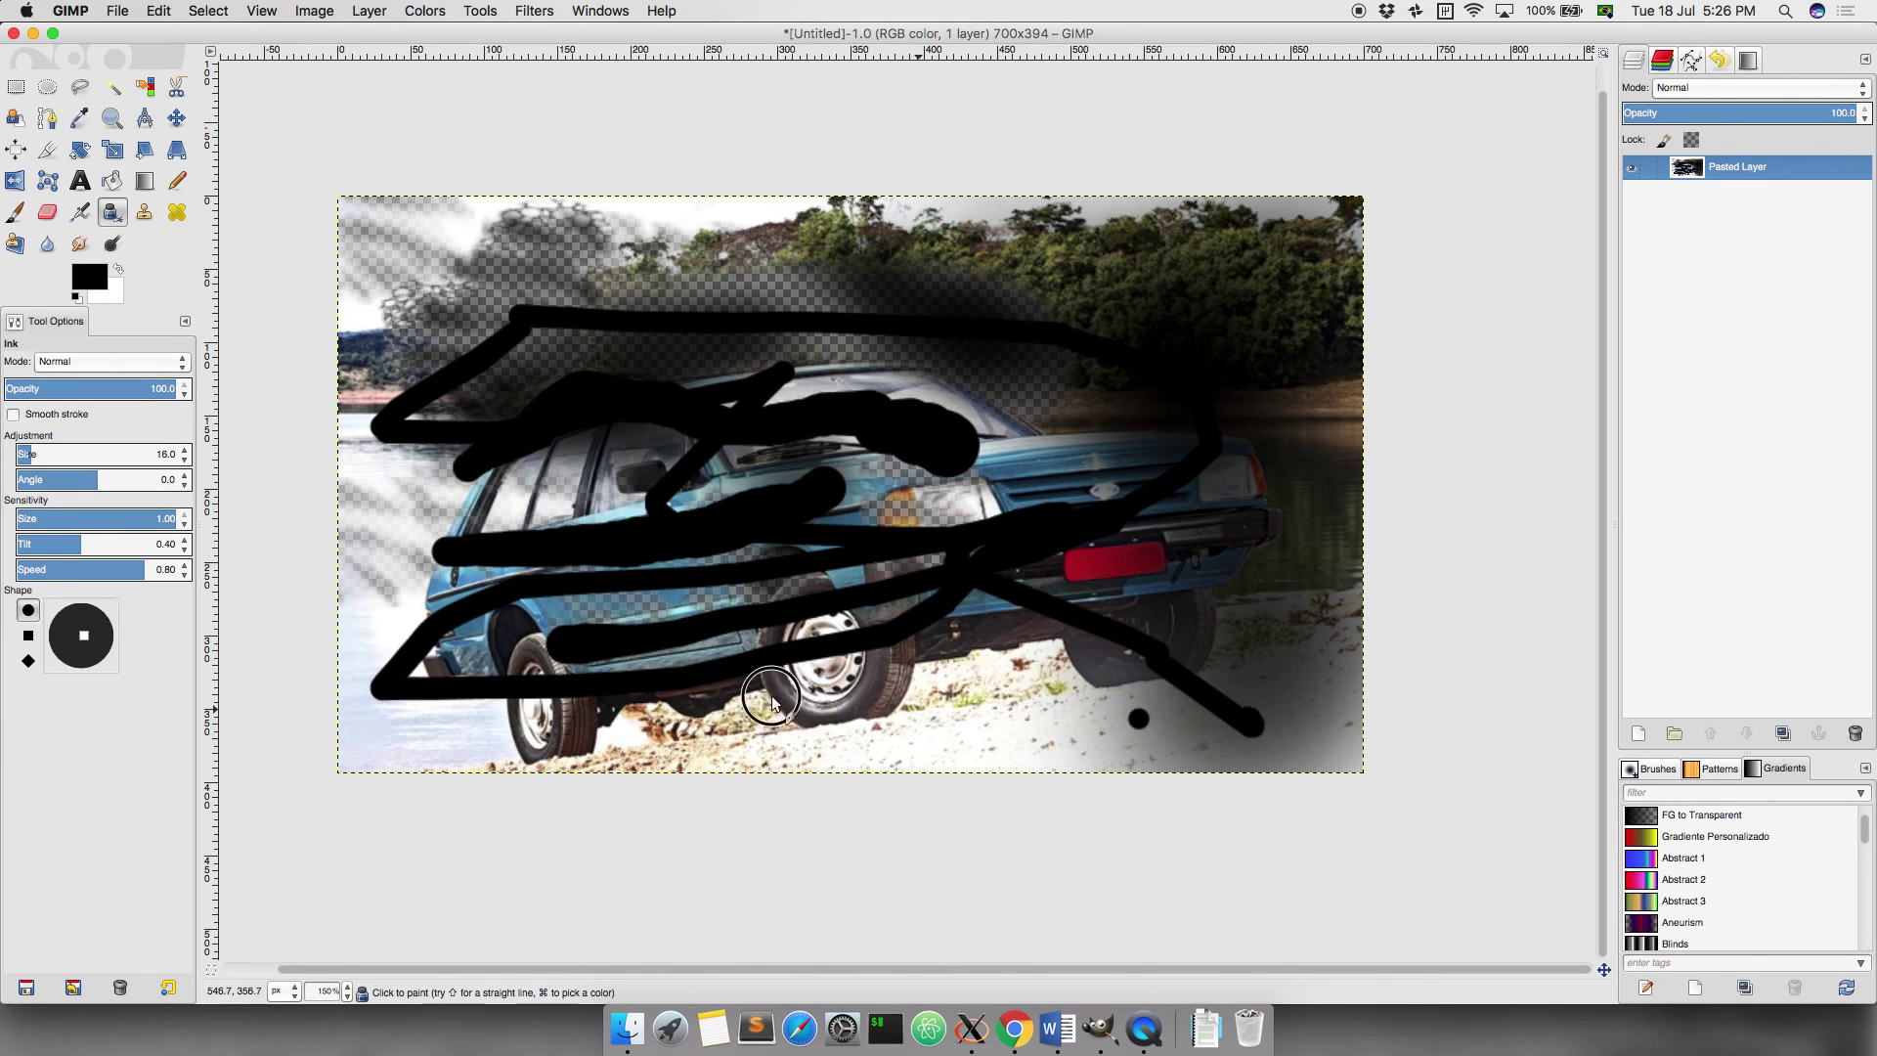
left_click_drag(1142, 719, 702, 696)
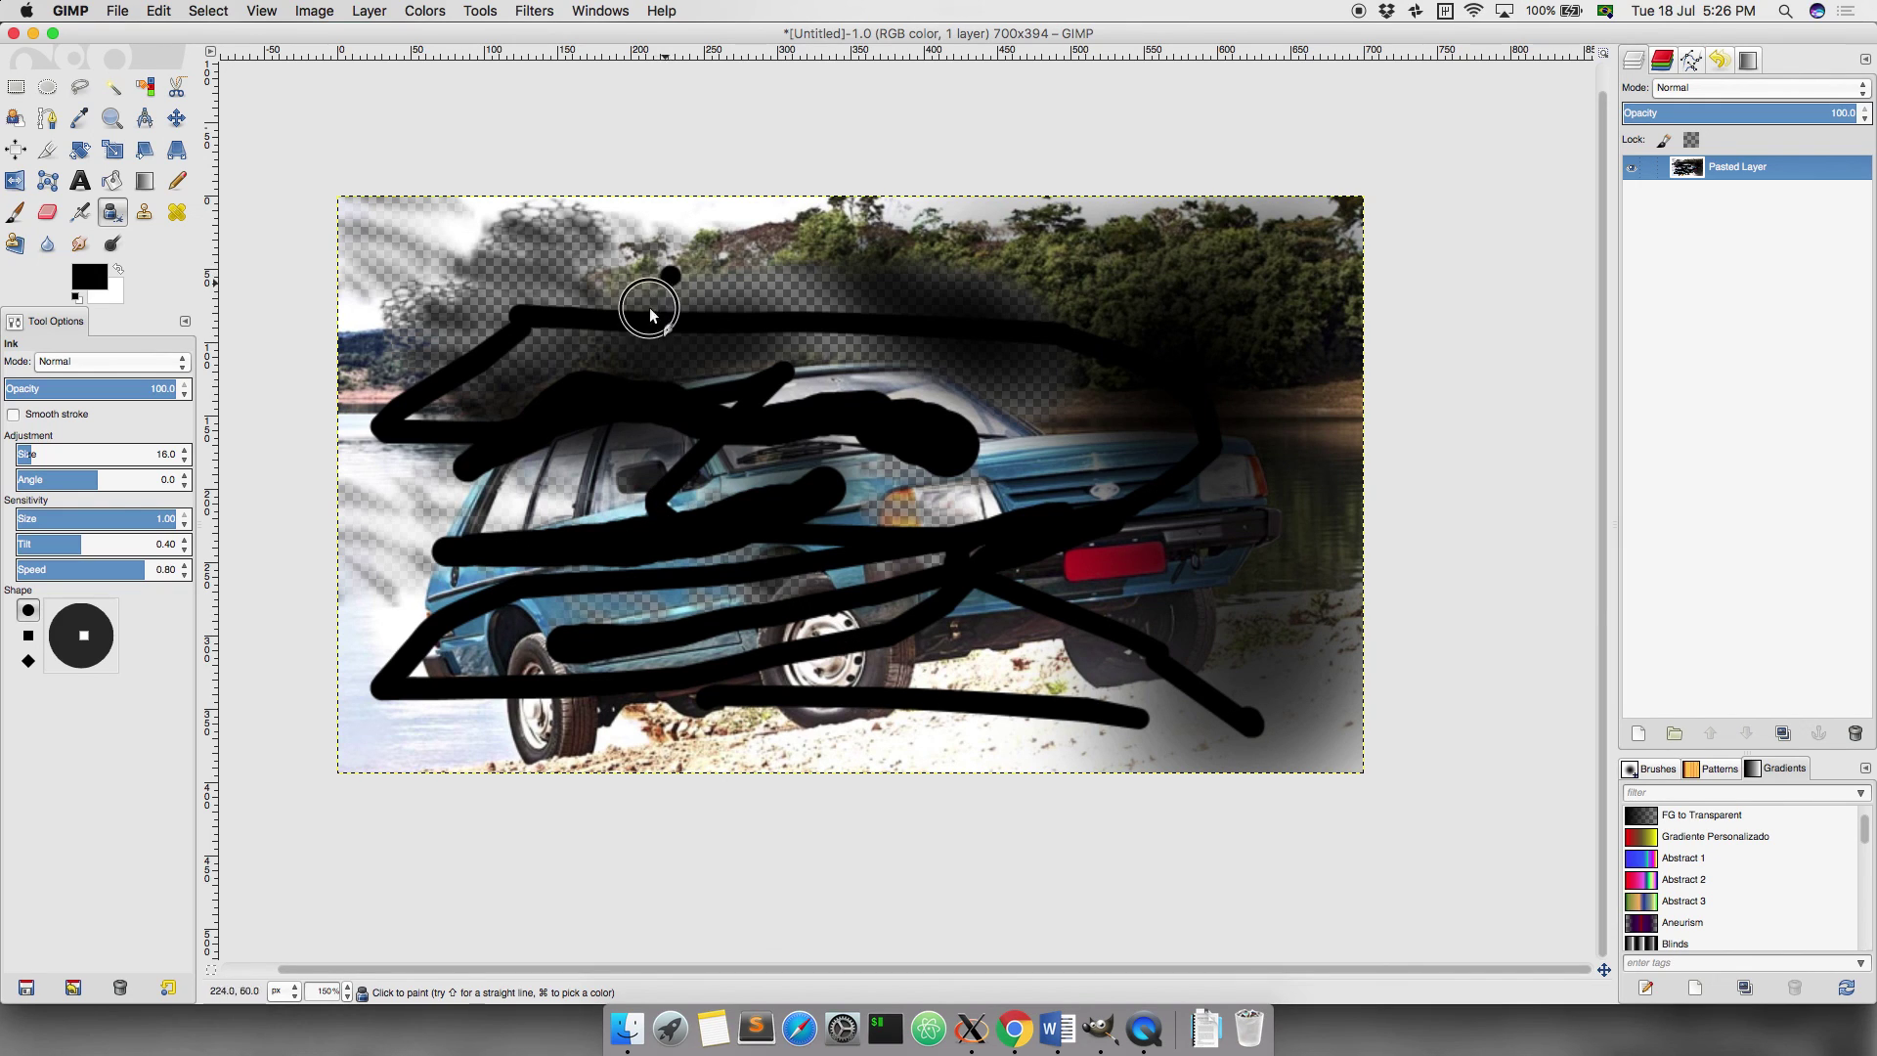
left_click_drag(650, 315, 696, 331)
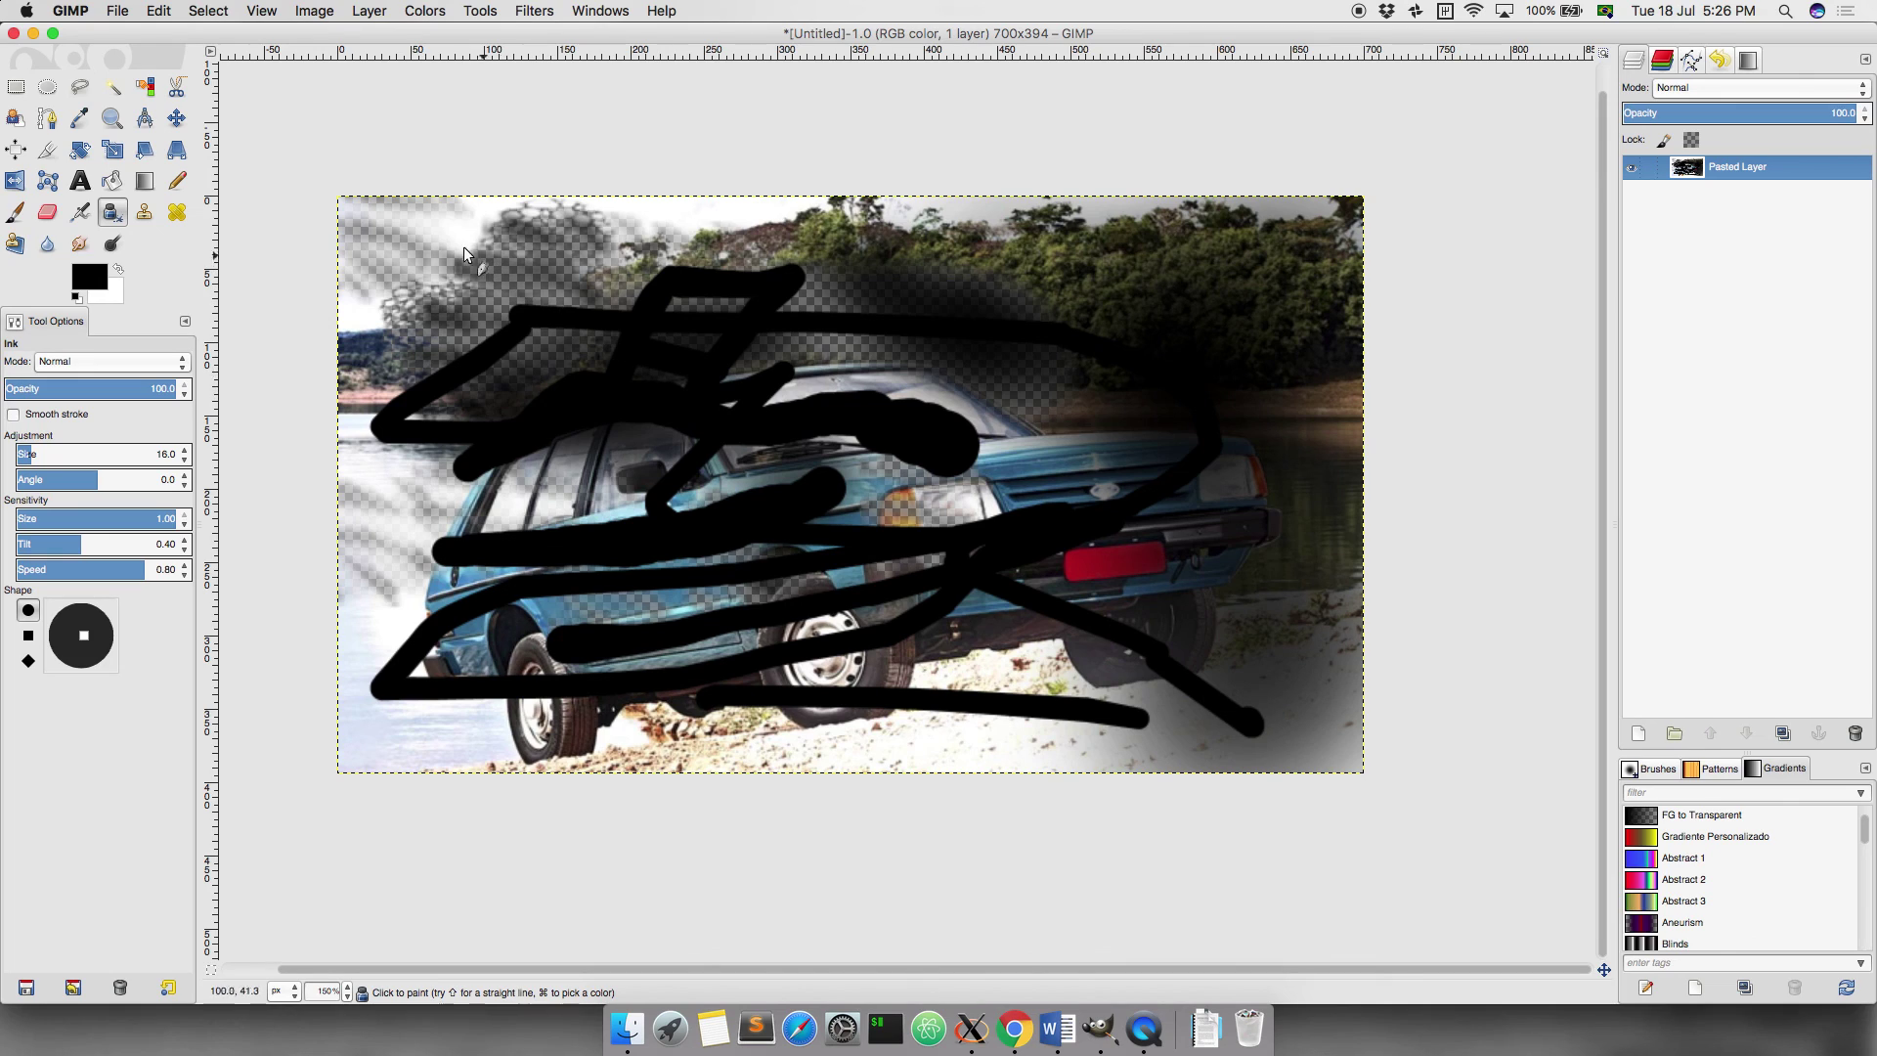
Step: Add ink lines across the top, diagonally from the top right, down the left side and near the rear wheel
left_click_drag(419, 231, 1321, 232)
left_click_drag(1200, 254, 721, 381)
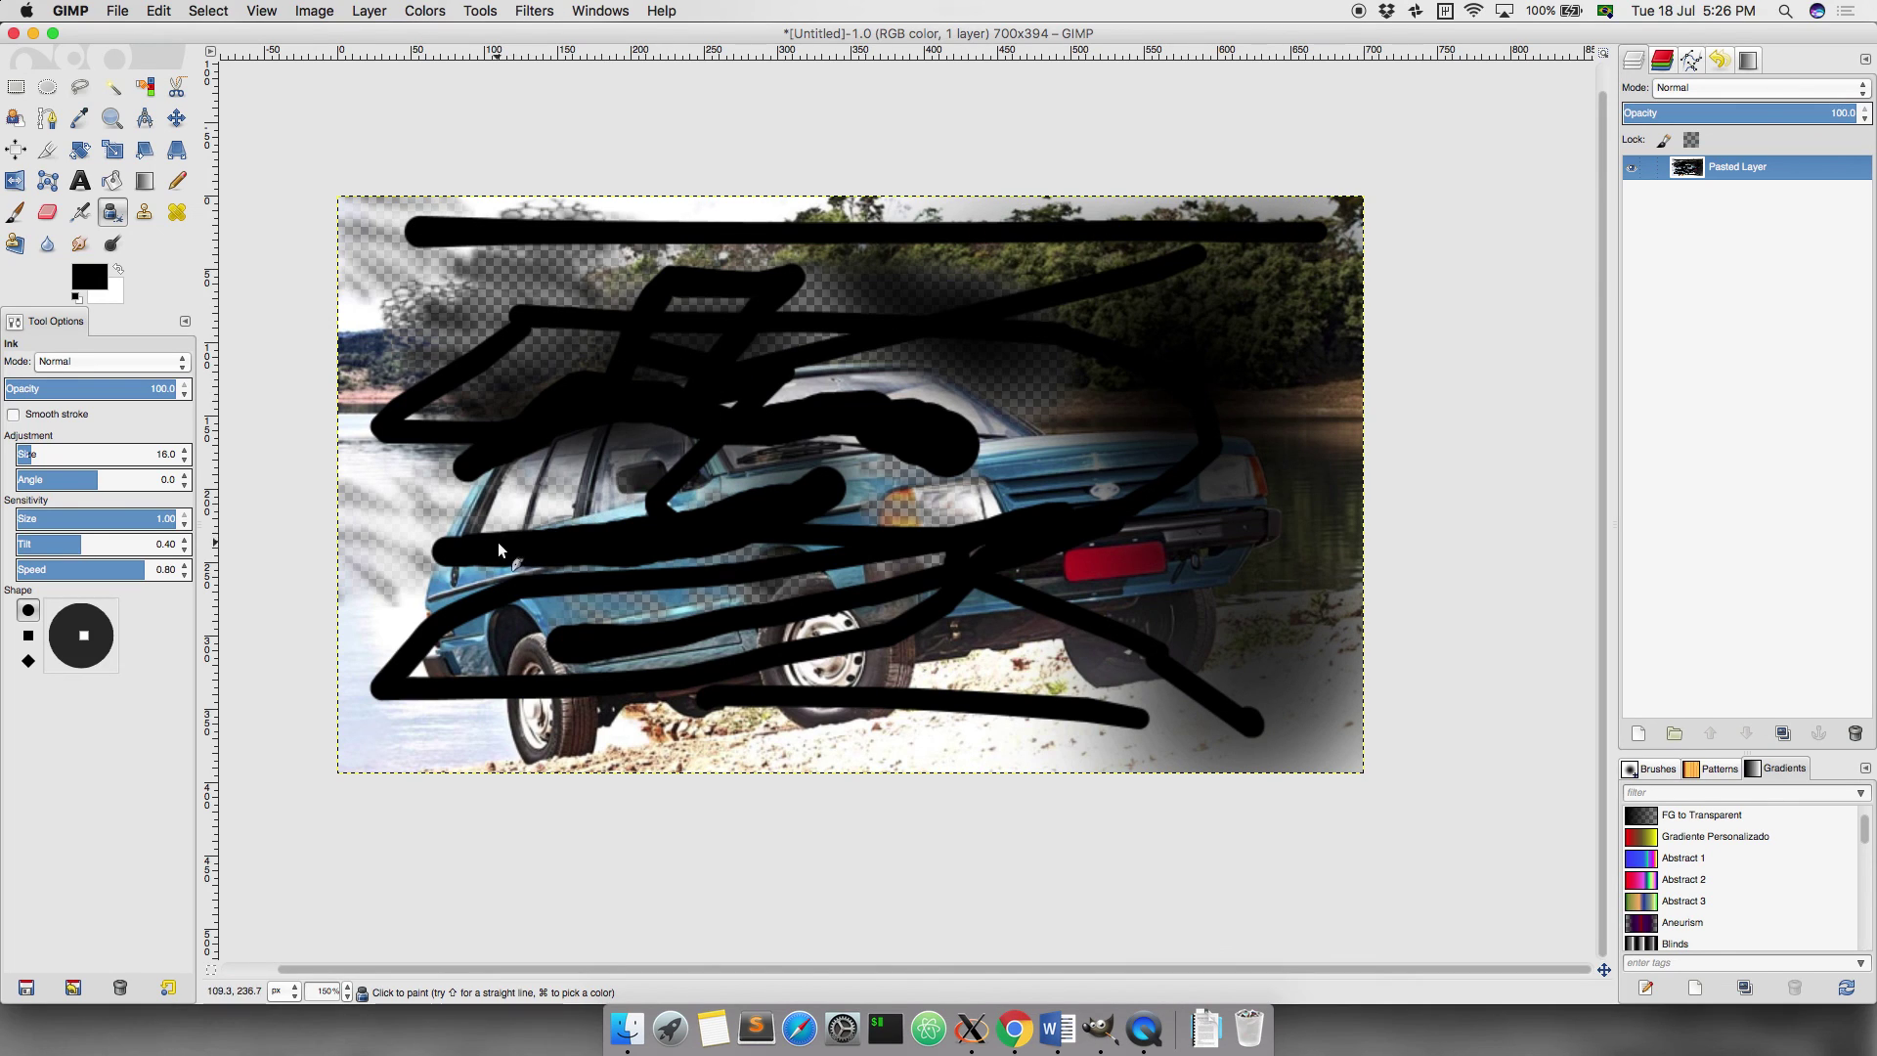
left_click_drag(456, 298, 430, 552)
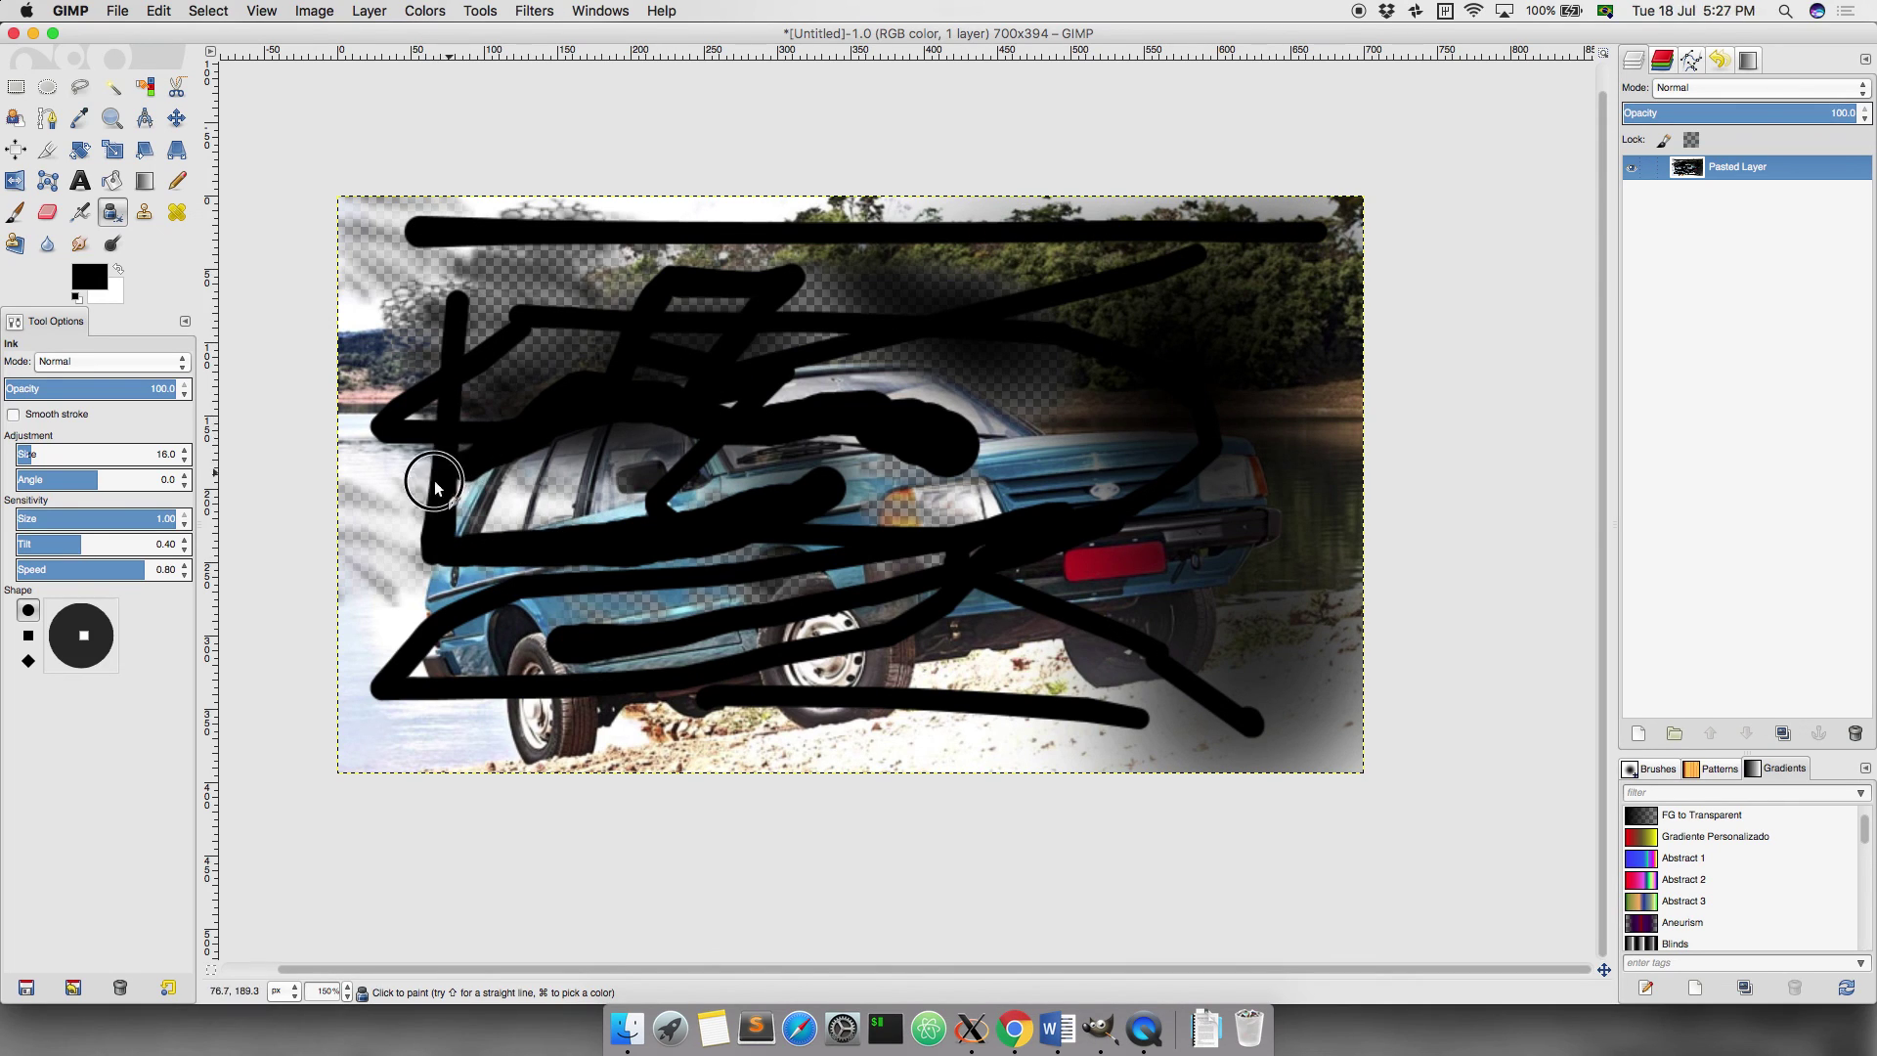
left_click_drag(435, 487, 381, 512)
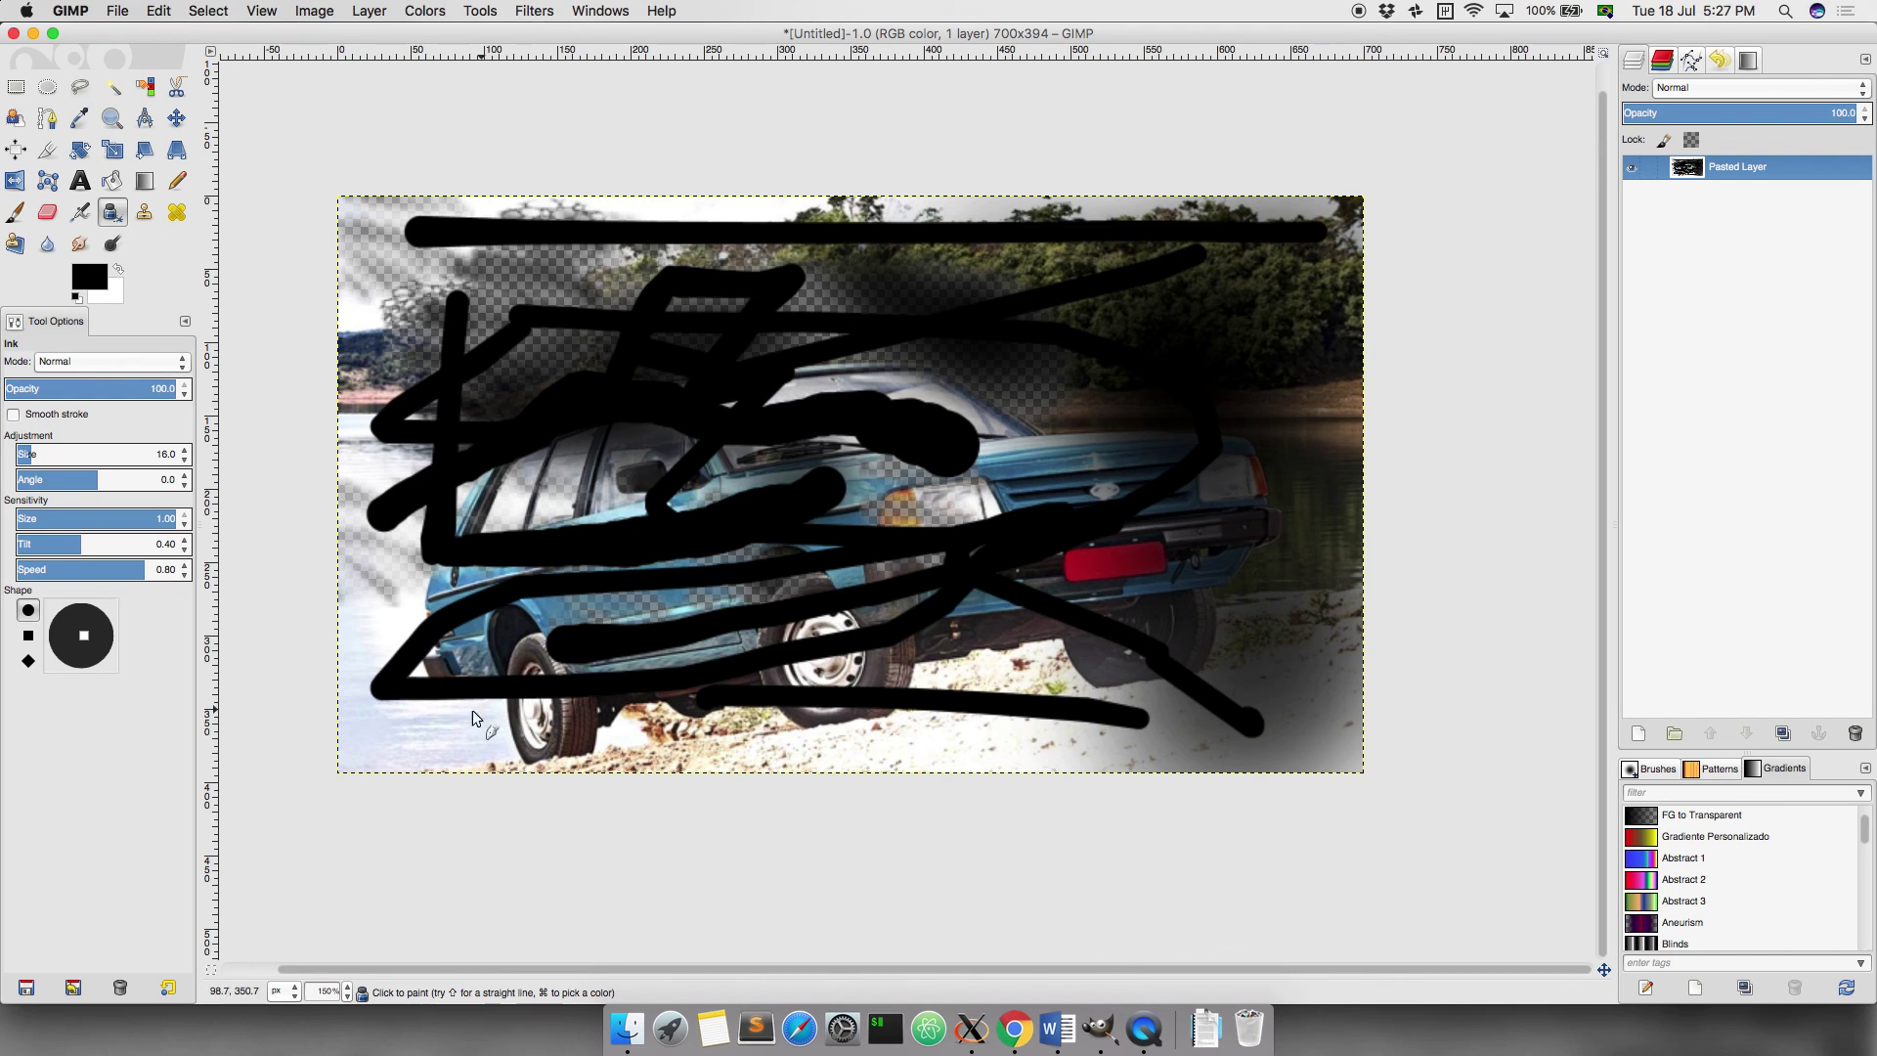
left_click_drag(445, 726, 602, 636)
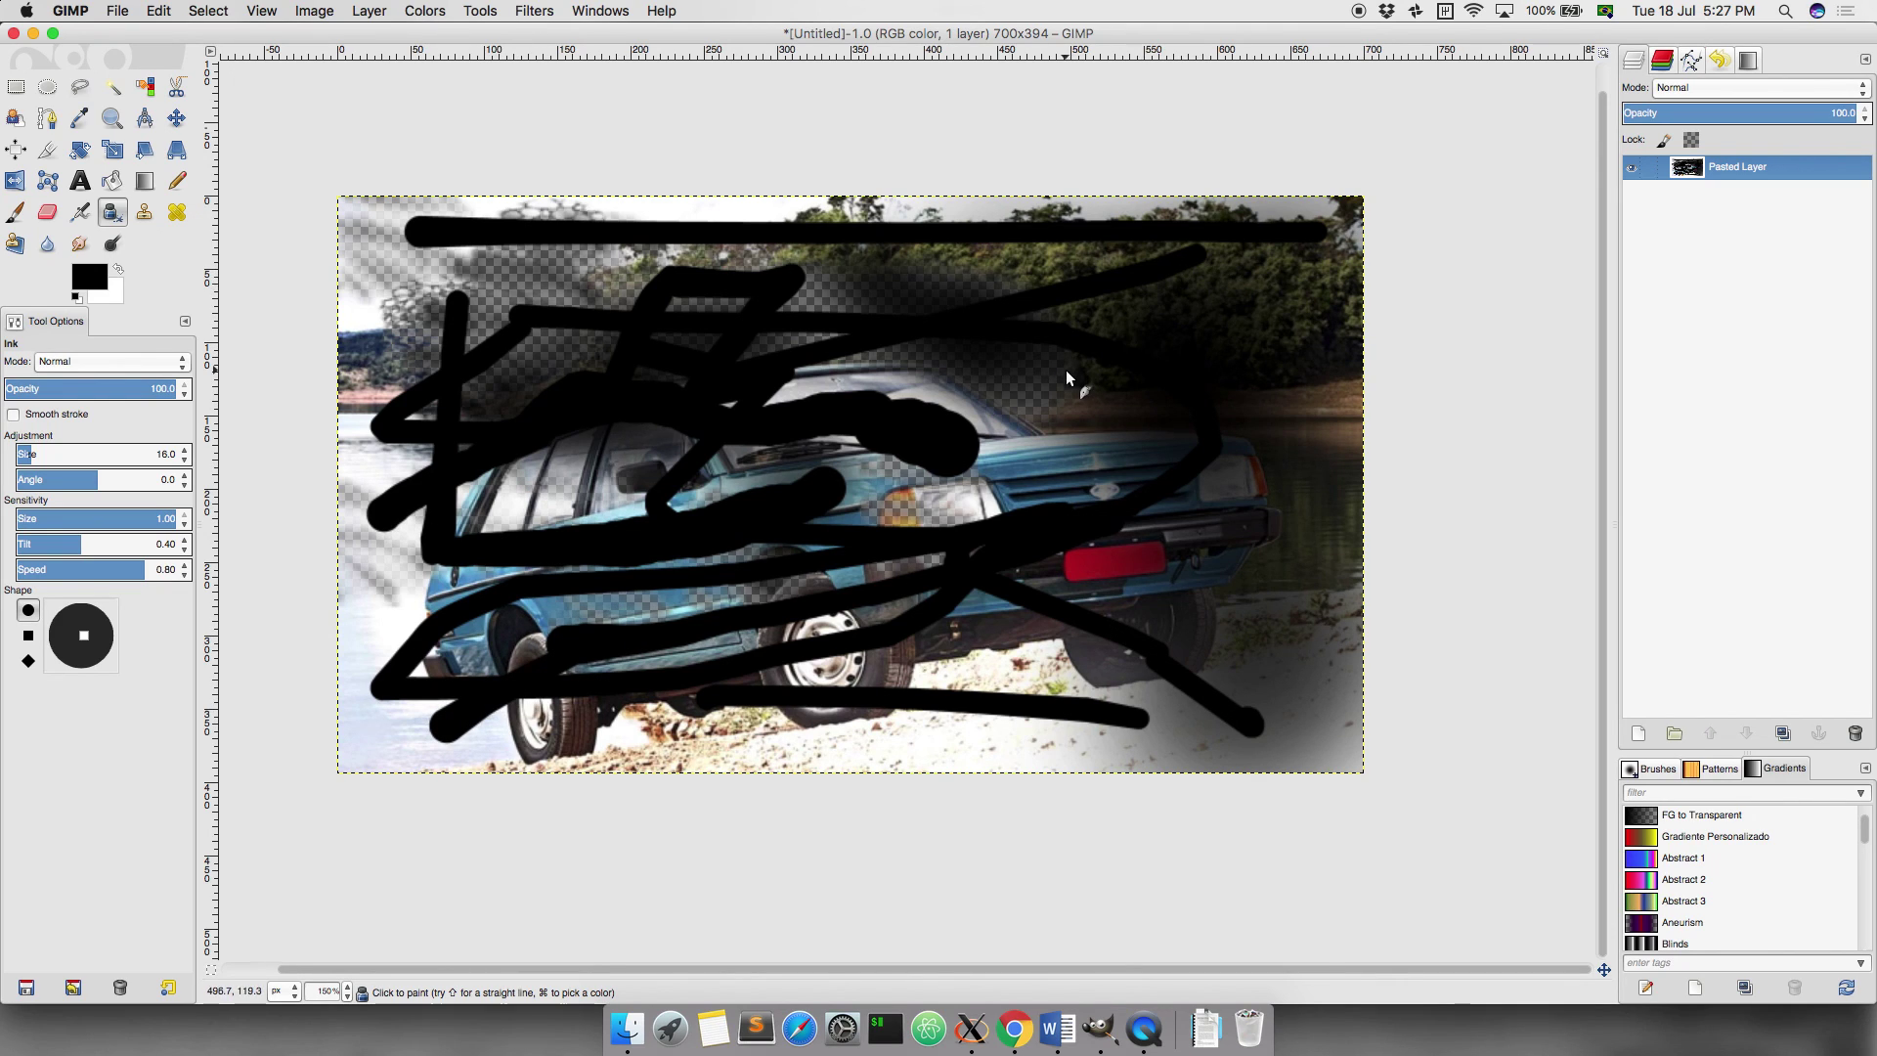